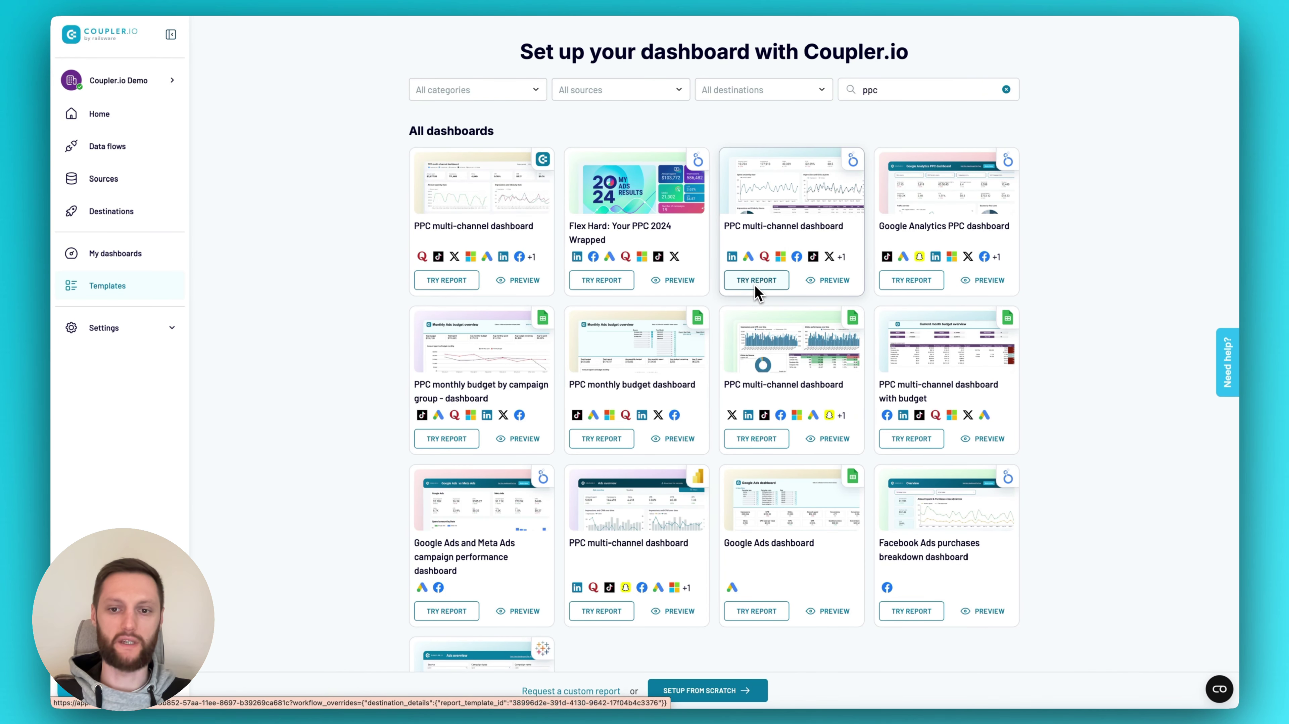
- Start the Looker Studio PPC multi-channel dashboard template and connect its Facebook Ads source with the shared account and one ad account
{"action": "left_click", "coordinate": [755, 285]}
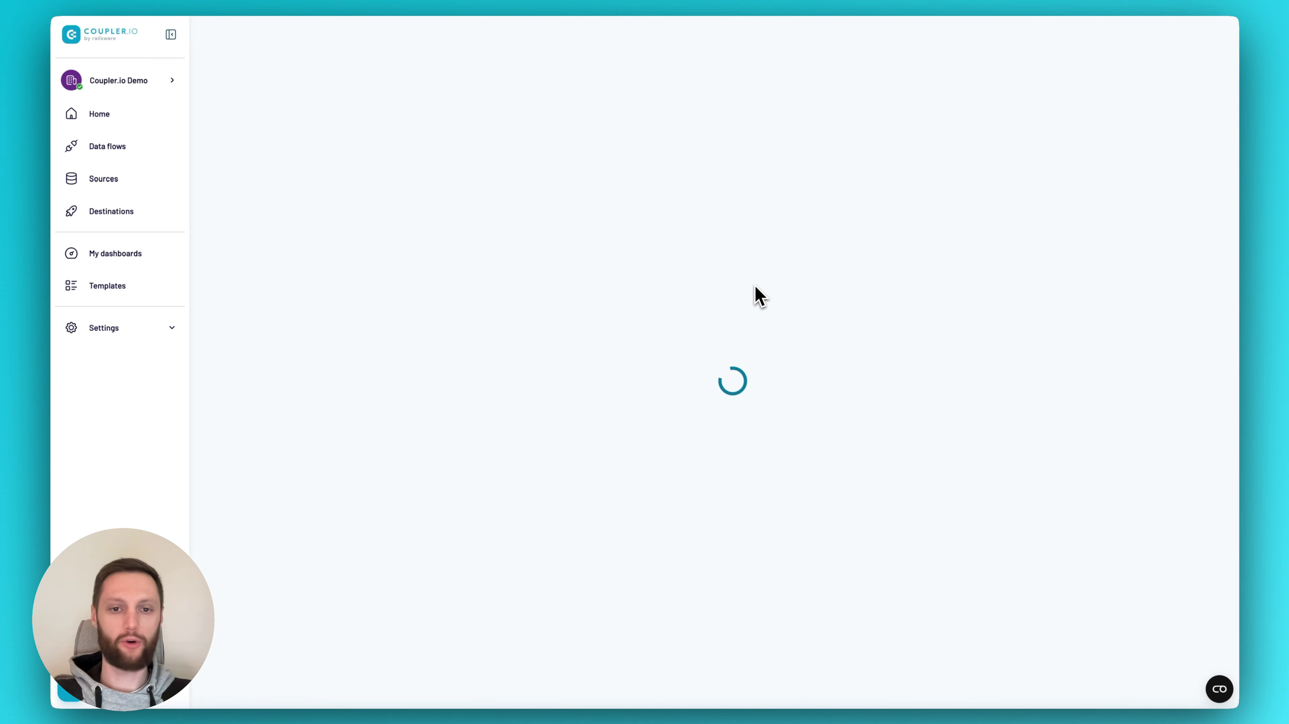
{"action": "left_click", "coordinate": [648, 148]}
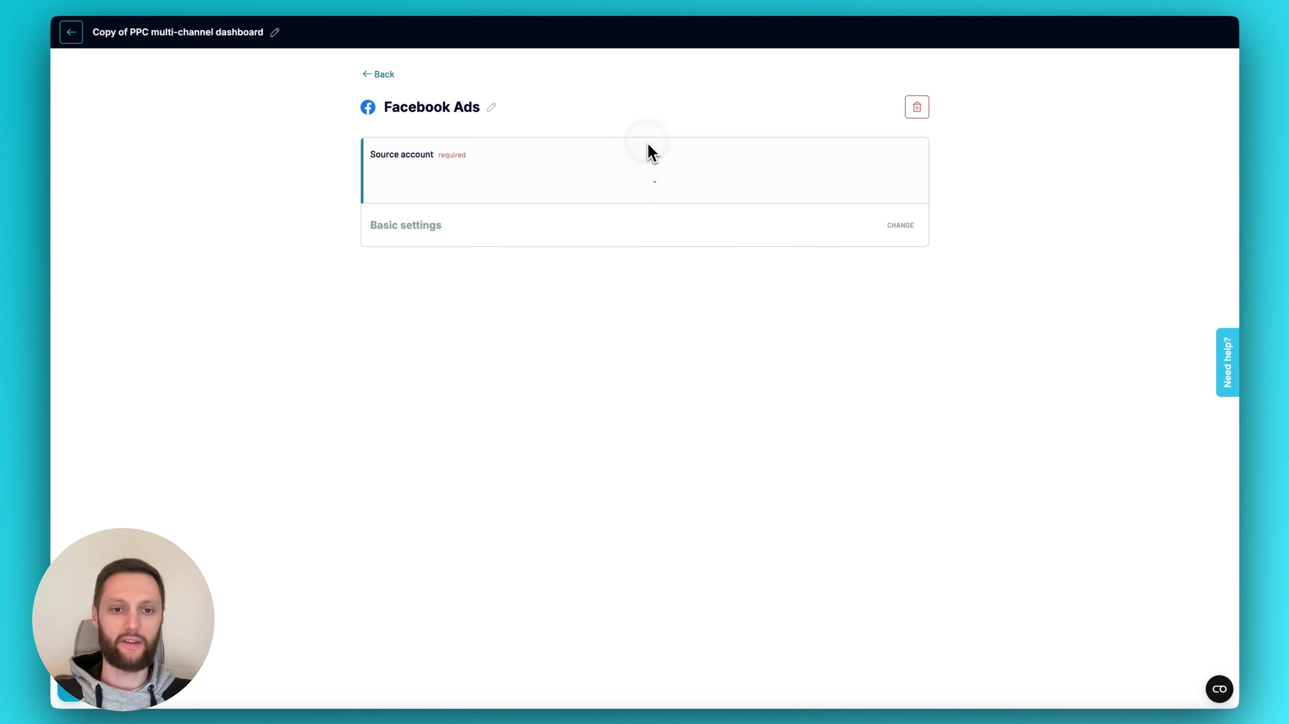
{"action": "left_click", "coordinate": [580, 184]}
{"action": "left_click", "coordinate": [541, 208]}
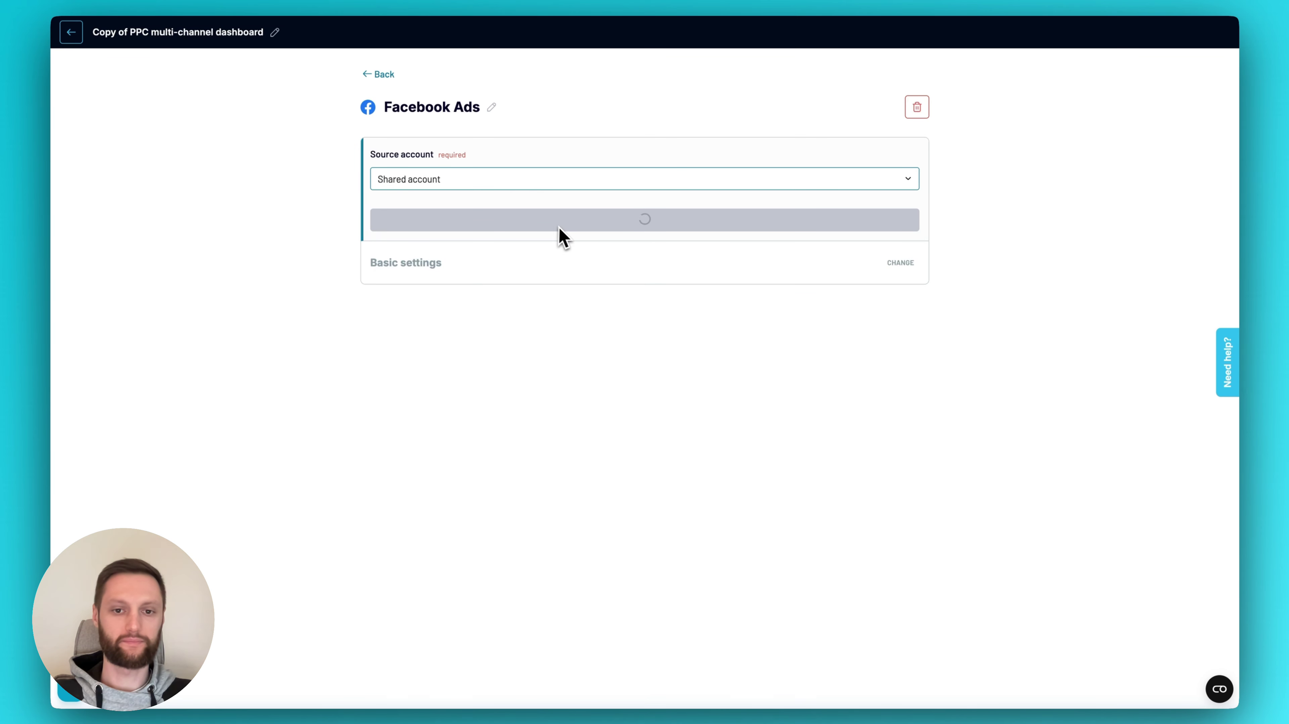
{"action": "left_click", "coordinate": [446, 247]}
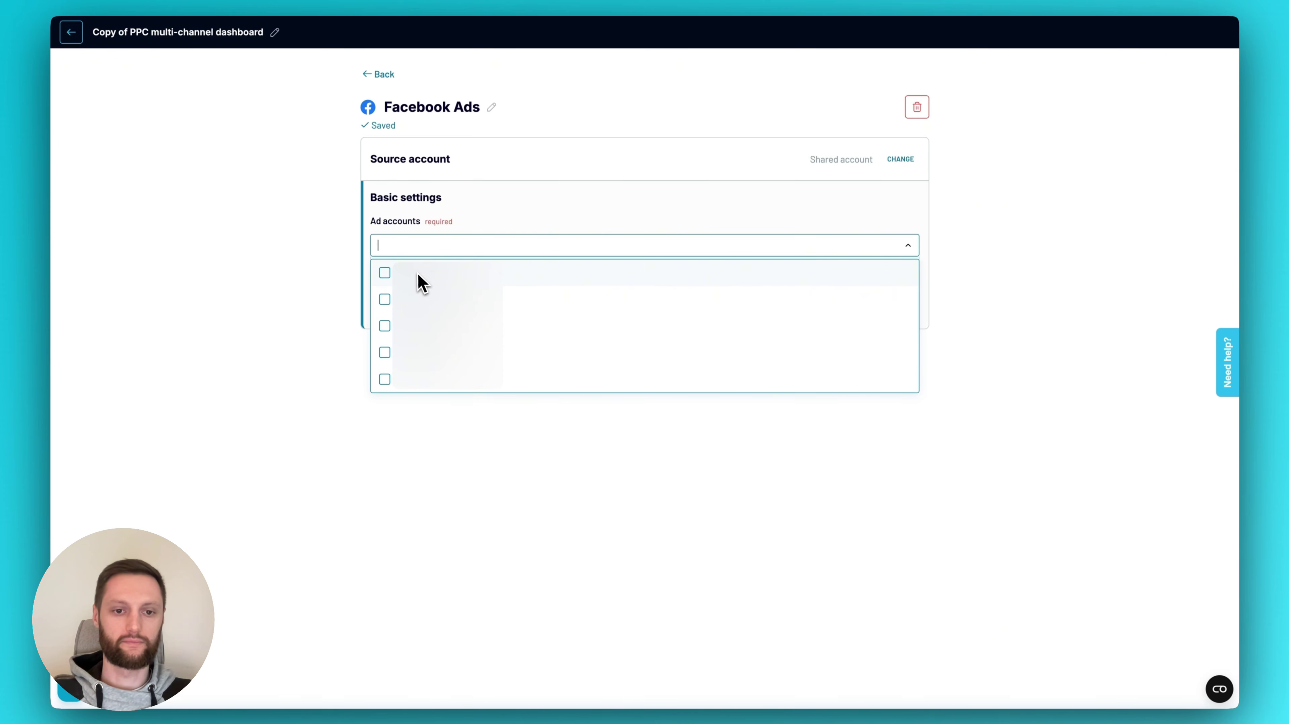
{"action": "left_click", "coordinate": [413, 274]}
{"action": "left_click", "coordinate": [413, 276]}
{"action": "left_click", "coordinate": [384, 300]}
{"action": "left_click", "coordinate": [347, 309]}
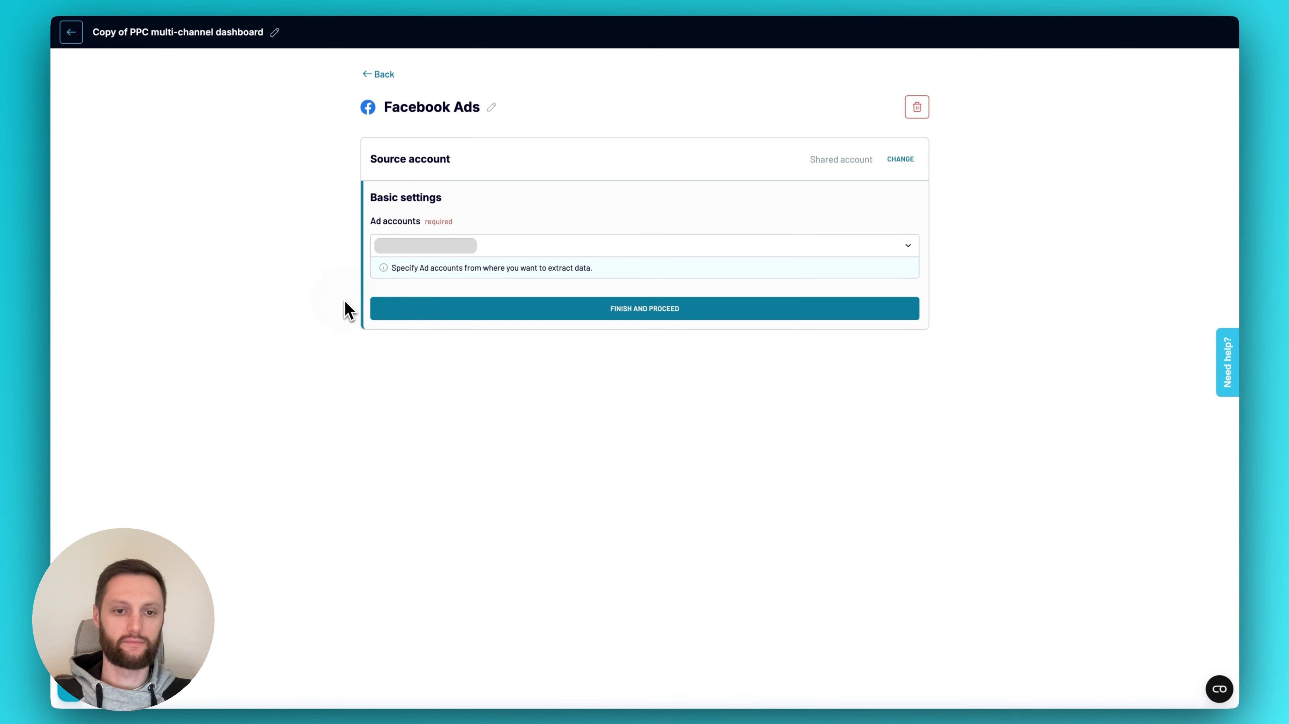
{"action": "left_click", "coordinate": [431, 312]}
- Connect the LinkedIn Ads source with the available source account and the first listed ad account
{"action": "left_click", "coordinate": [656, 194]}
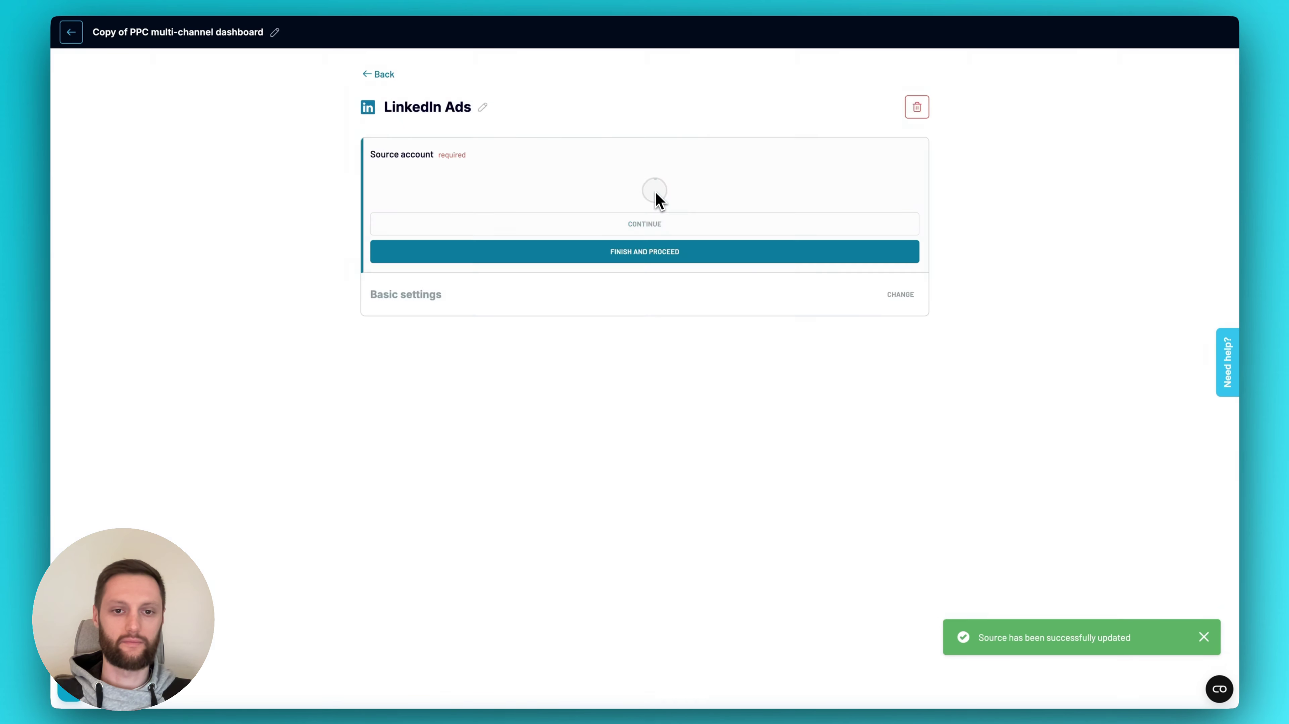
{"action": "left_click", "coordinate": [540, 184]}
{"action": "left_click", "coordinate": [492, 204]}
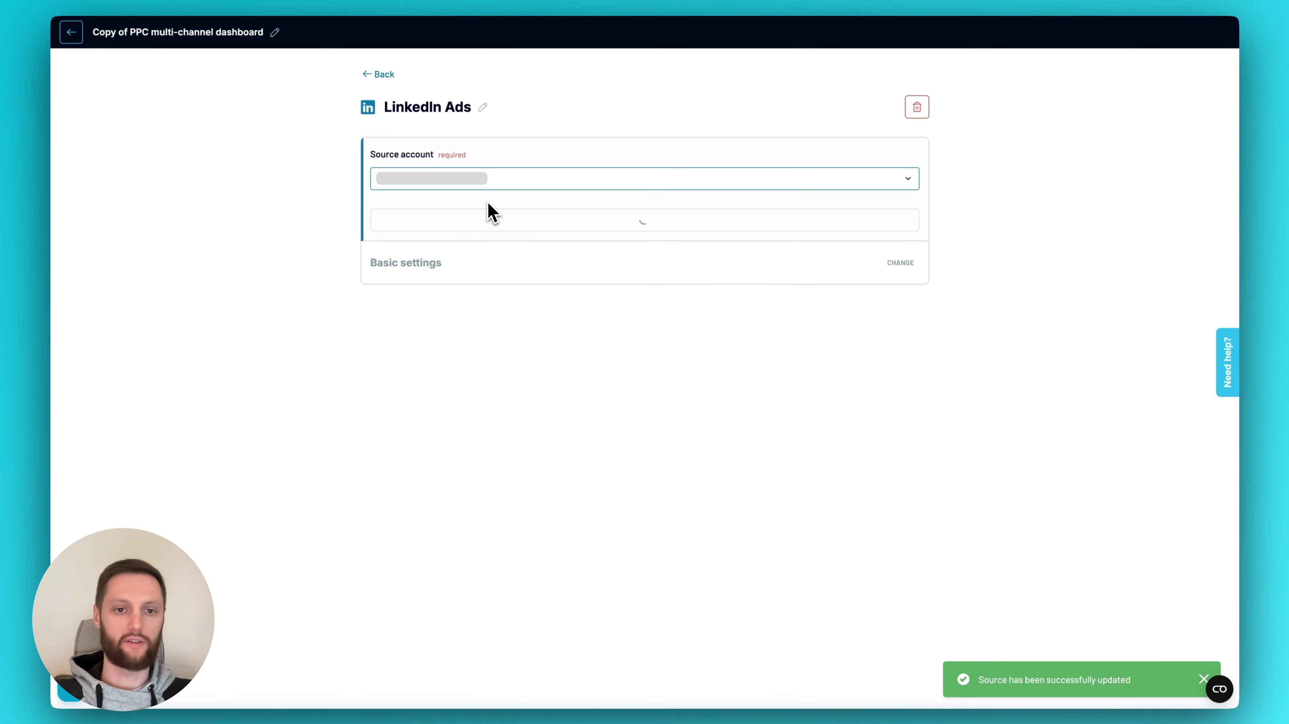
{"action": "left_click", "coordinate": [454, 229]}
{"action": "left_click", "coordinate": [419, 247]}
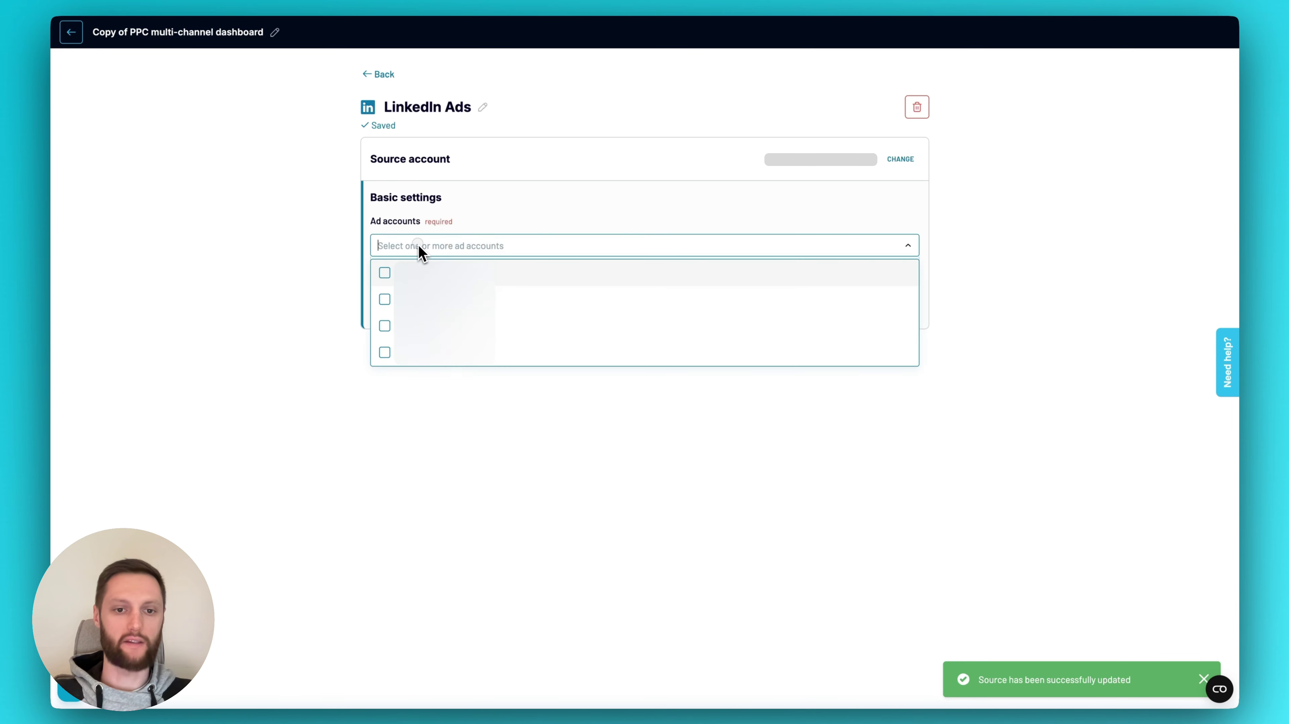
{"action": "left_click", "coordinate": [406, 274]}
{"action": "left_click", "coordinate": [351, 294]}
{"action": "left_click", "coordinate": [489, 307]}
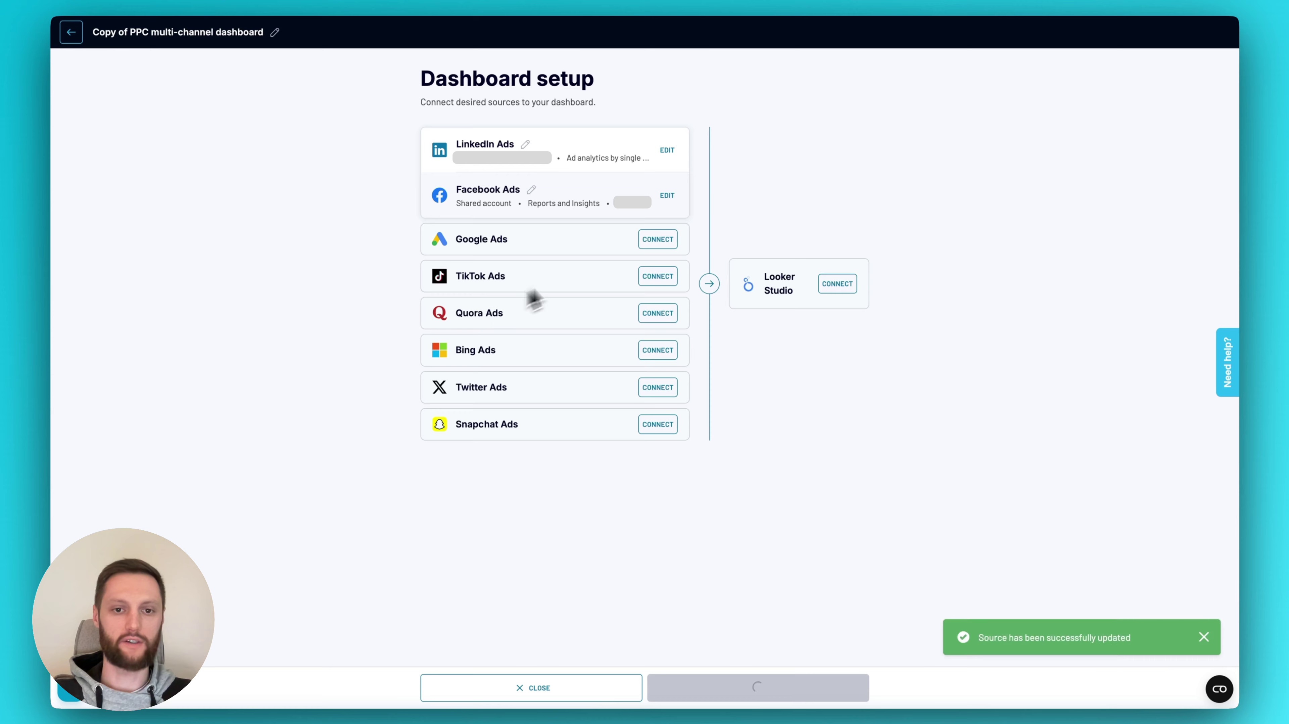
- Connect the Google Ads source with the available source account and the first listed ad account
{"action": "left_click", "coordinate": [657, 242]}
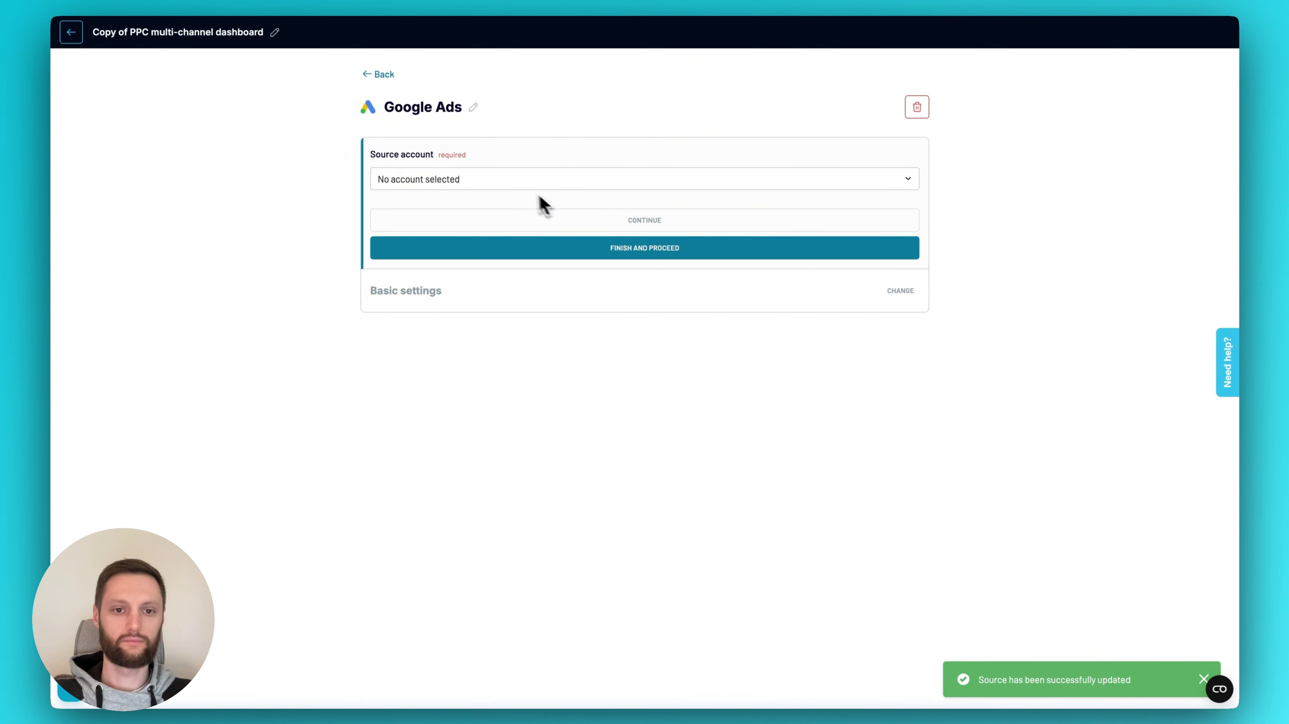
{"action": "left_click", "coordinate": [506, 206]}
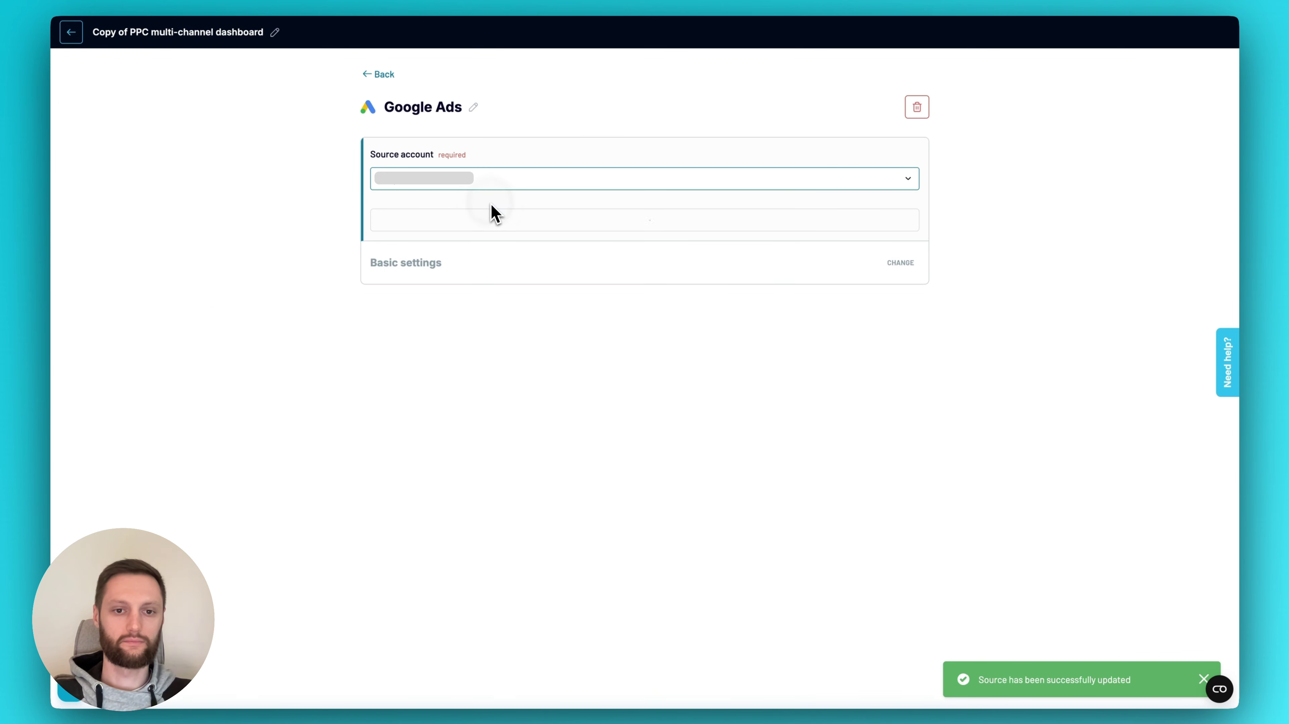
{"action": "left_click", "coordinate": [535, 222]}
{"action": "left_click", "coordinate": [469, 248]}
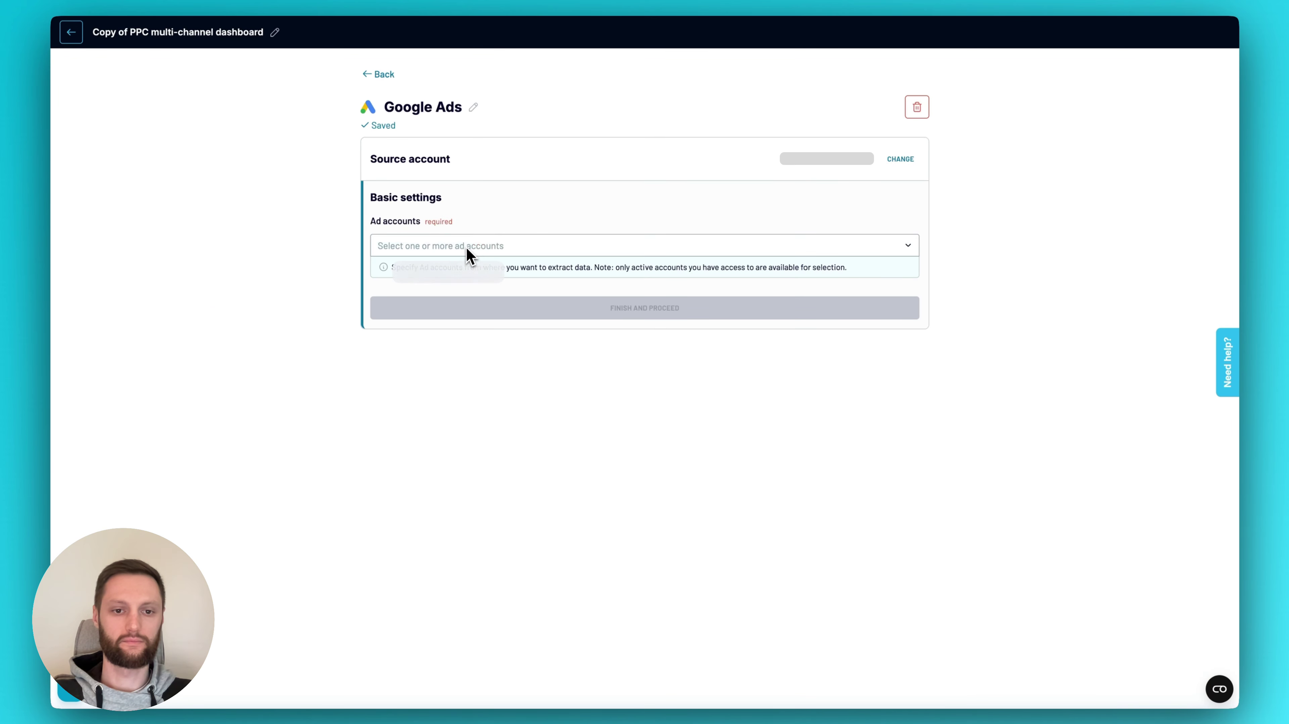
{"action": "left_click", "coordinate": [432, 277]}
{"action": "left_click", "coordinate": [470, 305]}
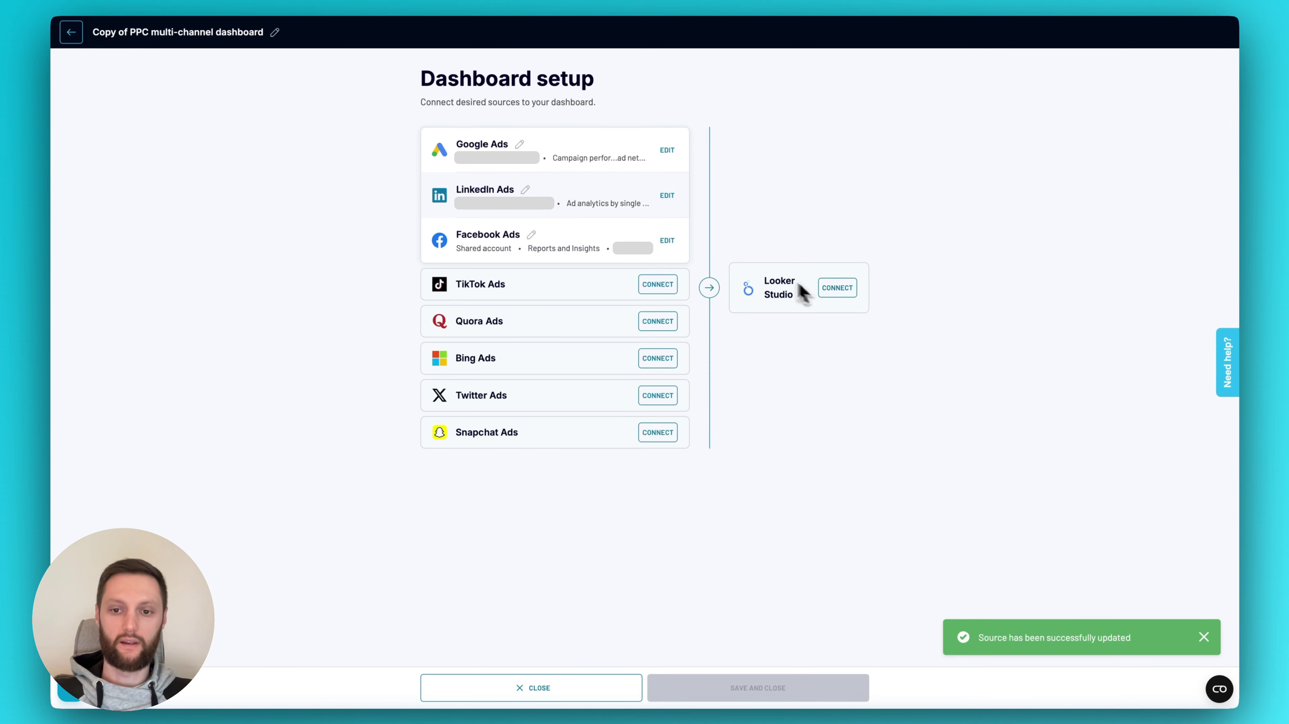
- Set up the Looker Studio destination by generating a data source, naming it "PPC Coupler.io", and connecting it to the data flow
{"action": "left_click", "coordinate": [836, 293]}
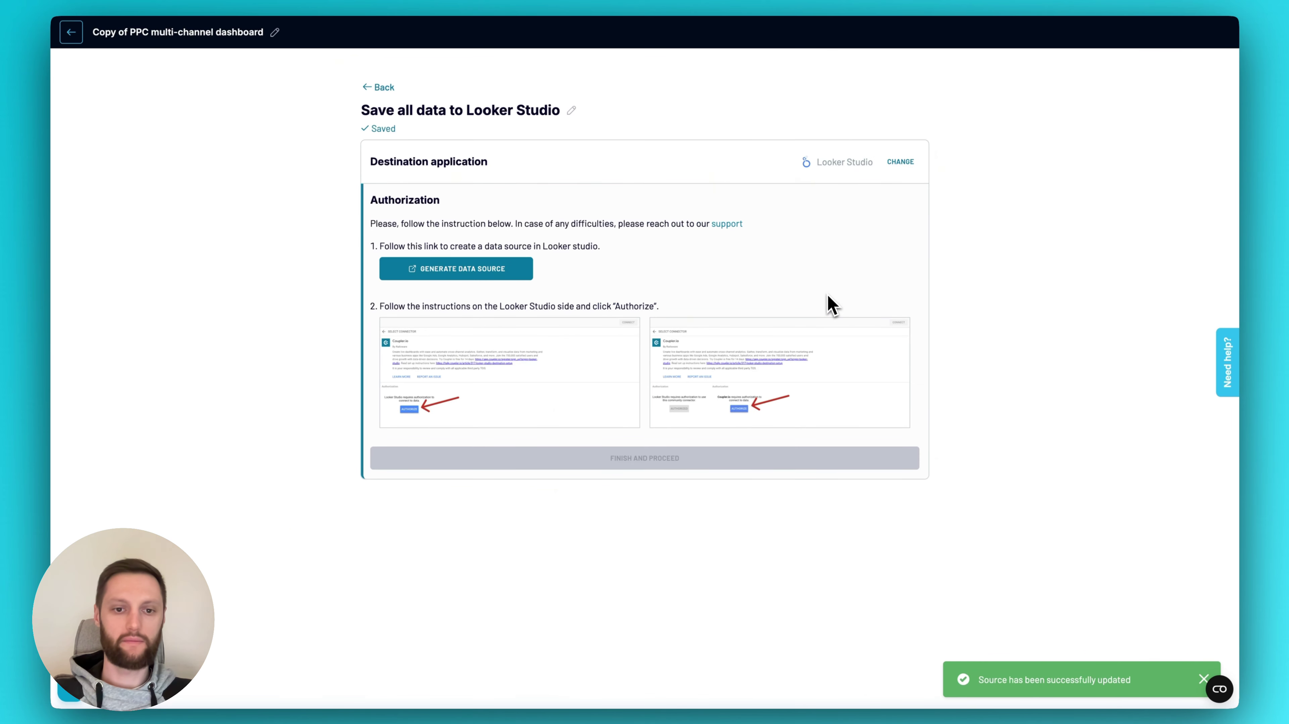
{"action": "left_click", "coordinate": [484, 277]}
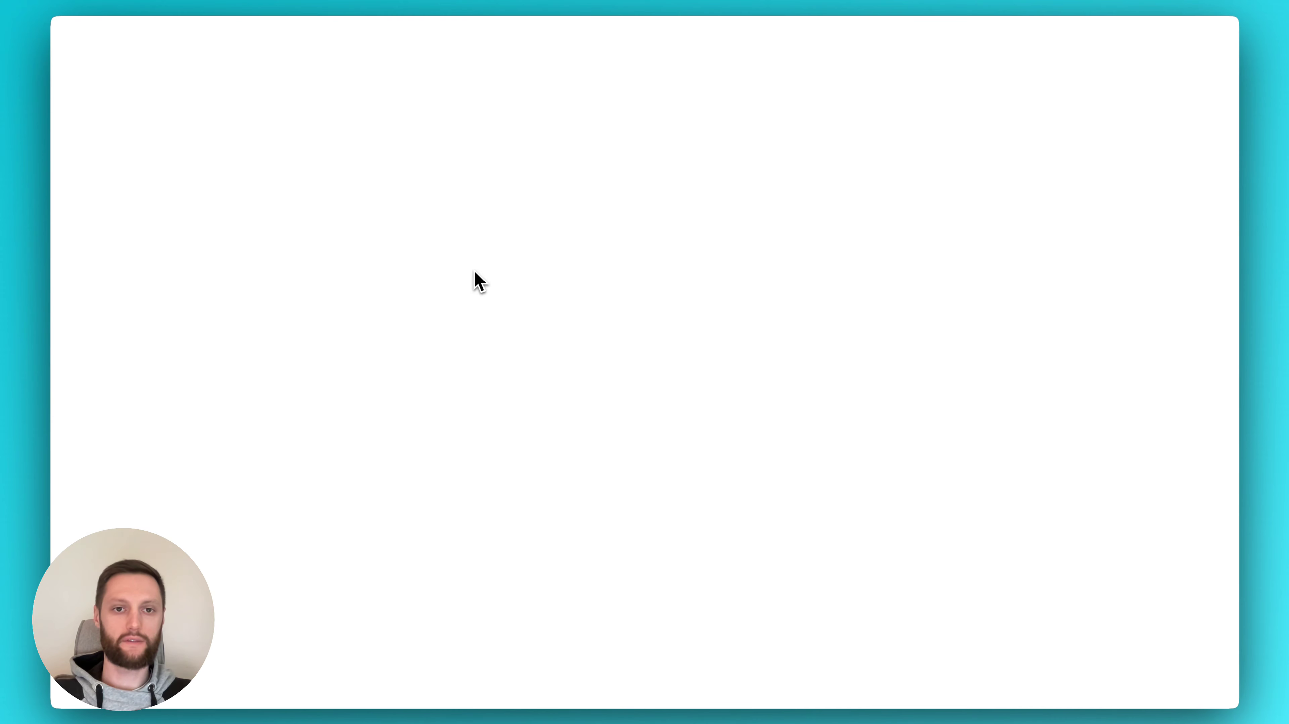
{"action": "left_click", "coordinate": [152, 34]}
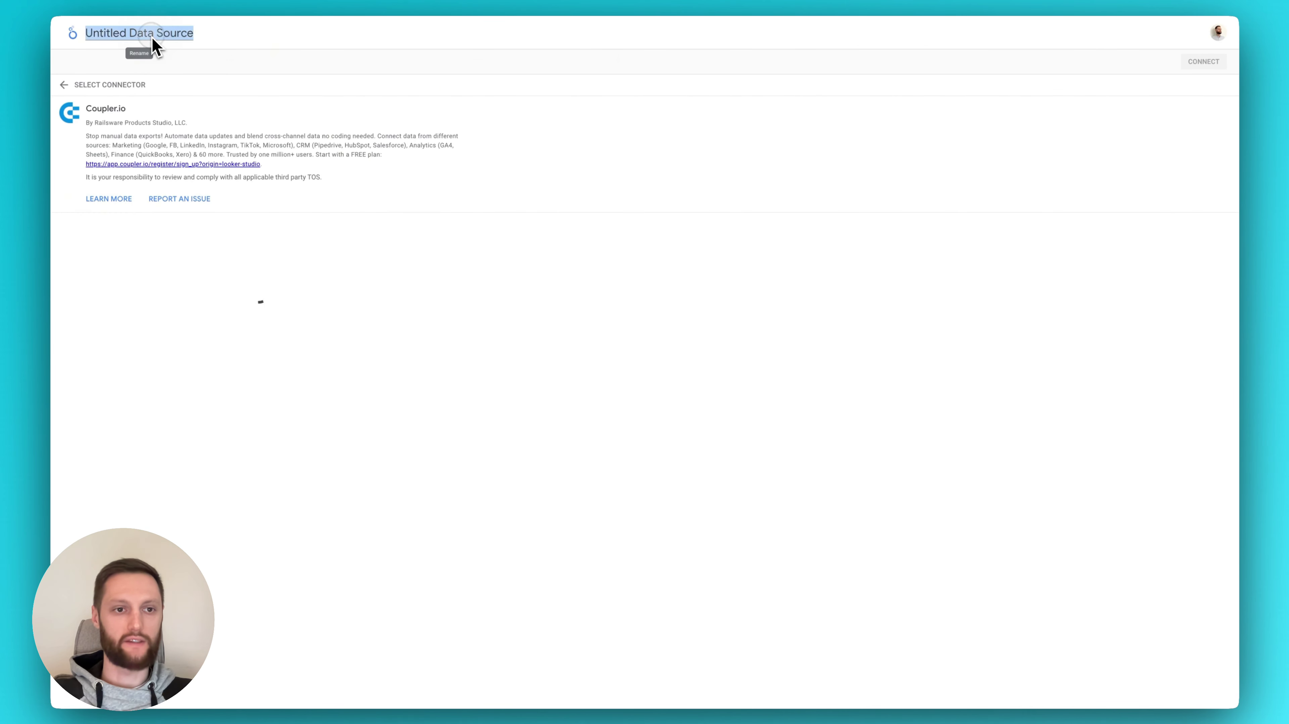
{"action": "type", "text": "PP"}
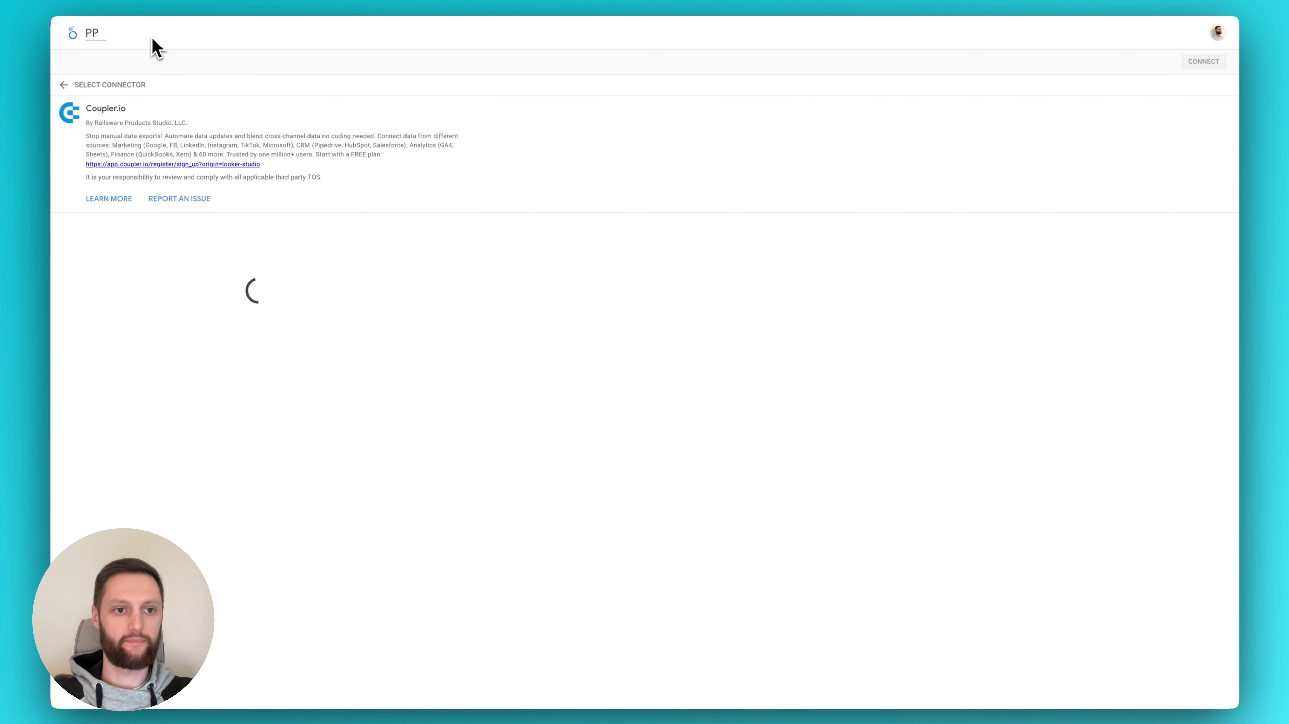
{"action": "type", "text": "C Coupler.io"}
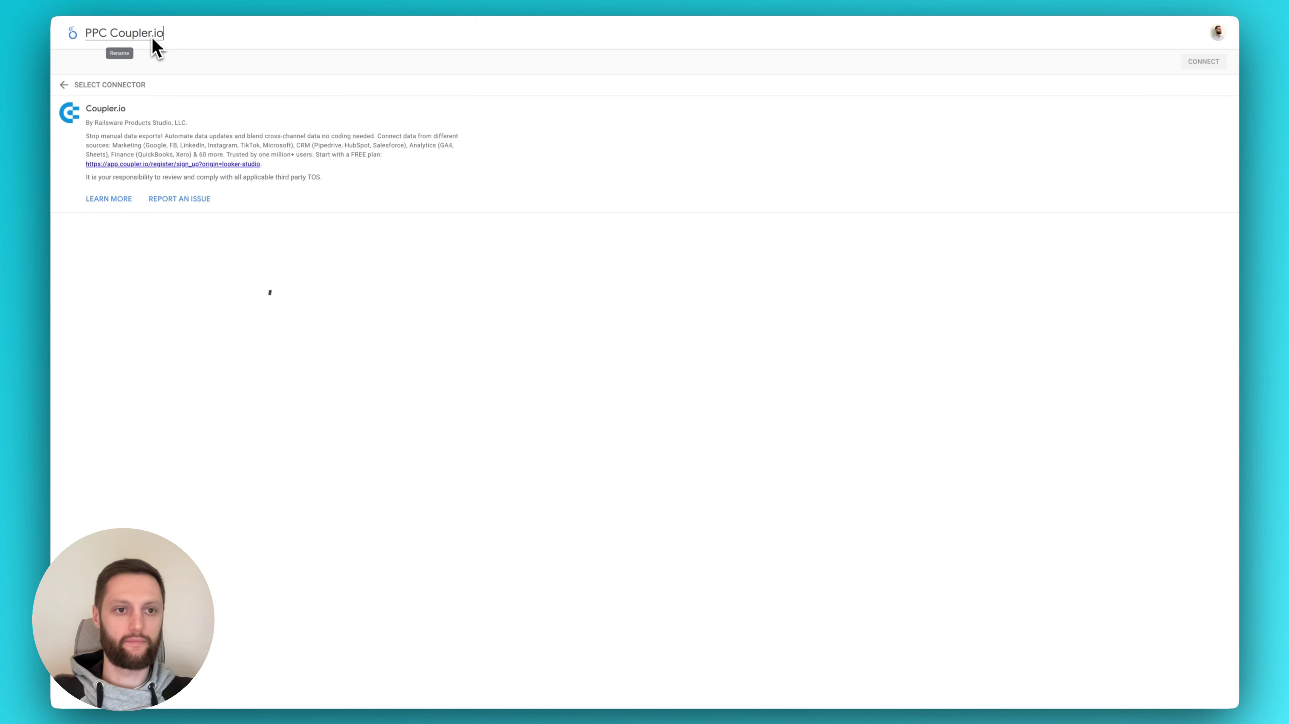
{"action": "left_click", "coordinate": [564, 86]}
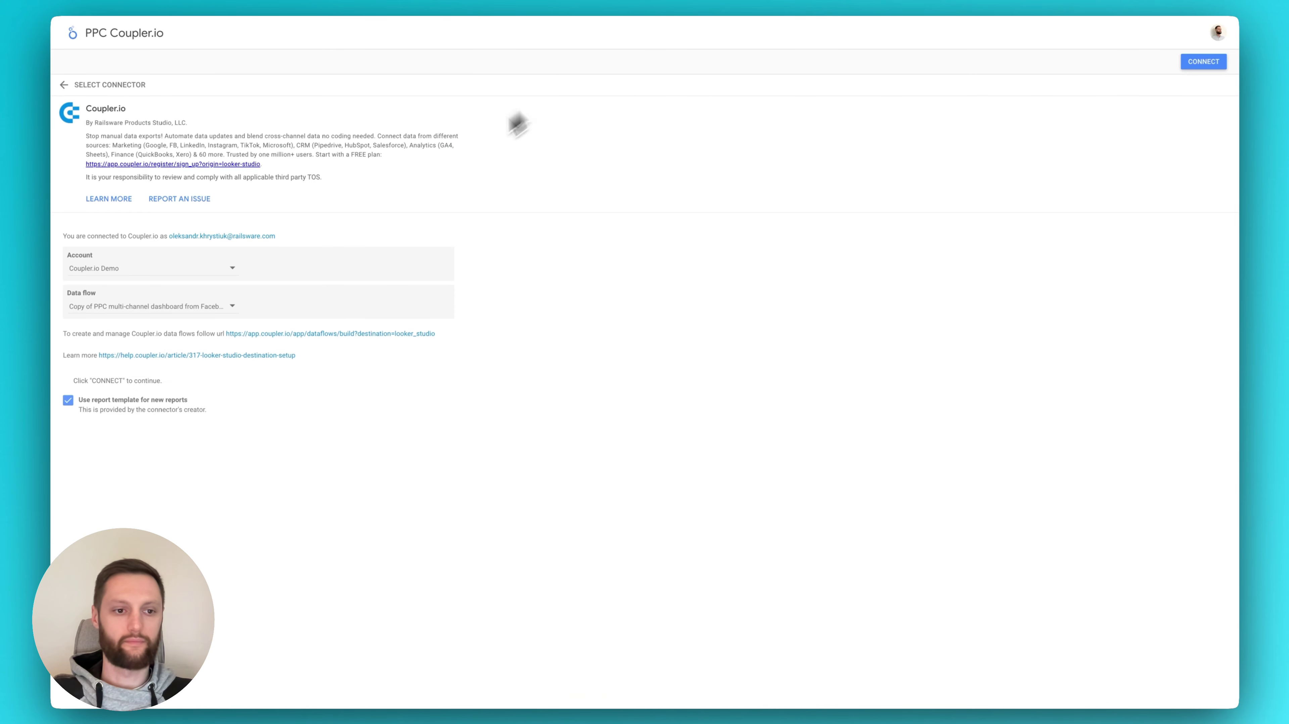
{"action": "left_click", "coordinate": [1204, 65]}
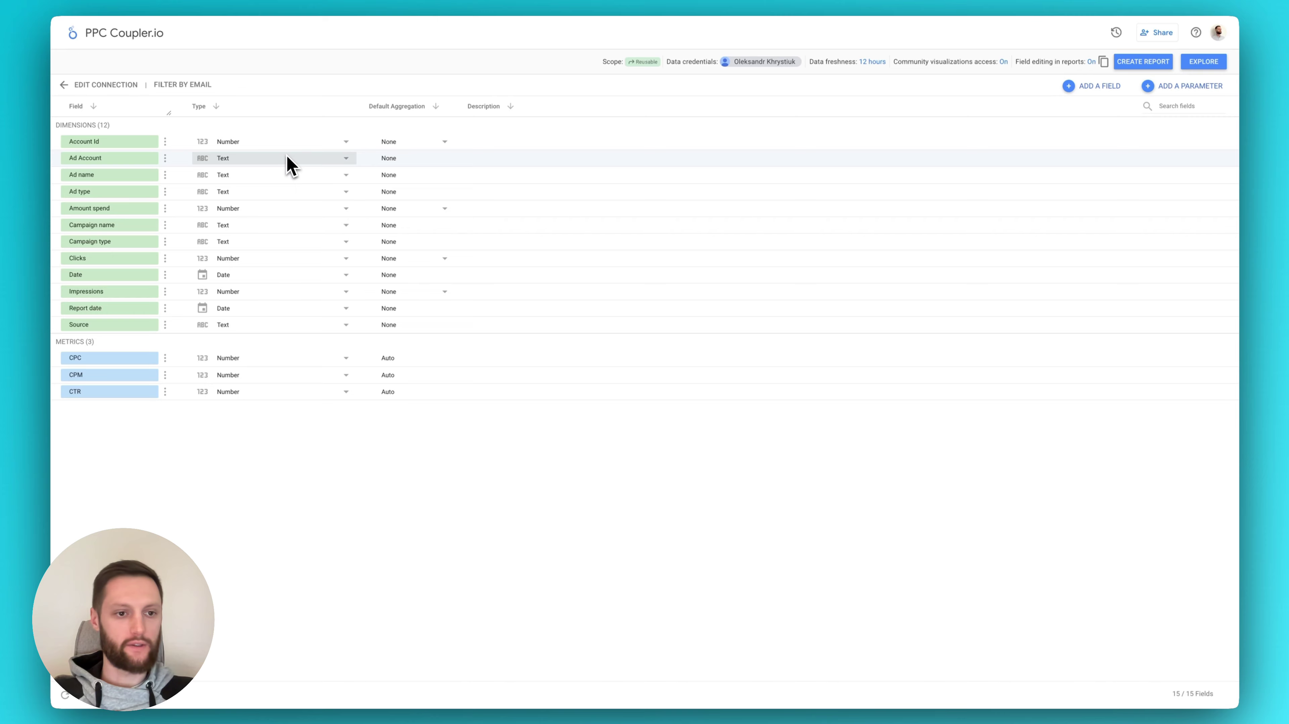
- Set the data type of the Amount spend, CPC, and CPM fields to the currency EUR - Euro (€)
{"action": "left_click", "coordinate": [274, 207]}
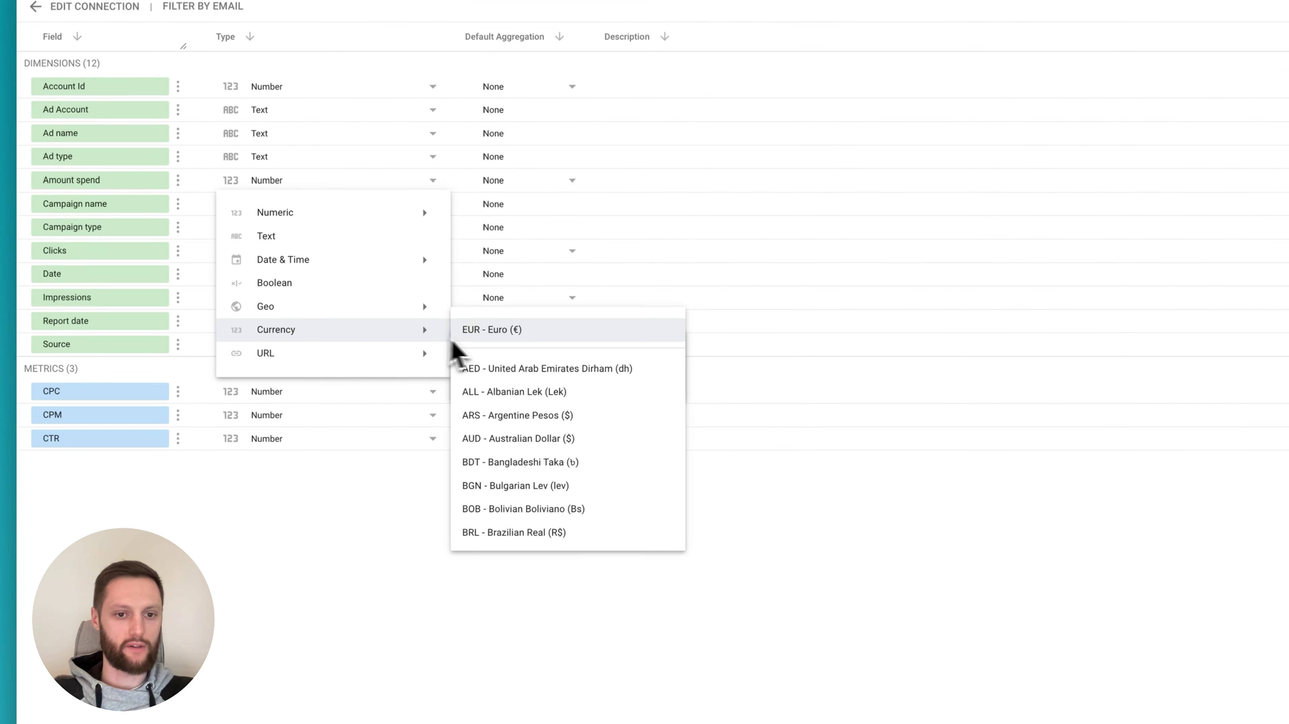
{"action": "left_click", "coordinate": [482, 332]}
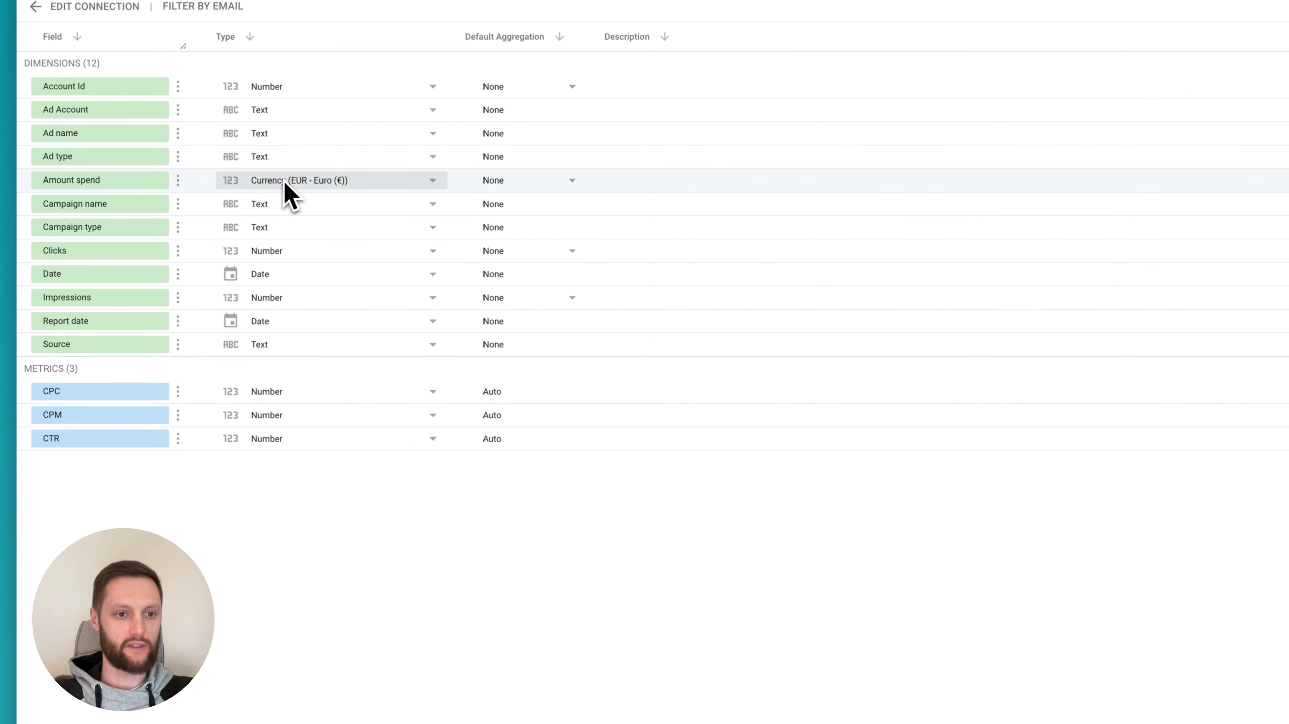
{"action": "left_click", "coordinate": [296, 401]}
{"action": "mouse_move", "coordinate": [383, 448]}
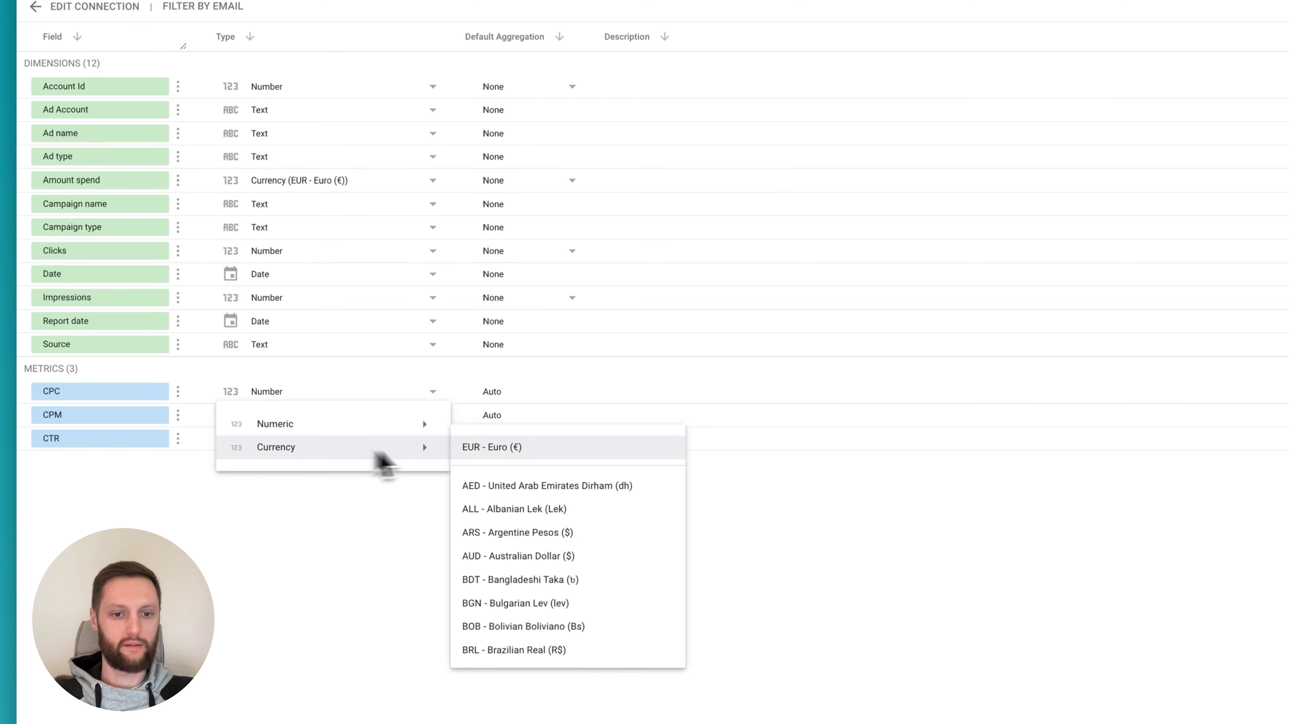
{"action": "left_click", "coordinate": [469, 447]}
{"action": "left_click", "coordinate": [337, 416]}
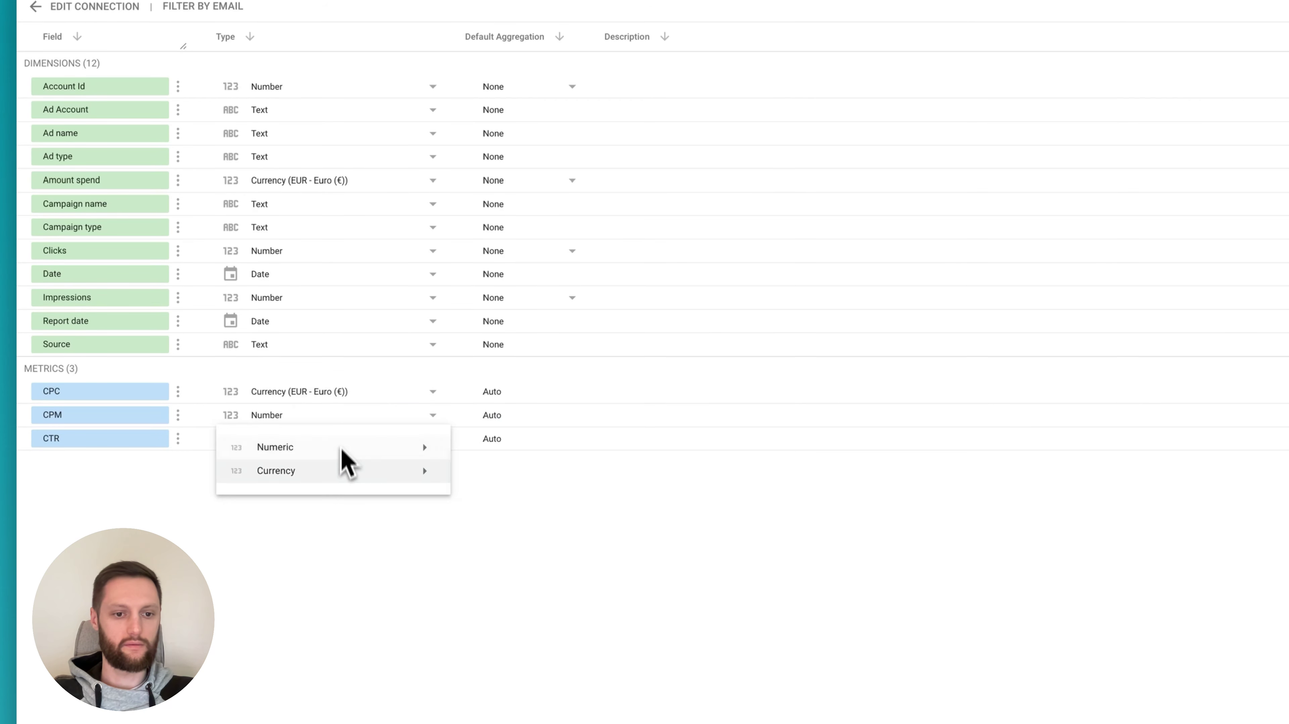
{"action": "mouse_move", "coordinate": [345, 466]}
{"action": "left_click", "coordinate": [477, 469]}
- Set the CTR metric's data type to Percent and create a report from the data source
{"action": "left_click", "coordinate": [343, 438]}
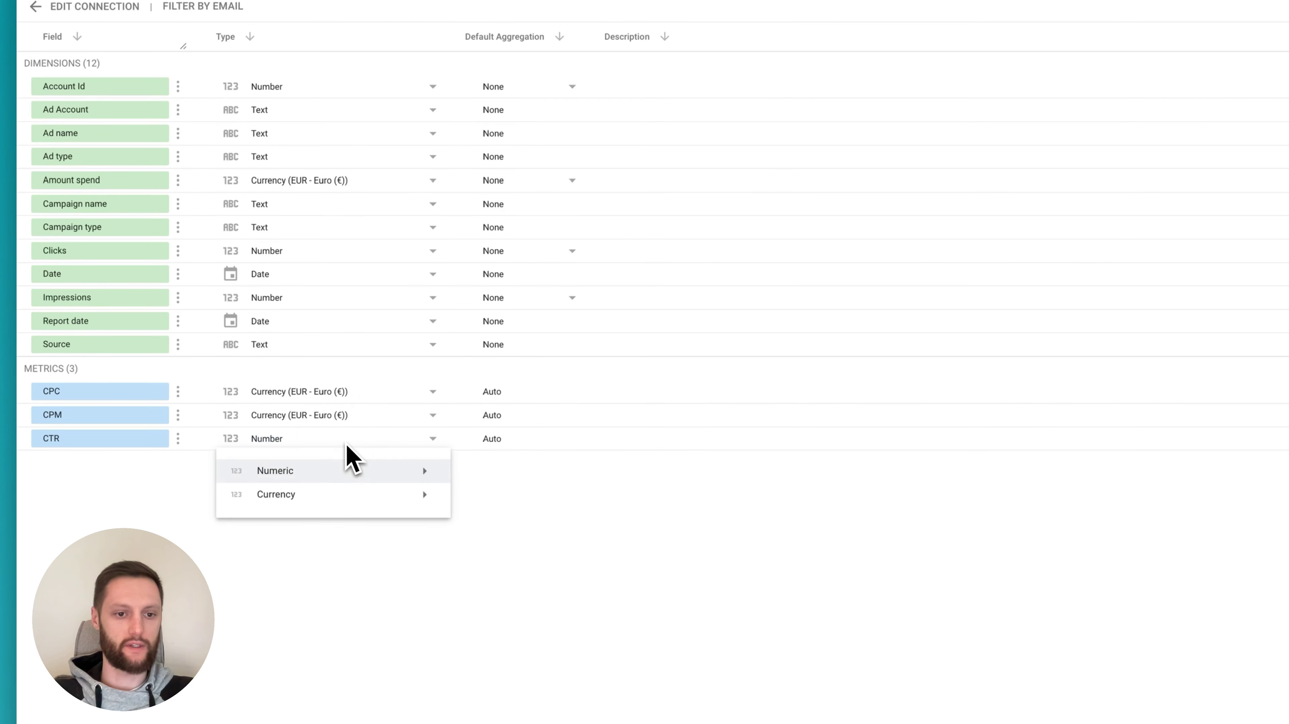
{"action": "mouse_move", "coordinate": [339, 493]}
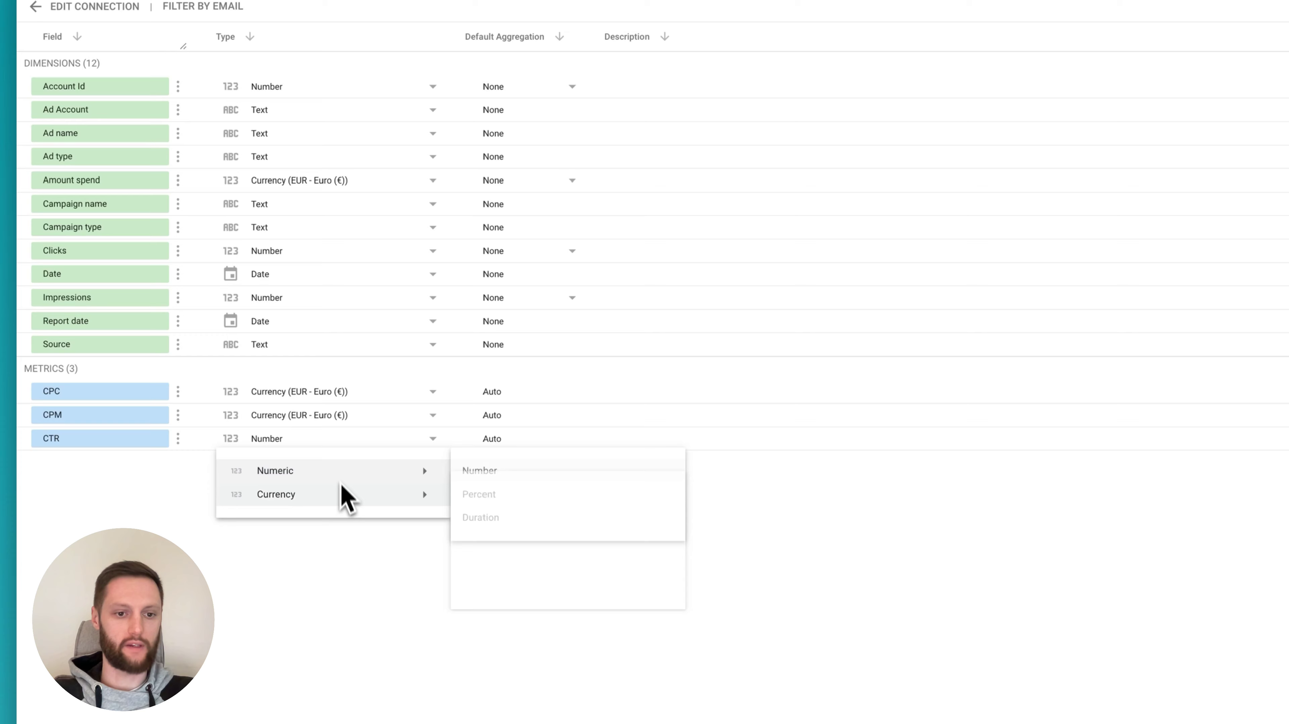
{"action": "left_click", "coordinate": [485, 494]}
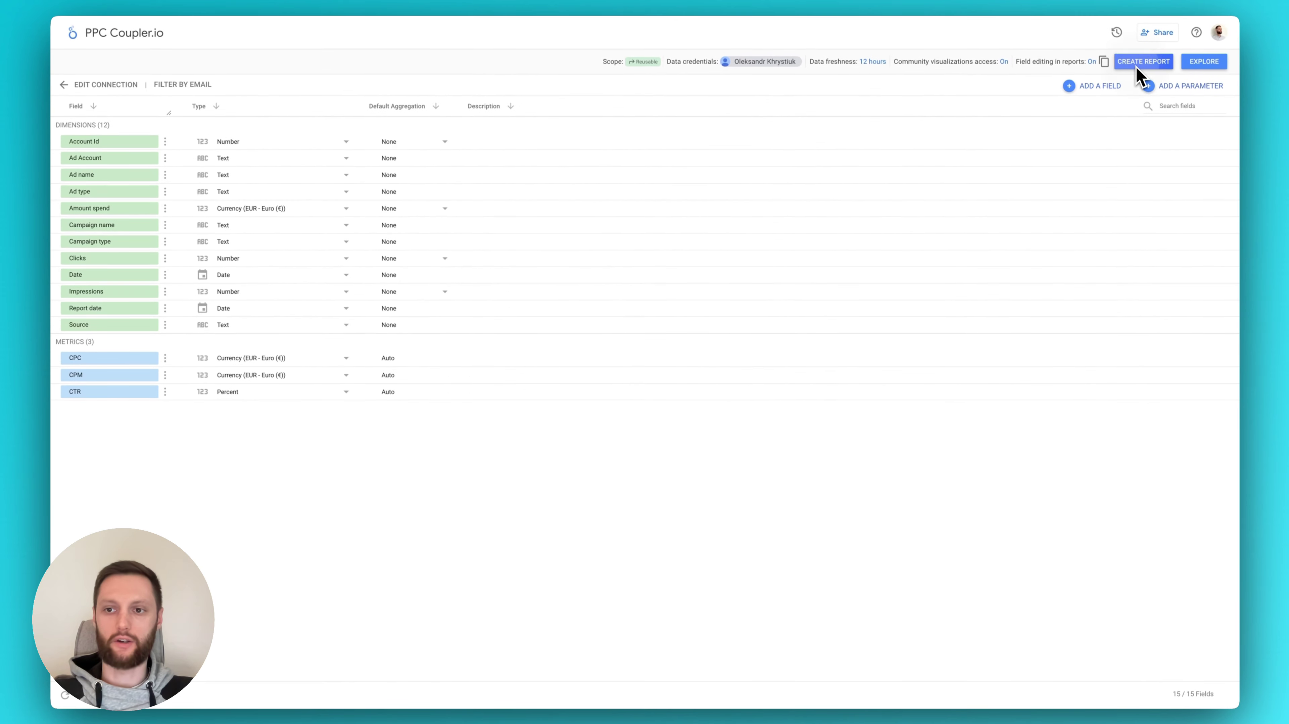
{"action": "left_click", "coordinate": [1197, 50]}
{"action": "left_click", "coordinate": [753, 425]}
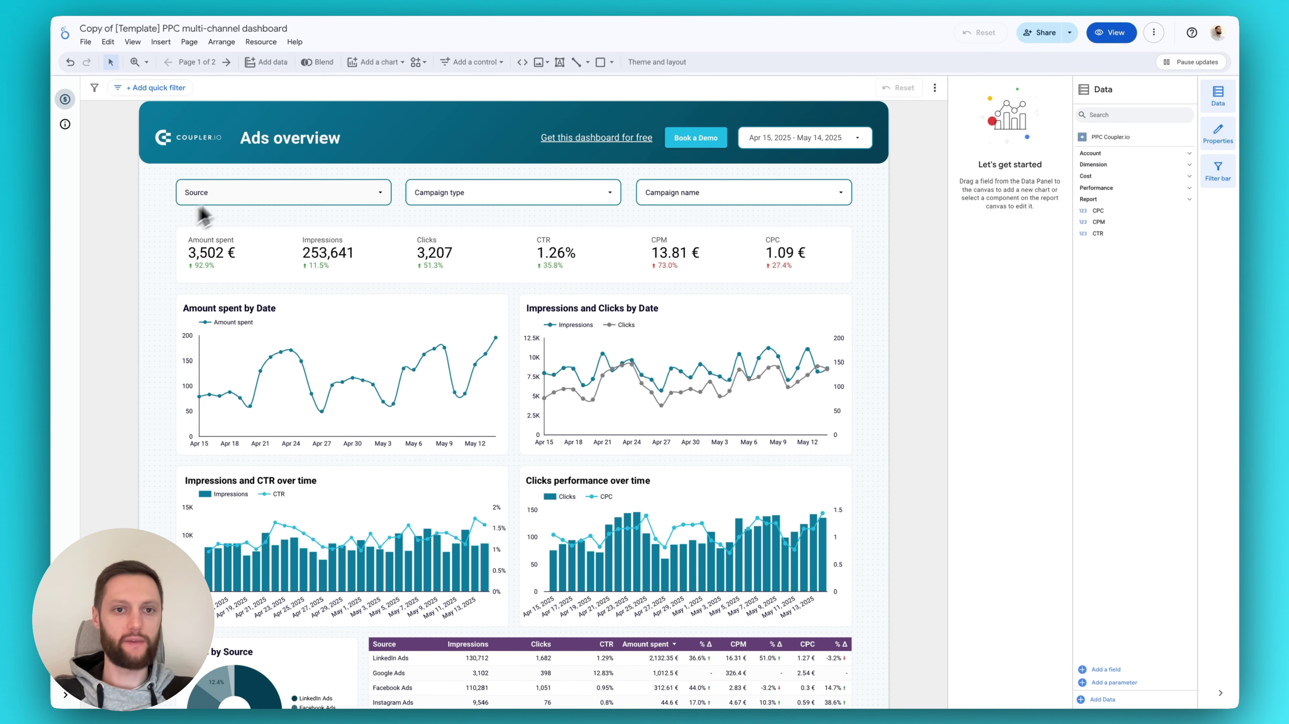
- Return to Coupler.io, rename the data flow "PPC Coupler.io", and finish the Looker Studio destination setup
{"action": "left_click", "coordinate": [318, 1]}
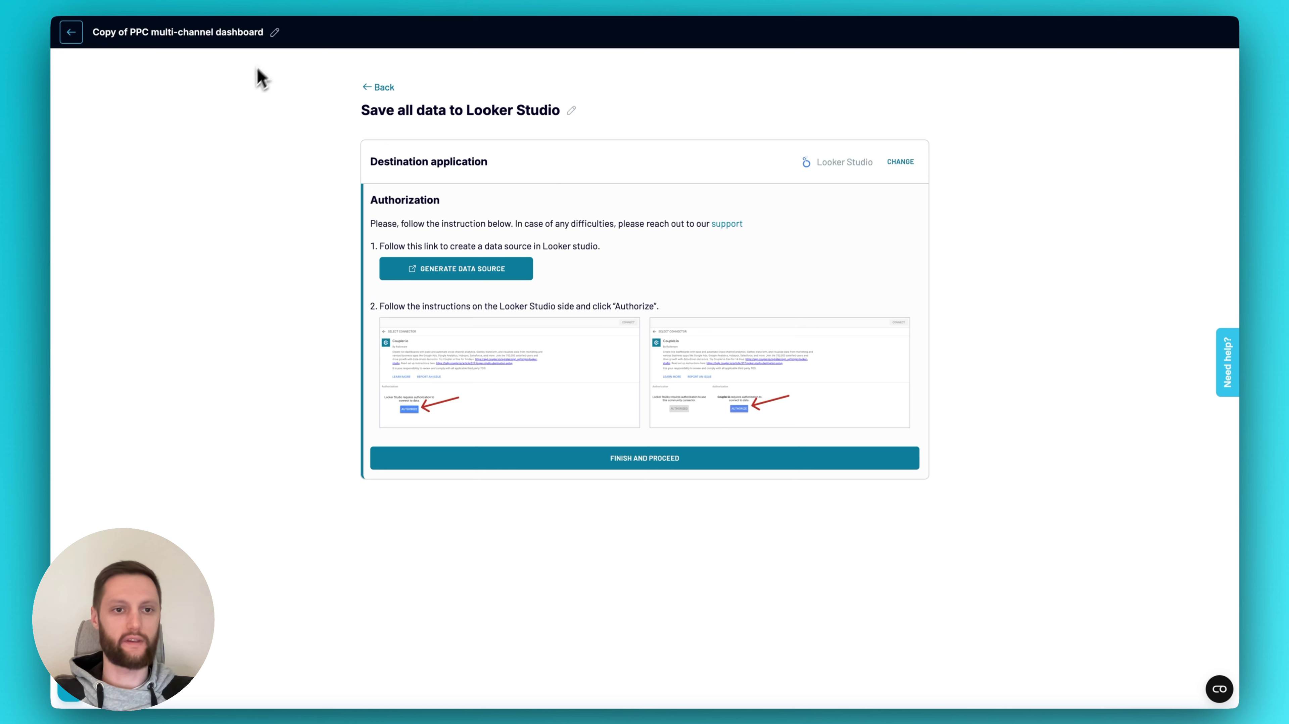
{"action": "left_click", "coordinate": [276, 33]}
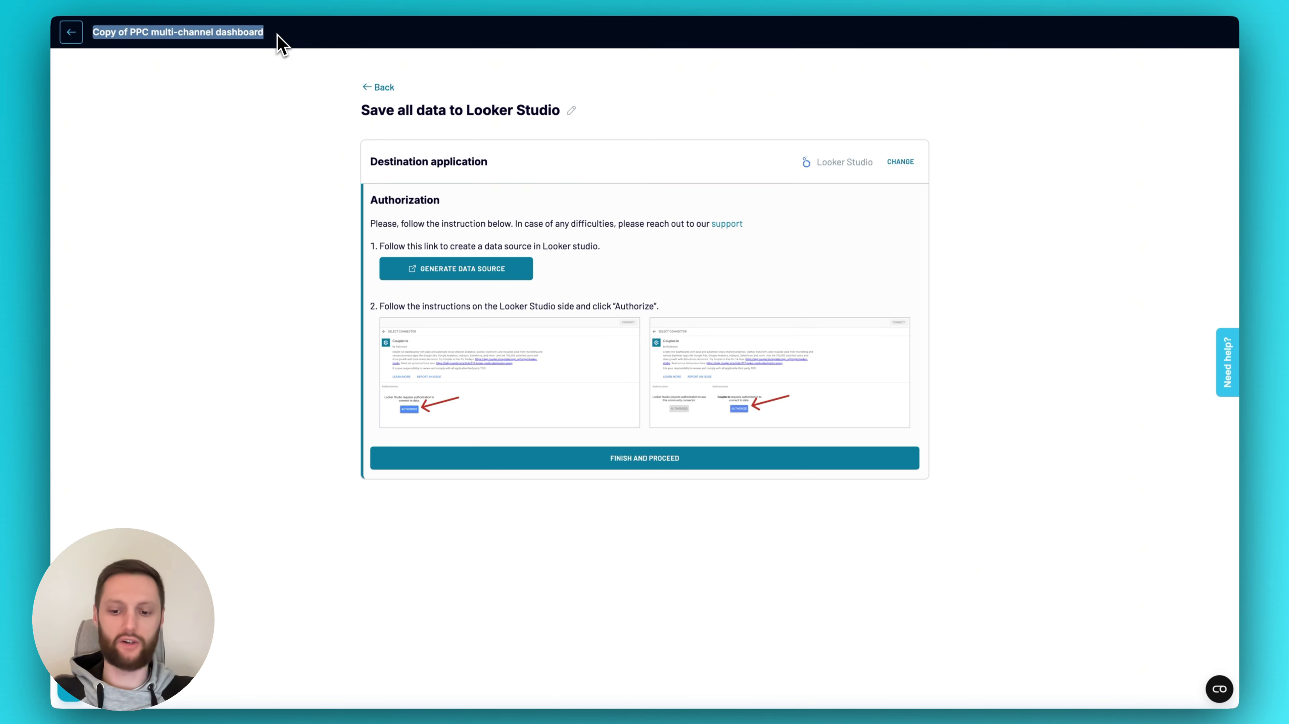
{"action": "type", "text": "PPC"}
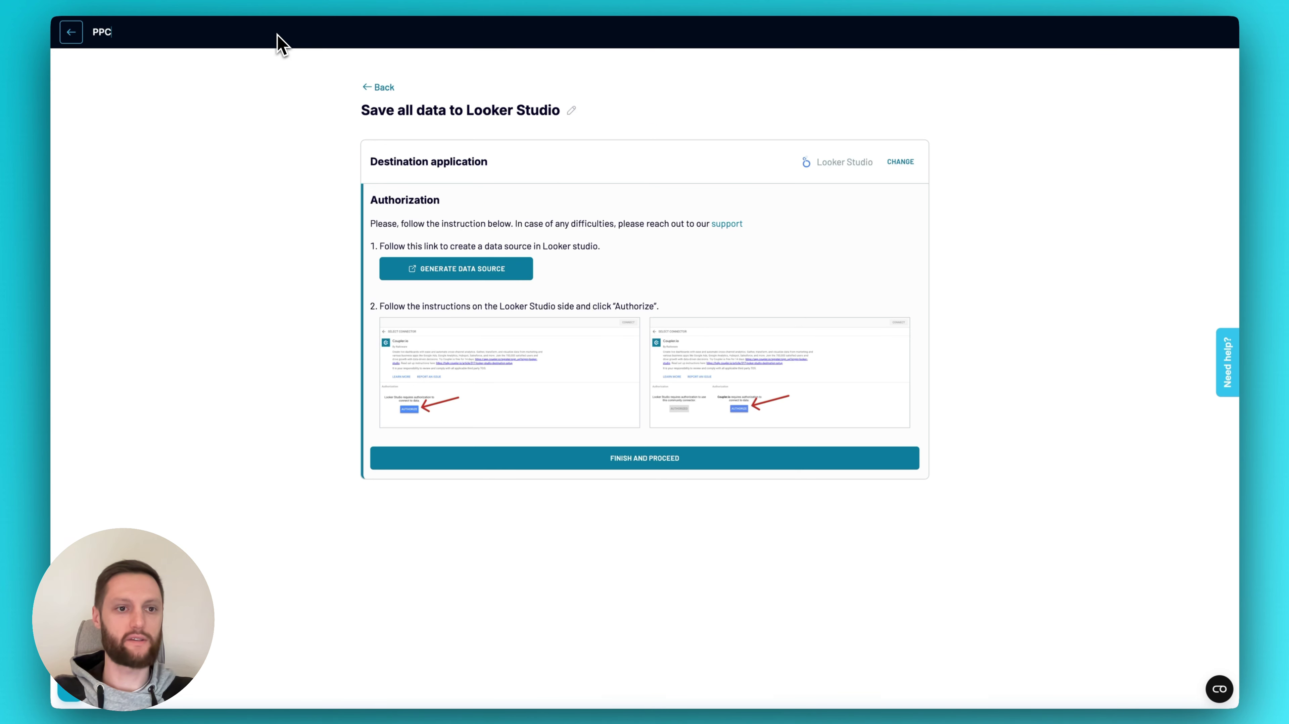
{"action": "type", "text": " Coupler.io"}
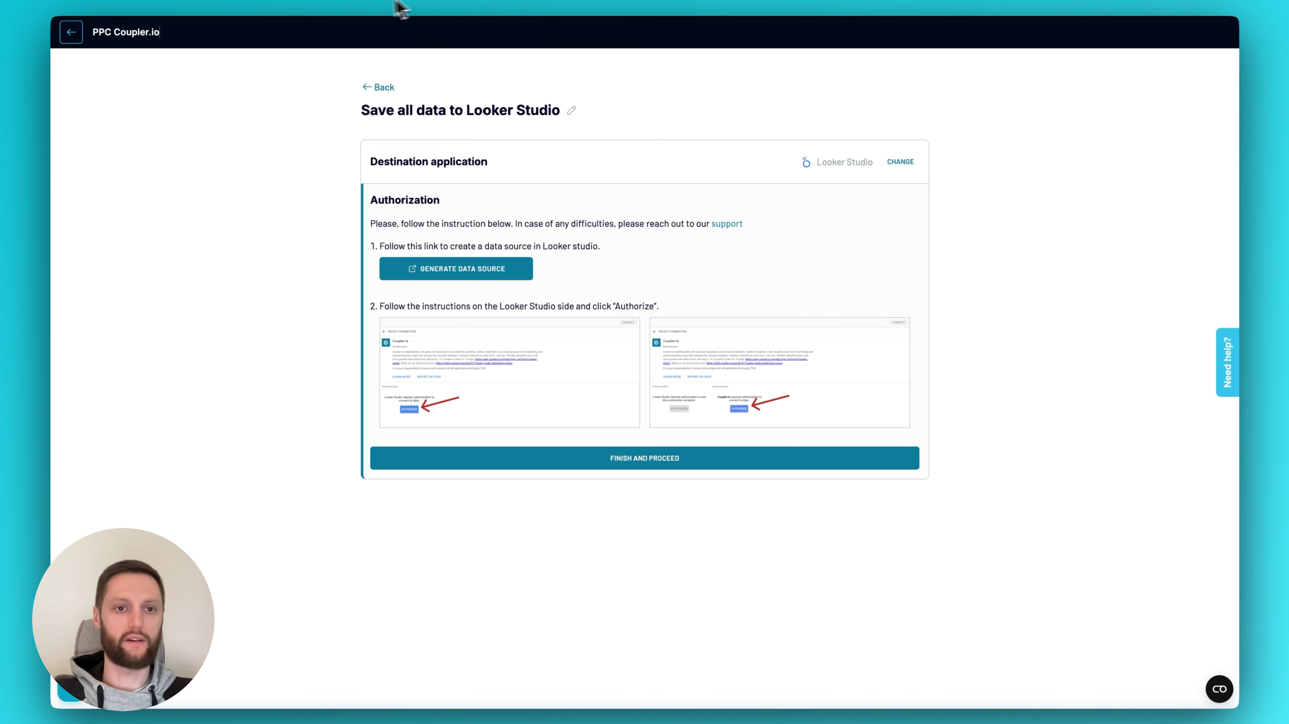
{"action": "left_click", "coordinate": [303, 111]}
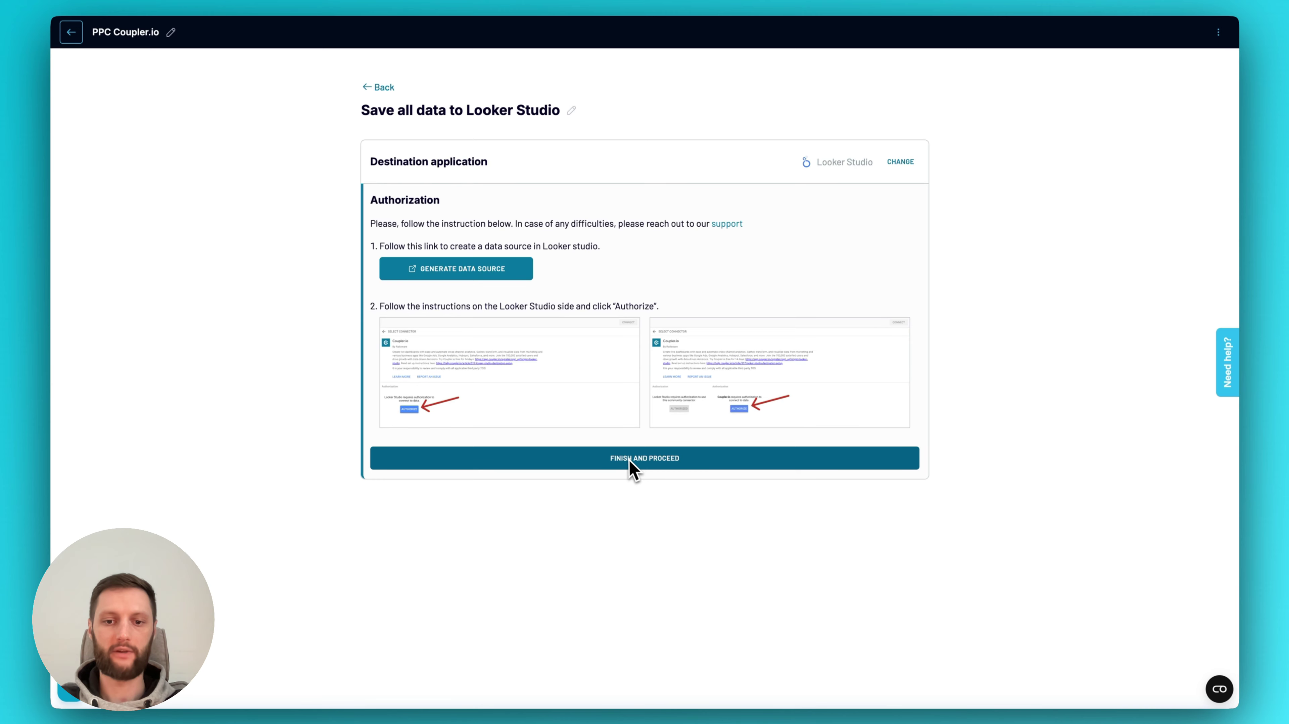
{"action": "left_click", "coordinate": [629, 458]}
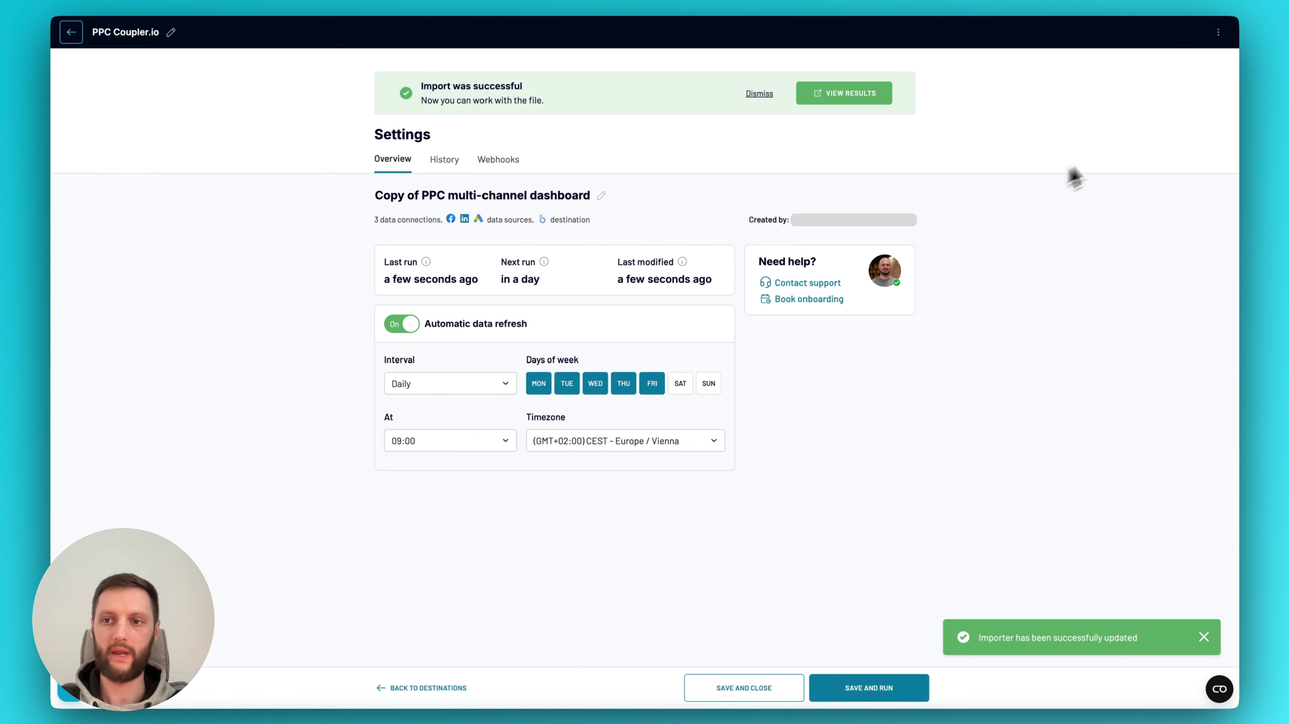
- Turn on the data flow's advanced view and open the start date options in the Google Ads source's report period
{"action": "left_click", "coordinate": [1219, 34]}
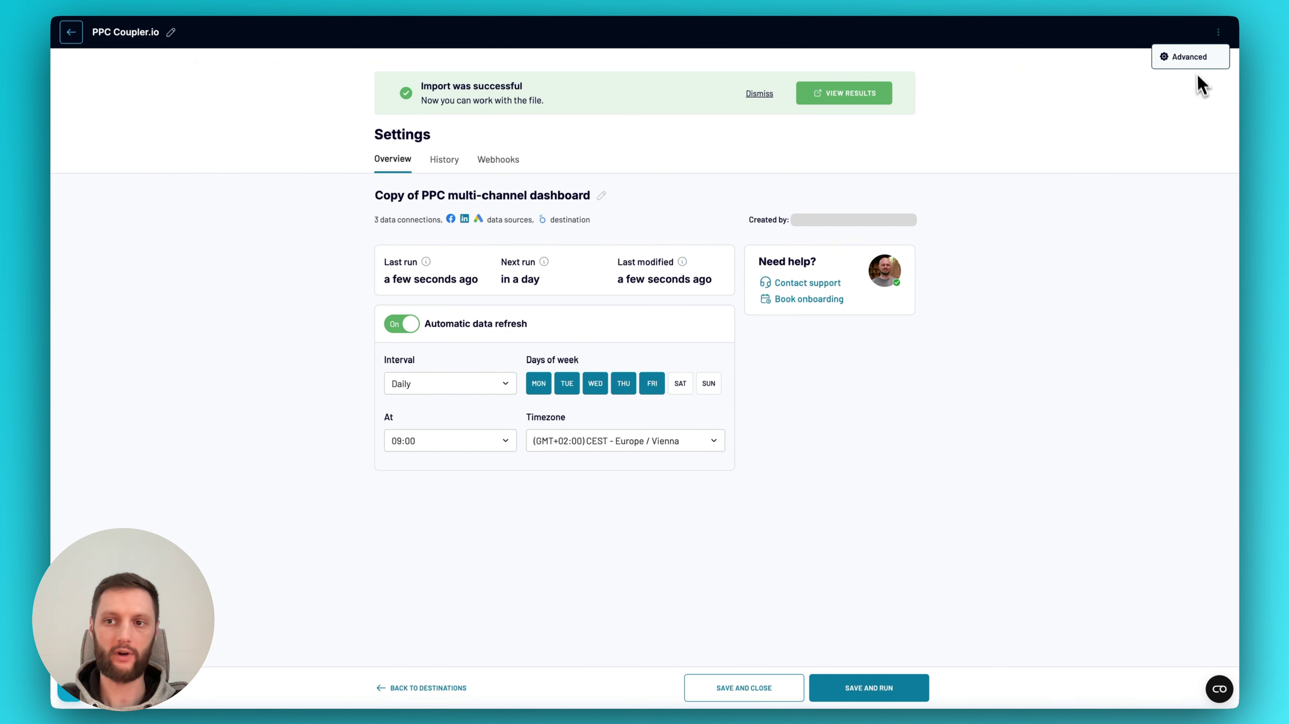
{"action": "left_click", "coordinate": [1186, 64]}
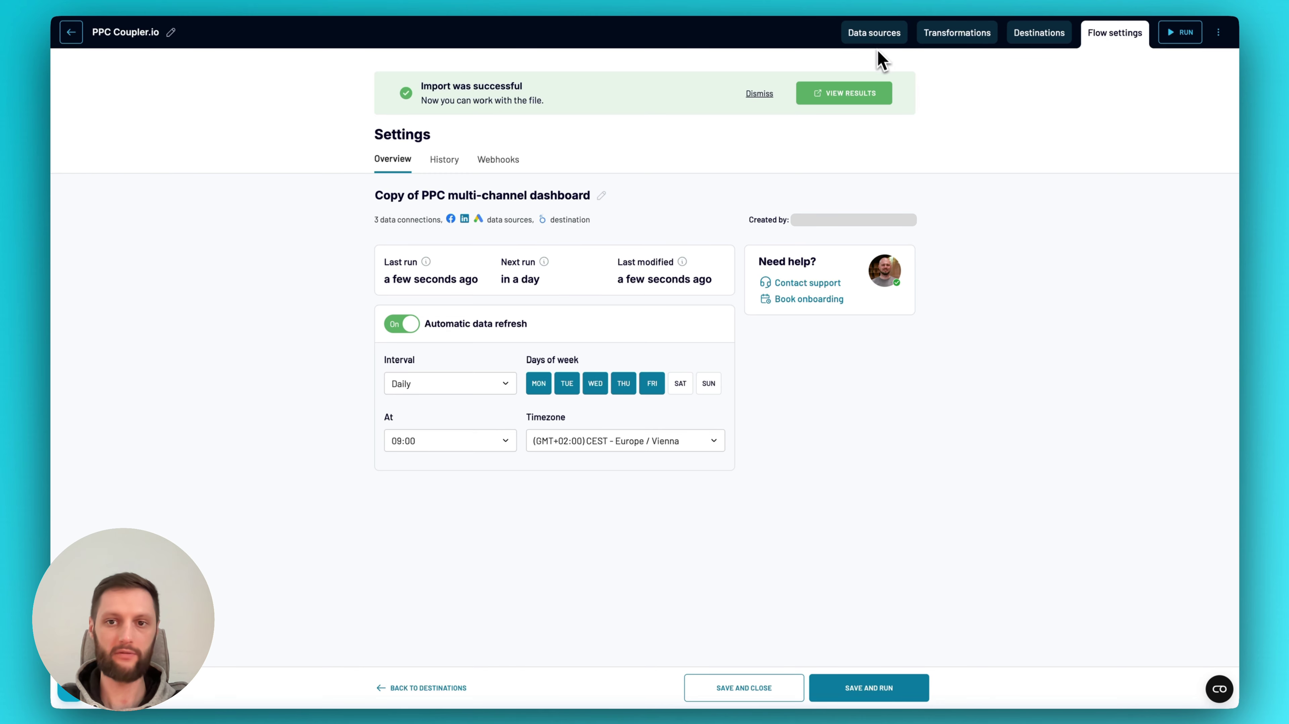
{"action": "left_click", "coordinate": [877, 36]}
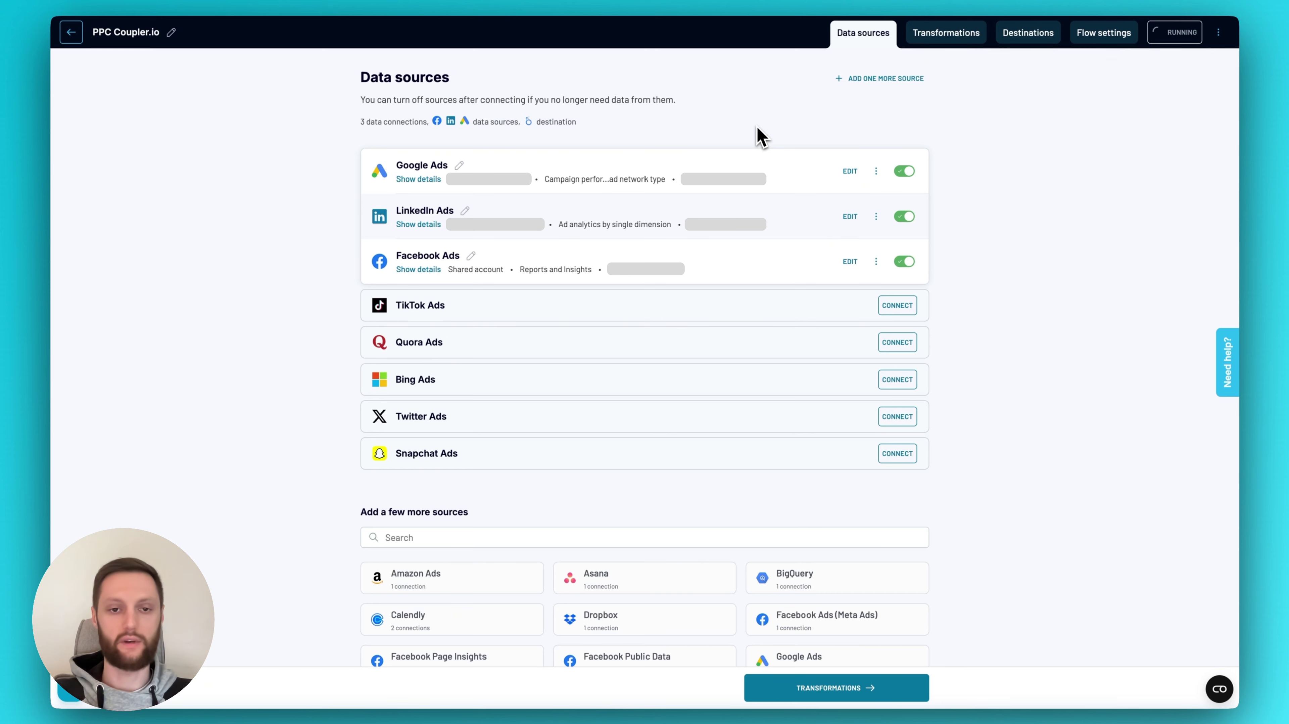
{"action": "left_click", "coordinate": [769, 171]}
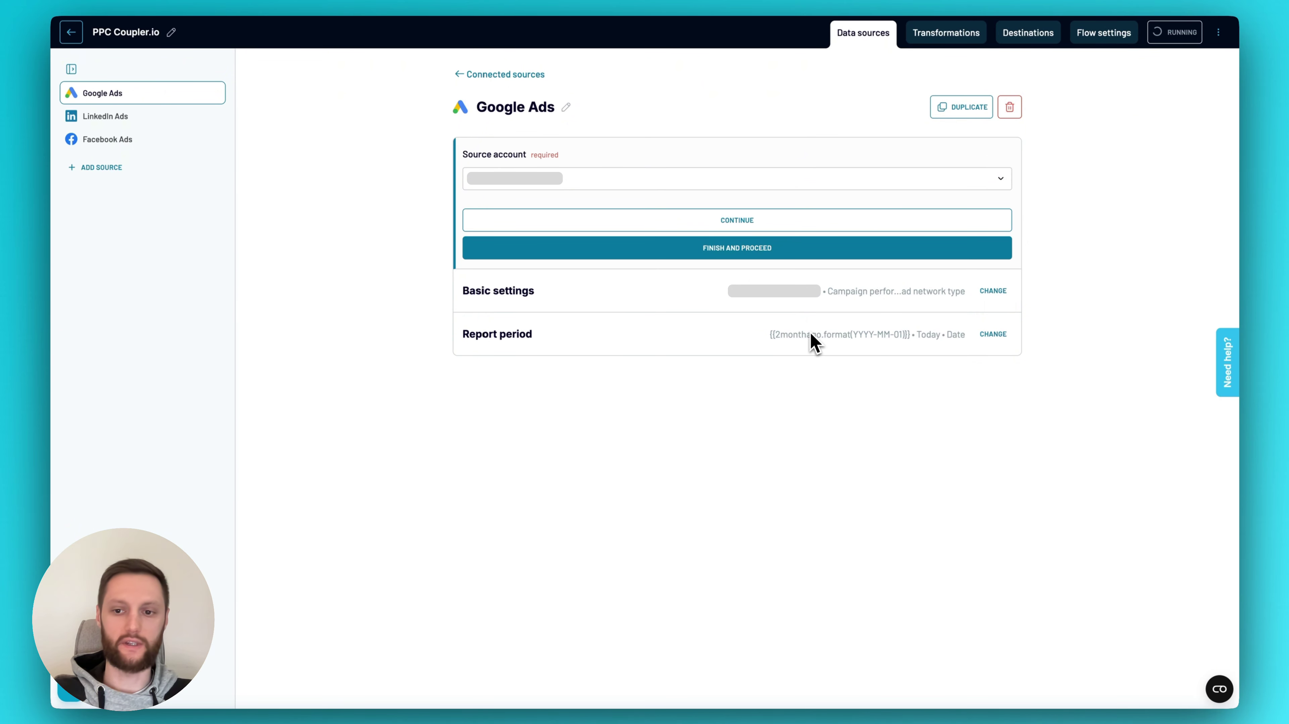
{"action": "left_click", "coordinate": [993, 334]}
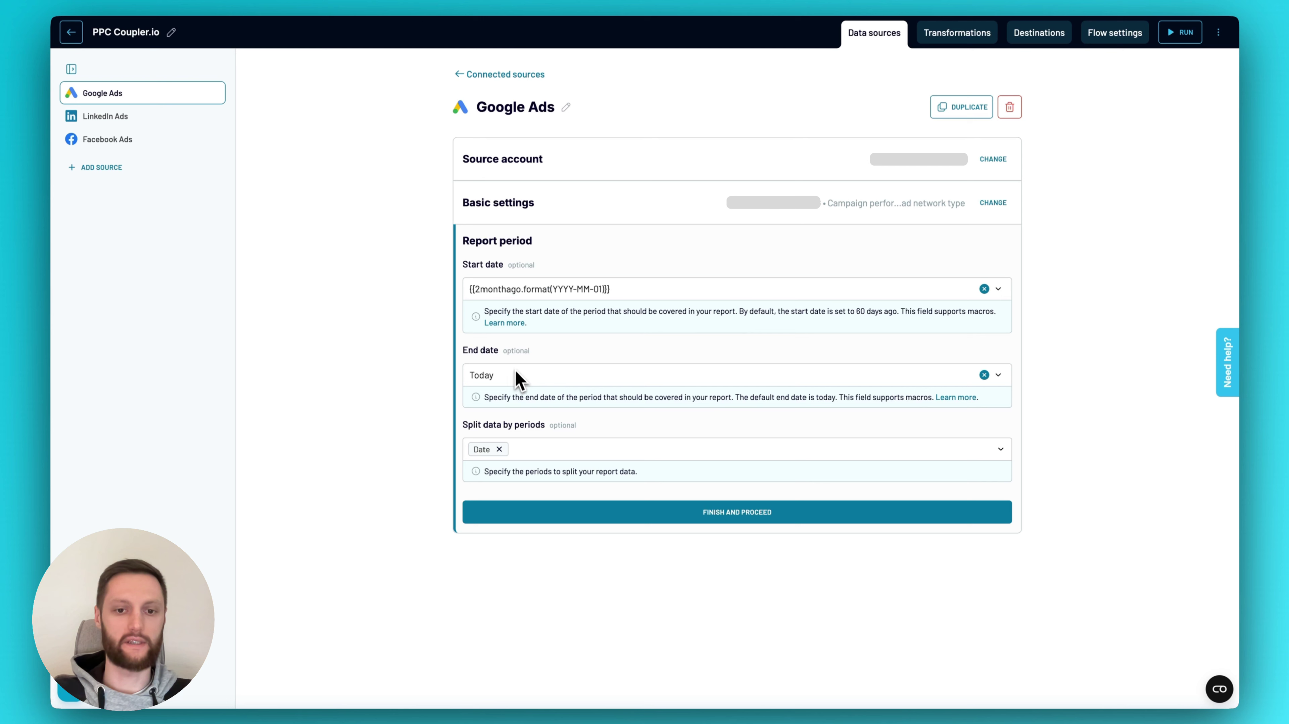
{"action": "left_click", "coordinate": [571, 291]}
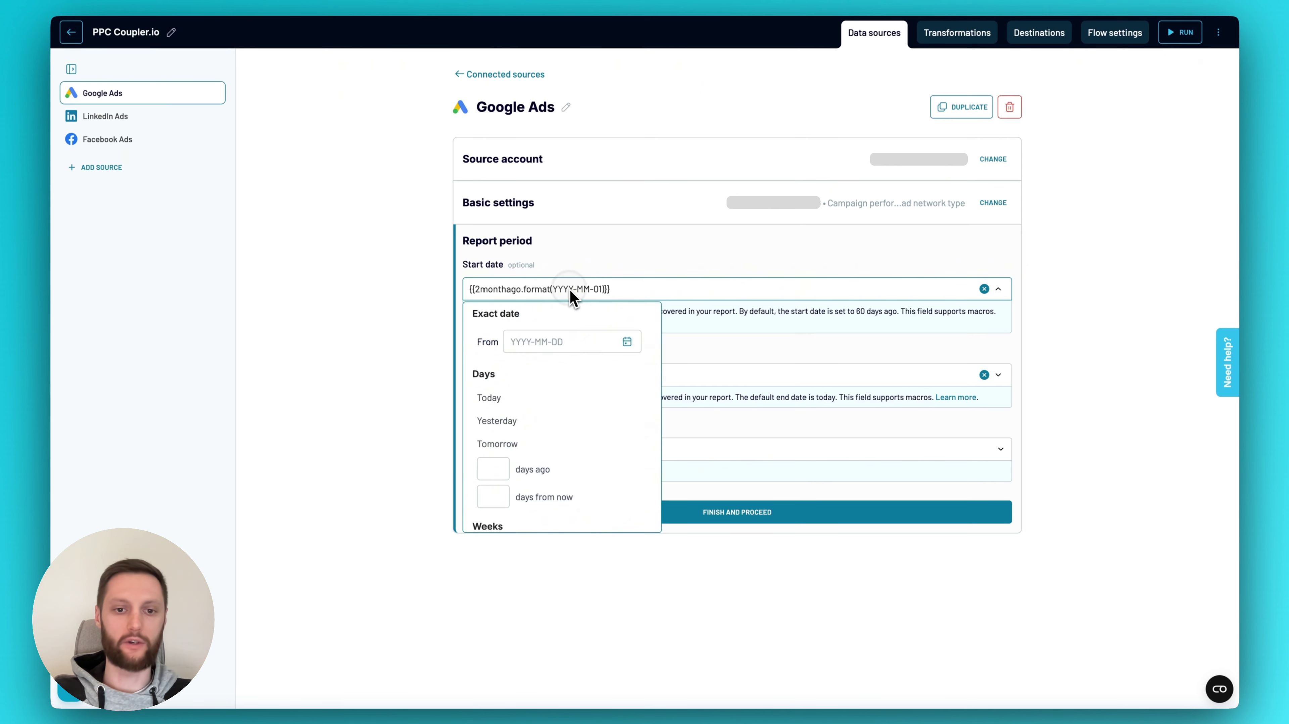
- Try changing the Google Ads start date macro to 3 months ago
{"action": "scroll", "coordinate": [541, 421], "scroll_direction": "down", "scroll_amount": 5}
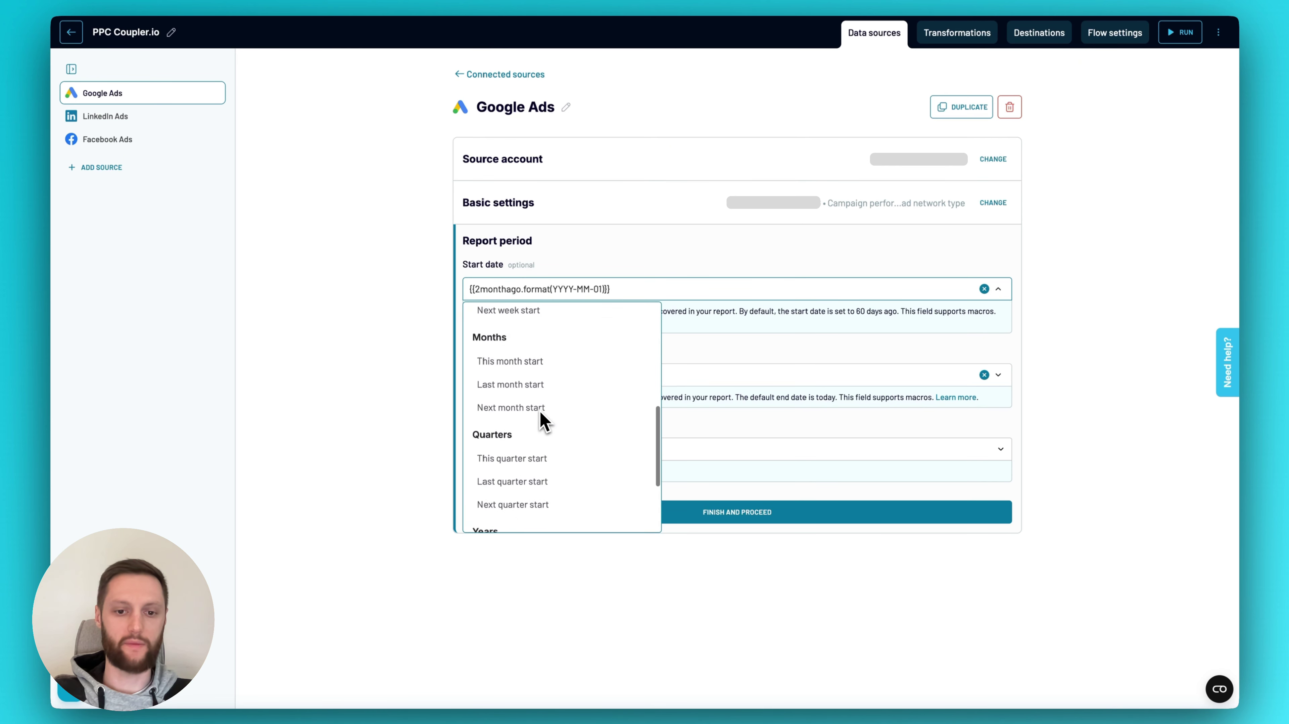
{"action": "scroll", "coordinate": [541, 420], "scroll_direction": "down", "scroll_amount": 3}
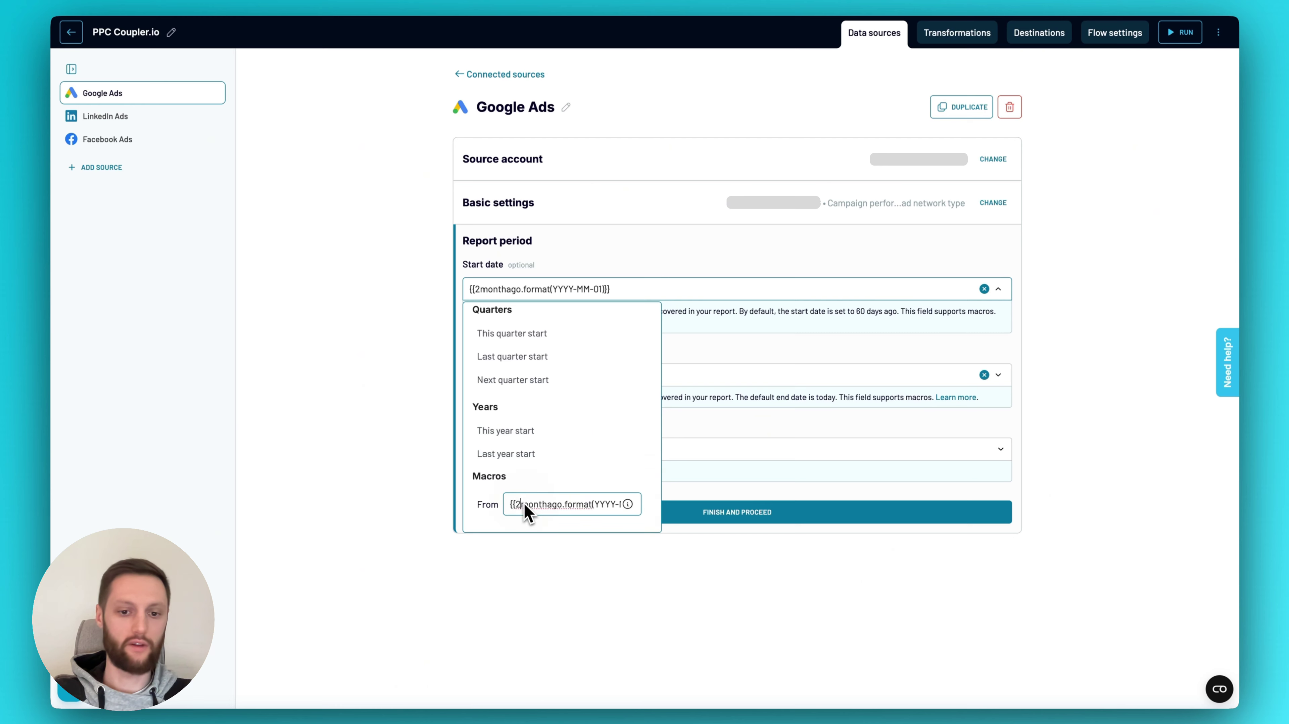
{"action": "left_click", "coordinate": [525, 513]}
{"action": "key", "text": "BackSpace"}
{"action": "type", "text": "3"}
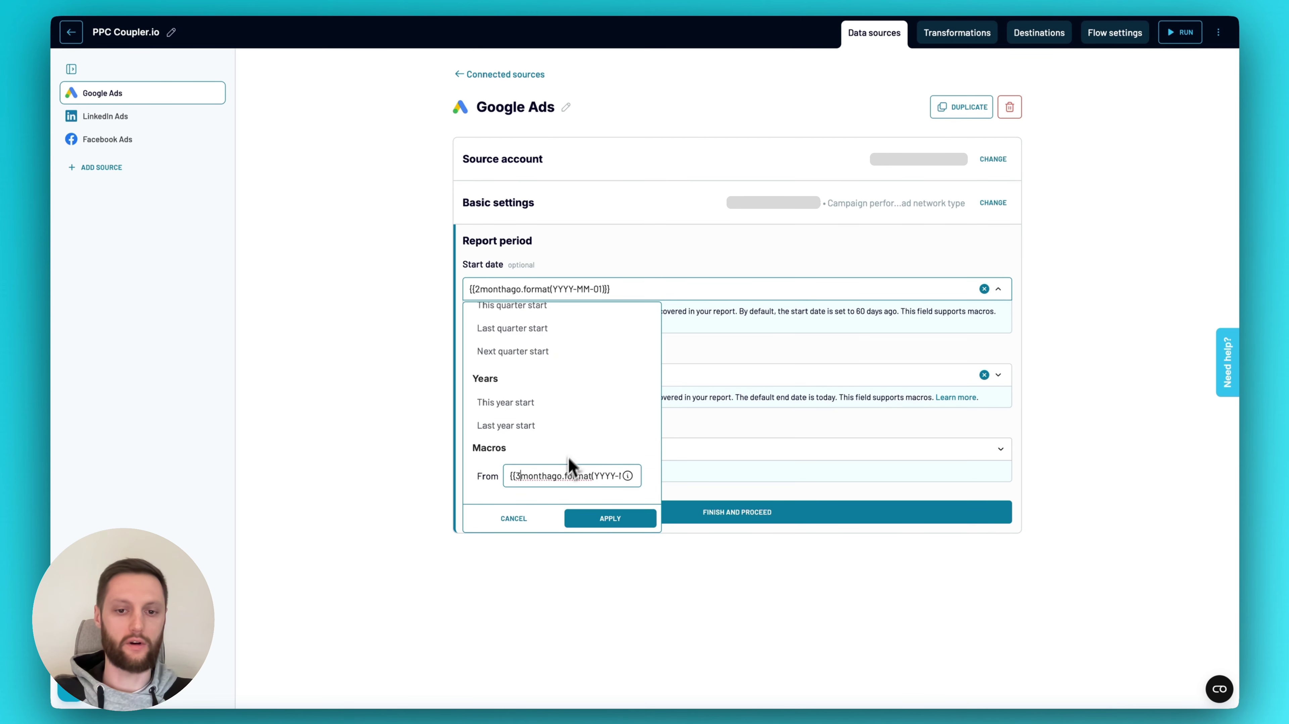
- Set the Google Ads report period to start on the exact date 2025-02-01
{"action": "scroll", "coordinate": [570, 448], "scroll_direction": "up", "scroll_amount": 2}
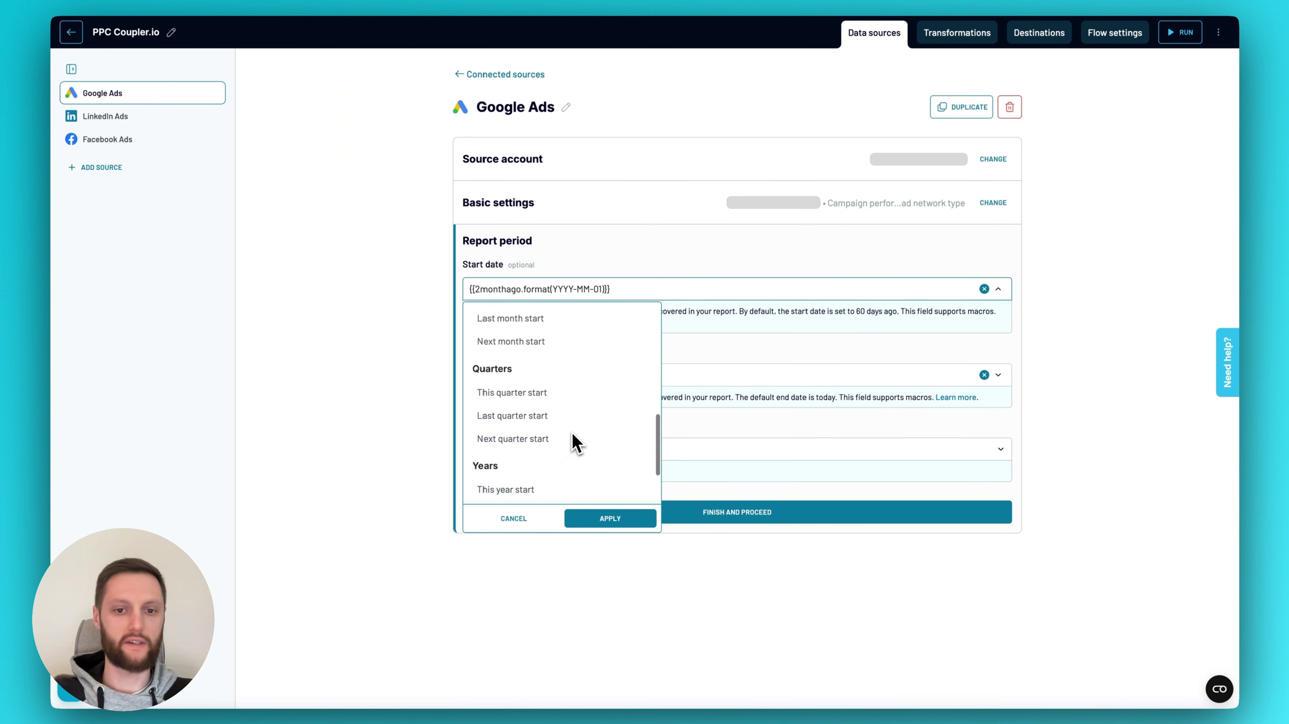
{"action": "scroll", "coordinate": [575, 442], "scroll_direction": "up", "scroll_amount": 3}
{"action": "left_click", "coordinate": [597, 349]}
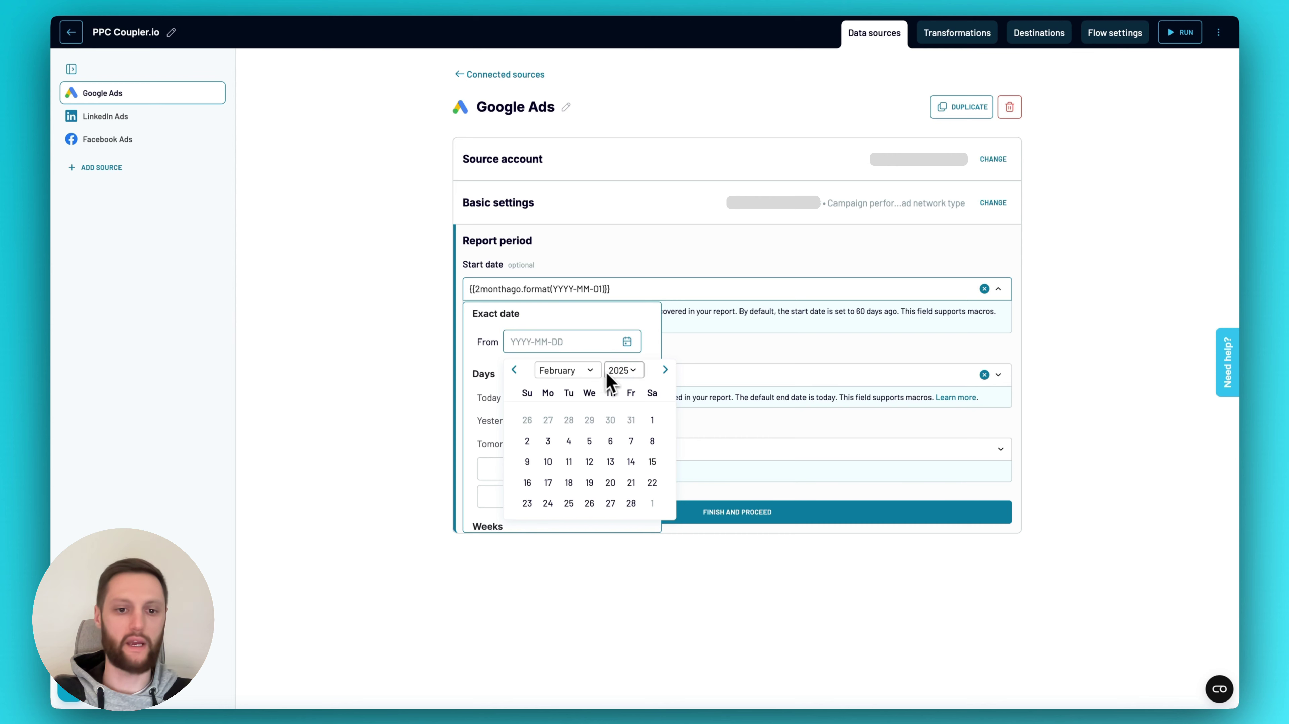
{"action": "left_click", "coordinate": [546, 343]}
{"action": "left_click", "coordinate": [650, 420]}
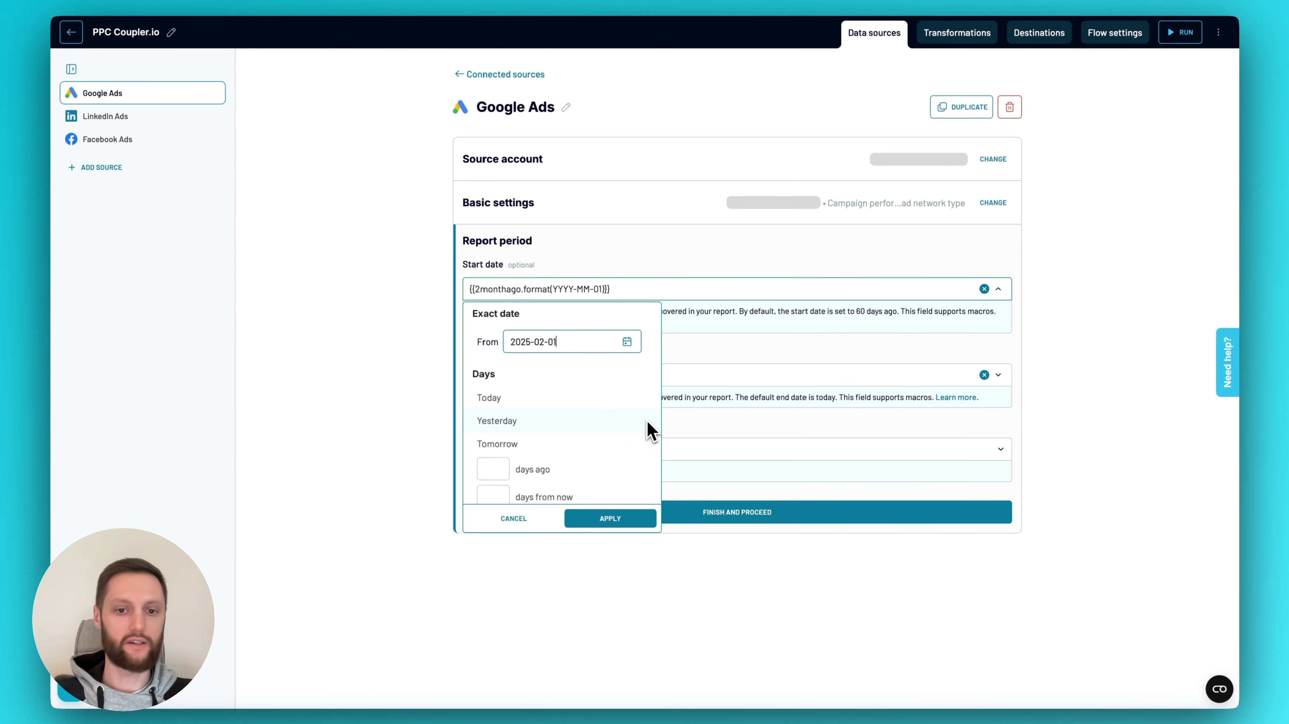
{"action": "left_click", "coordinate": [602, 516]}
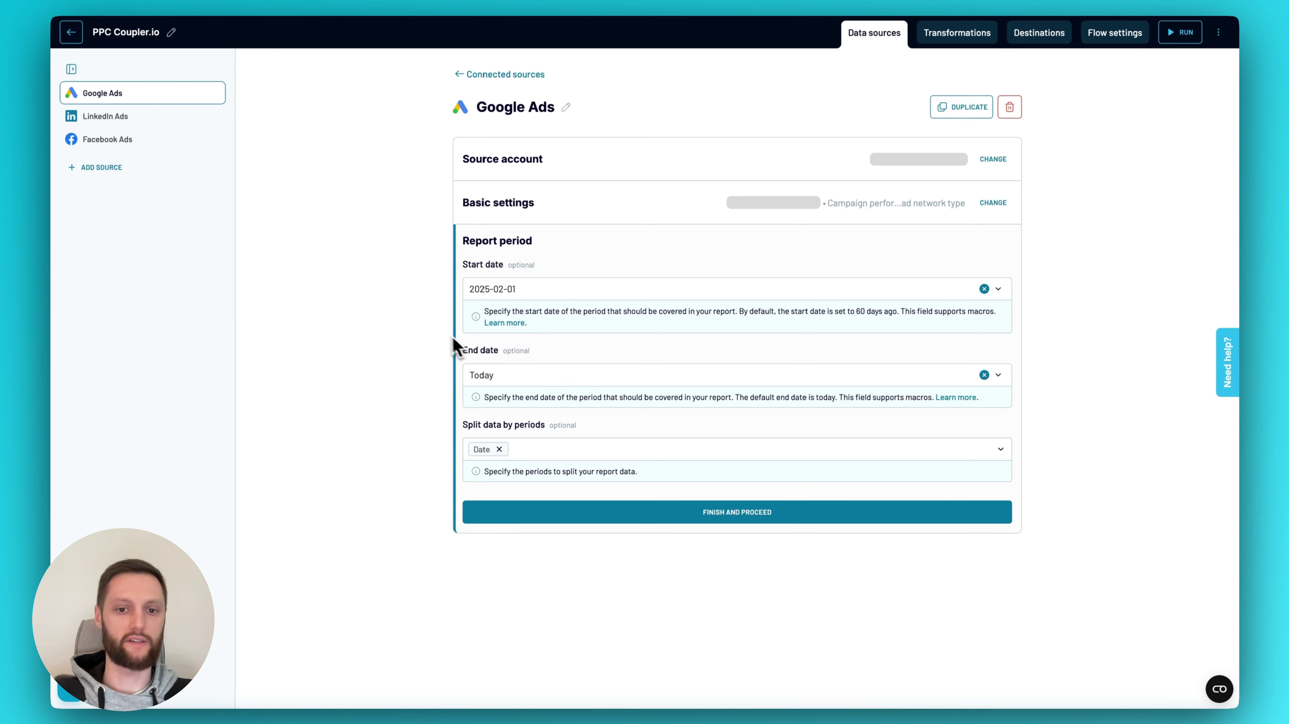
- Copy the exact start date 2025-02-01 from the Google Ads report period
{"action": "left_click", "coordinate": [497, 295]}
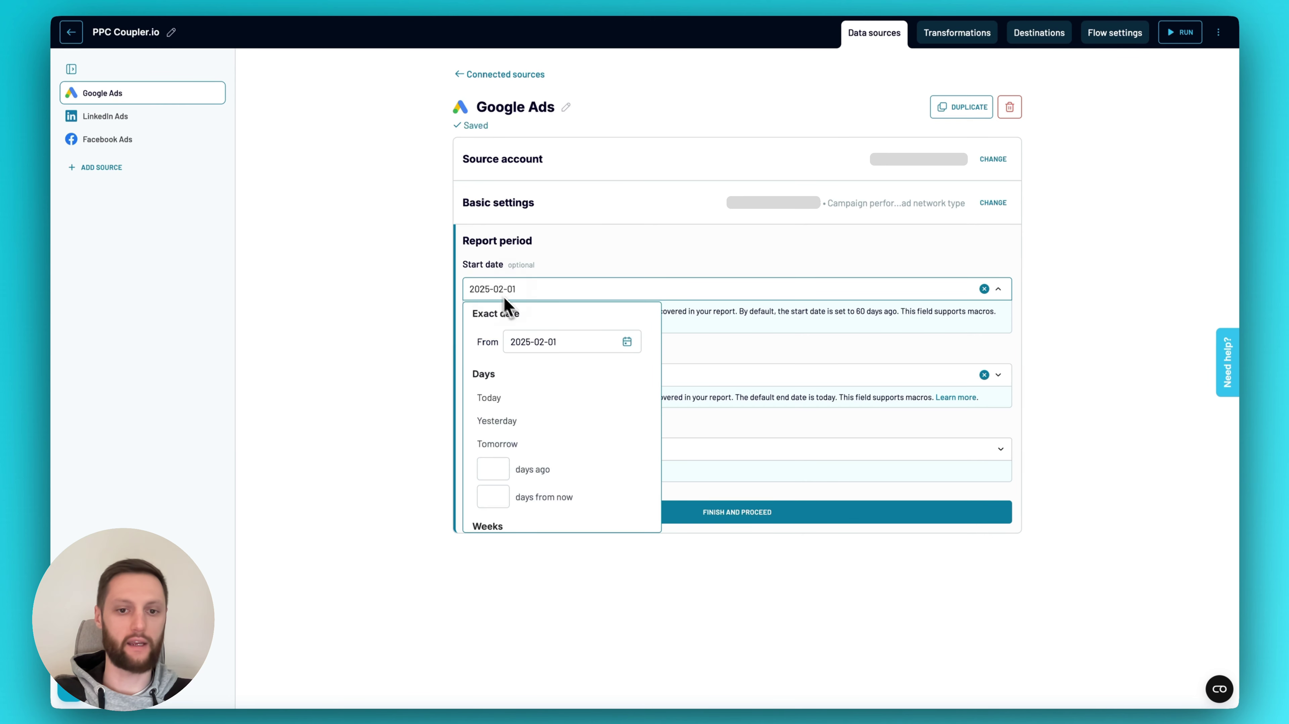
{"action": "double_click", "coordinate": [550, 343]}
{"action": "triple_click", "coordinate": [551, 345]}
{"action": "key", "text": "super+c"}
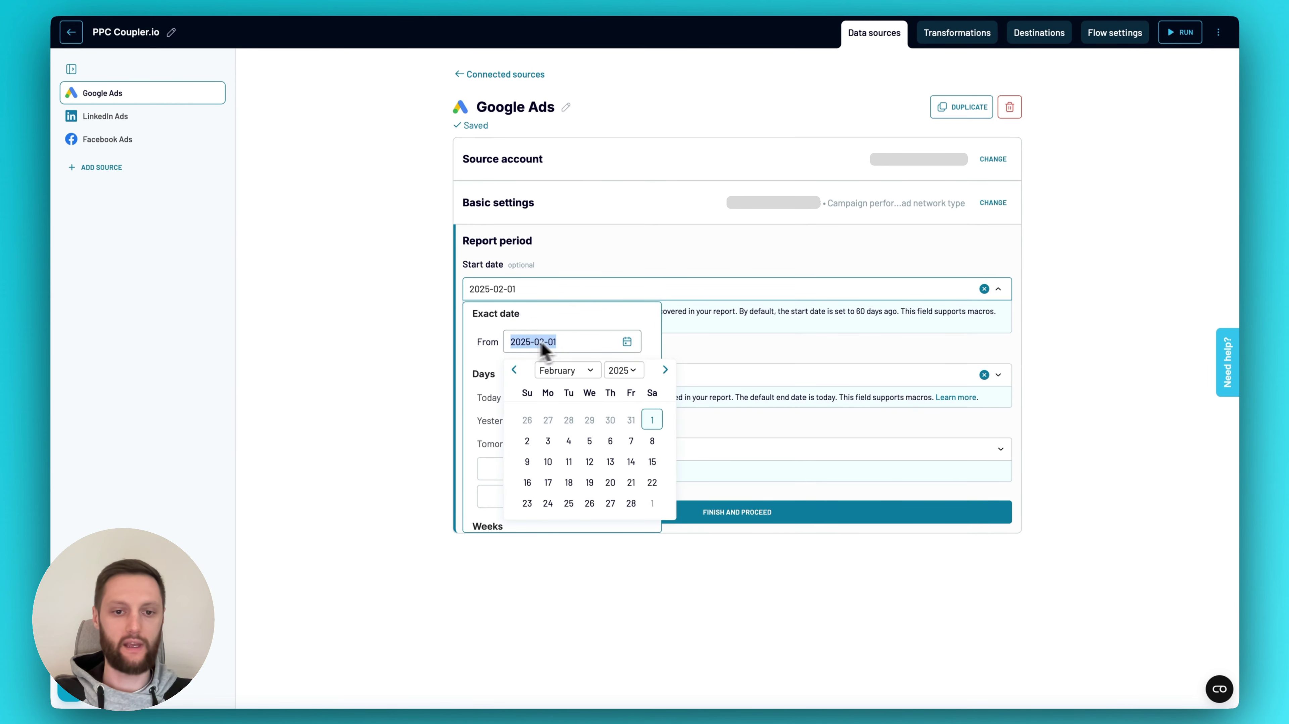
{"action": "left_click", "coordinate": [441, 347]}
- Set the exact start date of the LinkedIn Ads report period to the copied date, 2025-02-01
{"action": "left_click", "coordinate": [124, 121]}
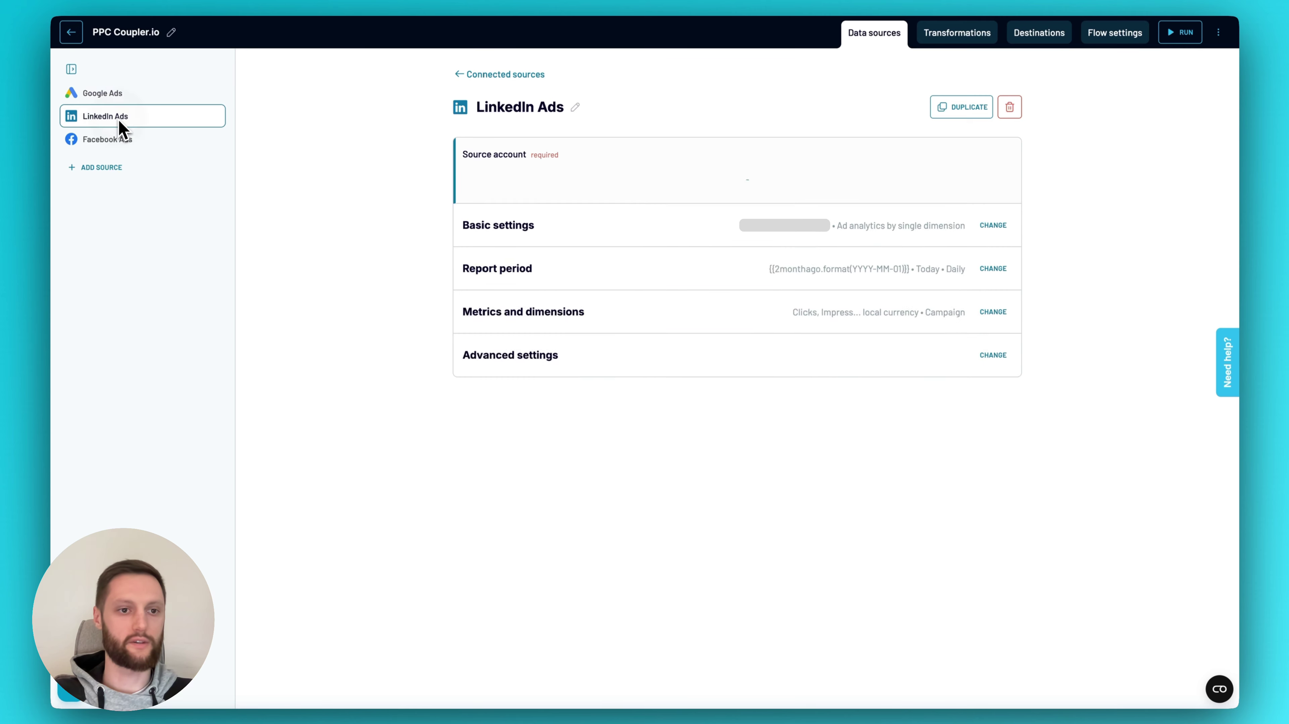
{"action": "left_click", "coordinate": [991, 336]}
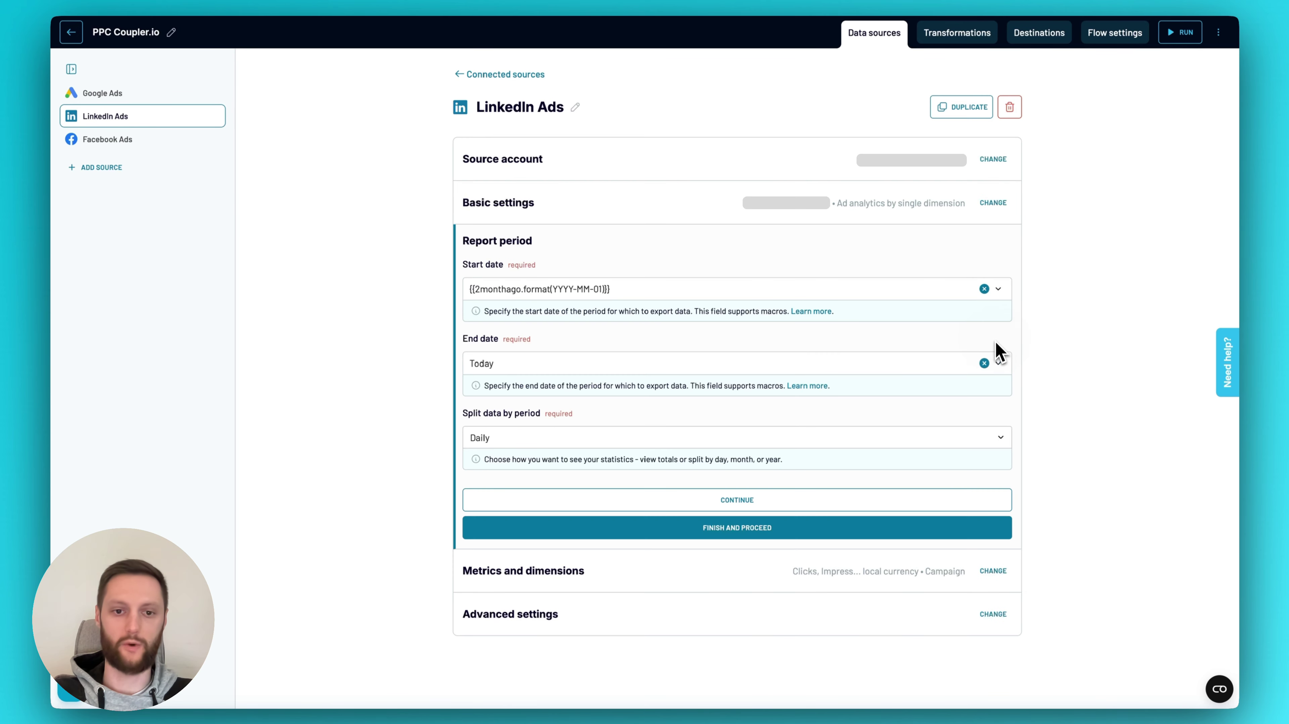
{"action": "left_click", "coordinate": [571, 294]}
{"action": "left_click", "coordinate": [546, 343]}
{"action": "key", "text": "super+v"}
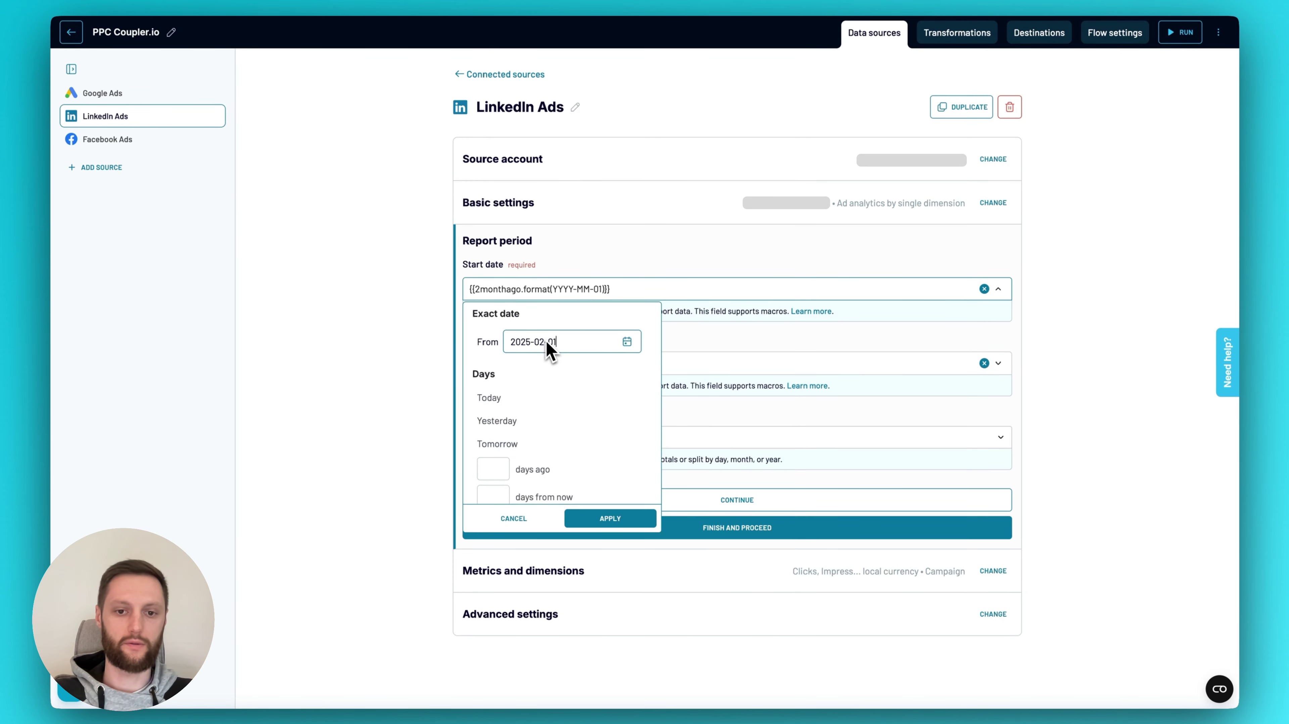
{"action": "left_click", "coordinate": [603, 520]}
- Set the exact start date of the Facebook Ads report period to the copied date, 2025-02-01
{"action": "left_click", "coordinate": [155, 142]}
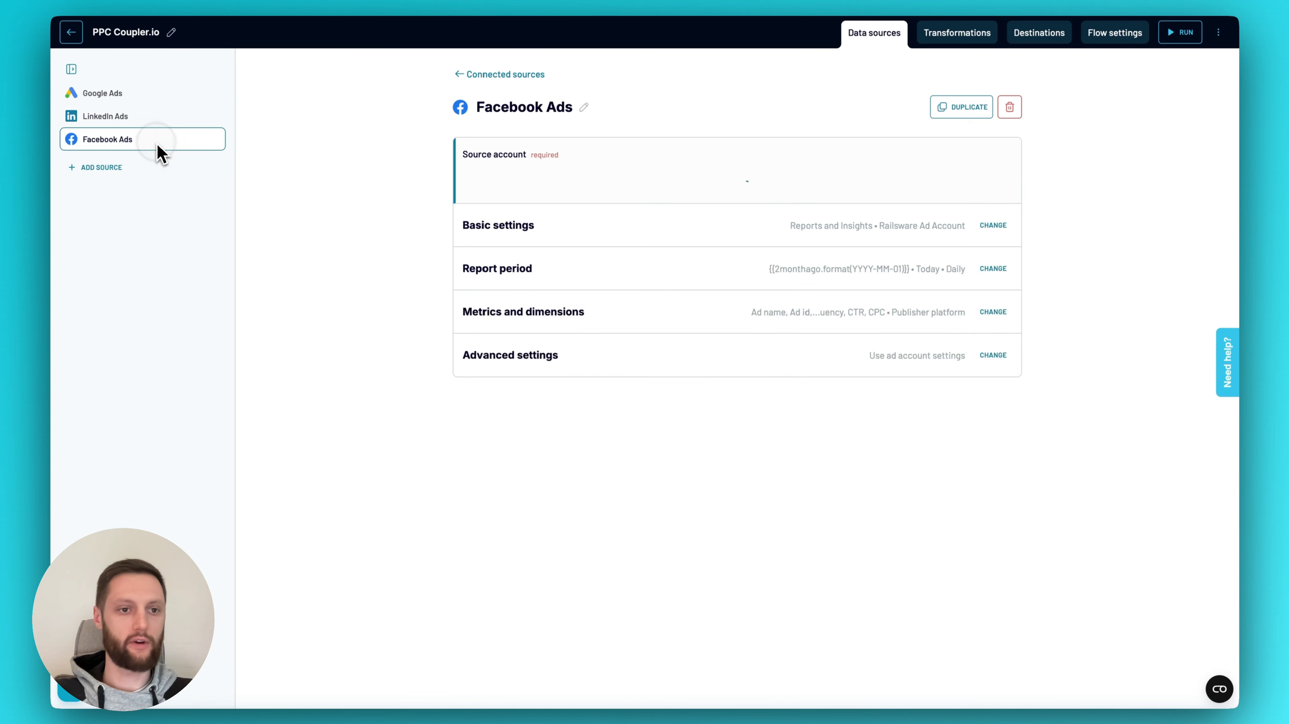
{"action": "left_click", "coordinate": [992, 334]}
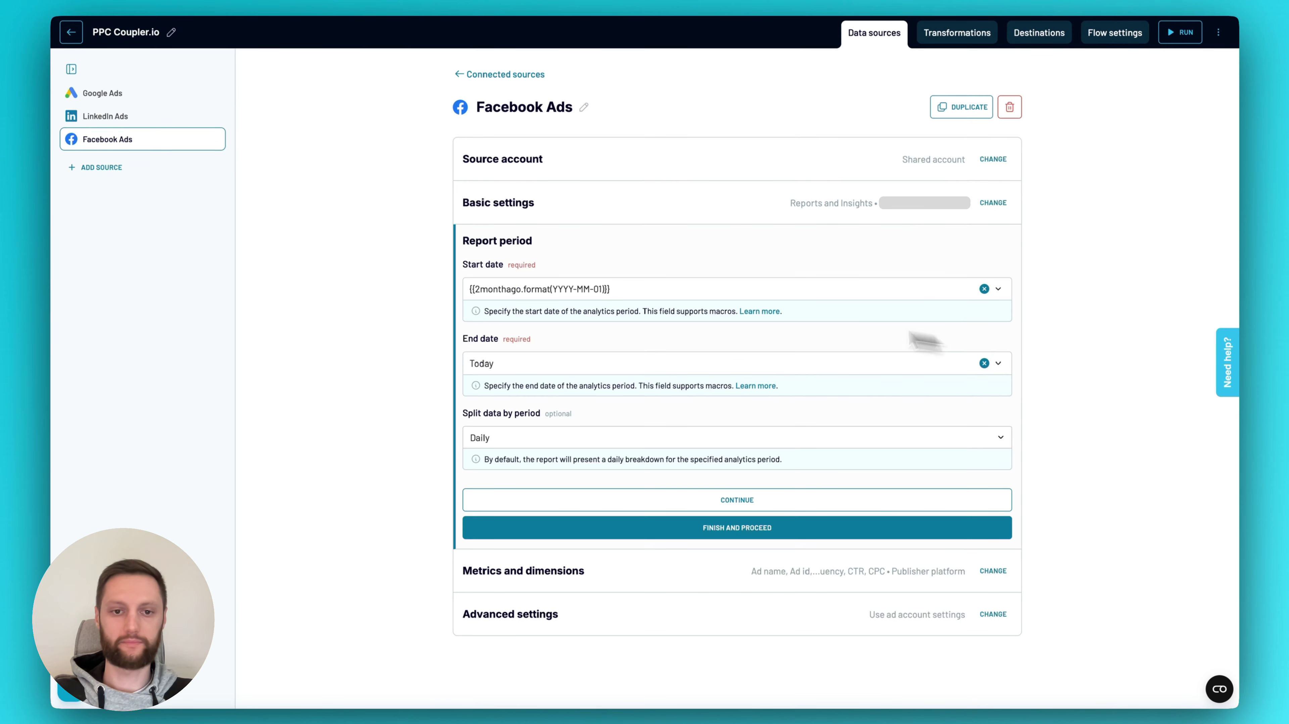
{"action": "left_click", "coordinate": [627, 291]}
{"action": "left_click", "coordinate": [563, 342]}
{"action": "key", "text": "super+v"}
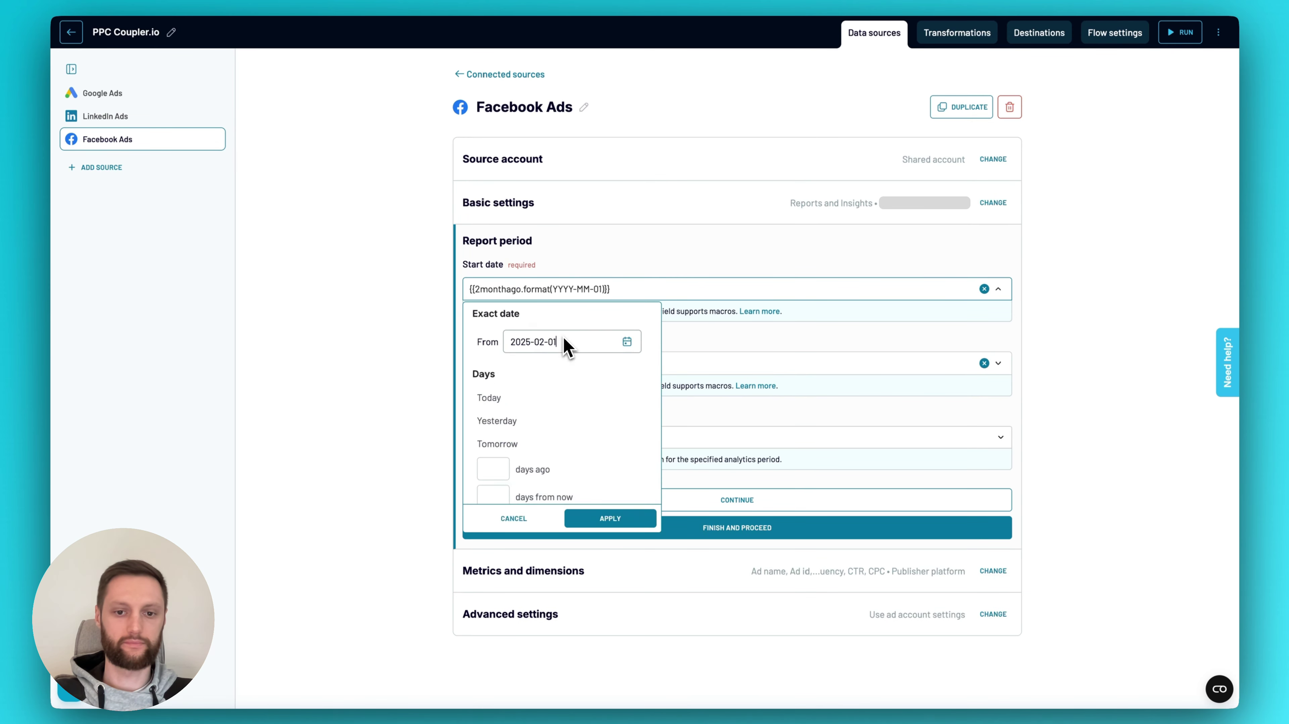
{"action": "left_click", "coordinate": [618, 522]}
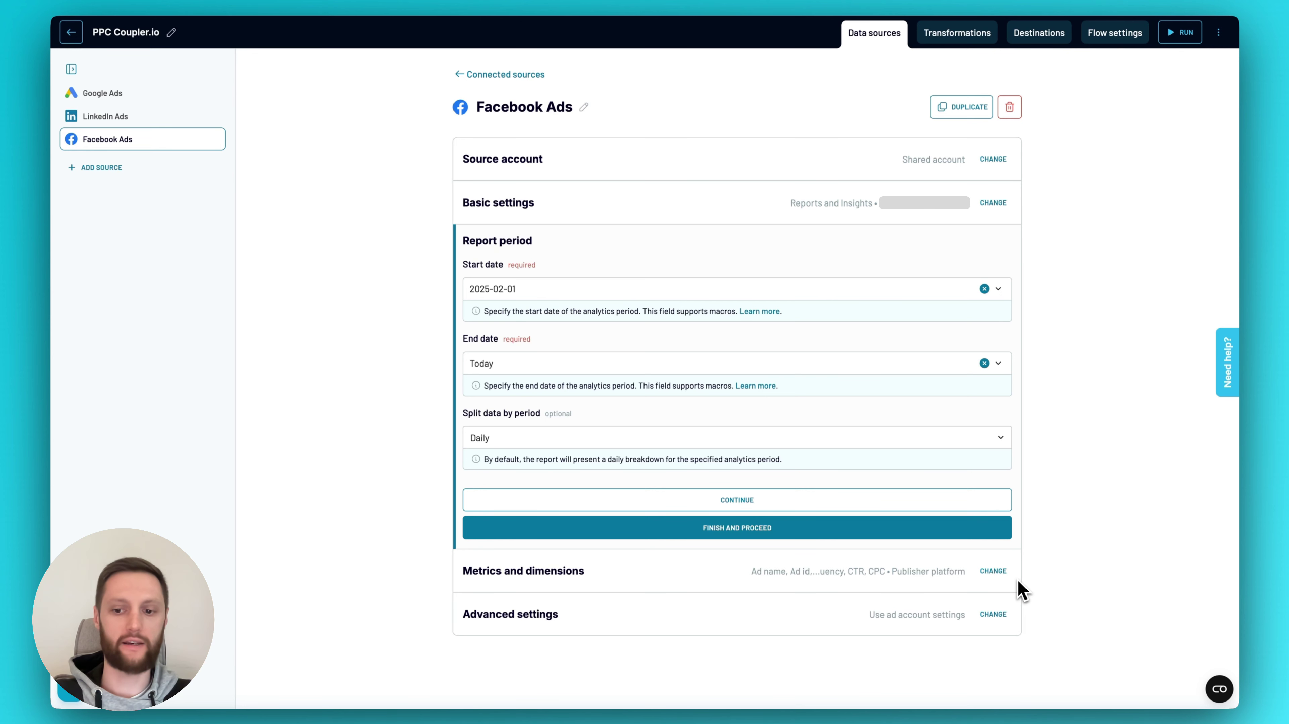
- Add the "Conversions: Completed Registration" metric to the Facebook Ads source's metrics and dimensions
{"action": "left_click", "coordinate": [993, 571]}
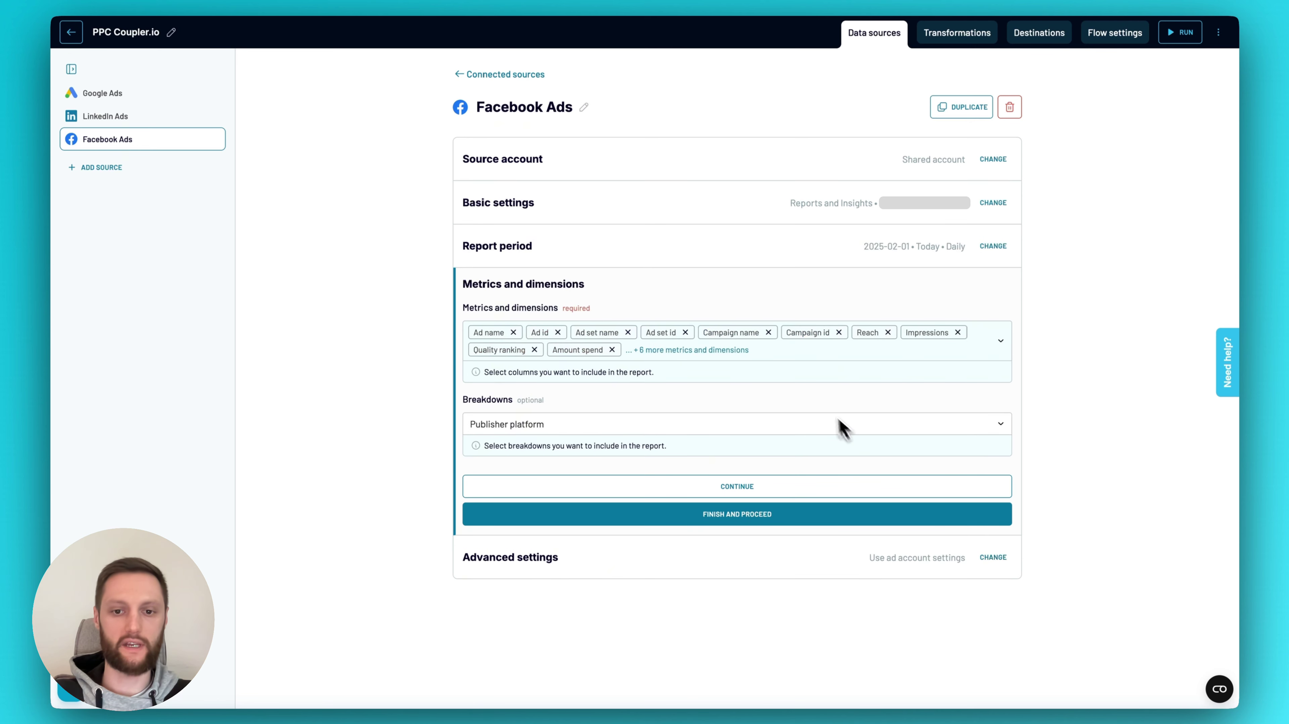
{"action": "left_click", "coordinate": [705, 354]}
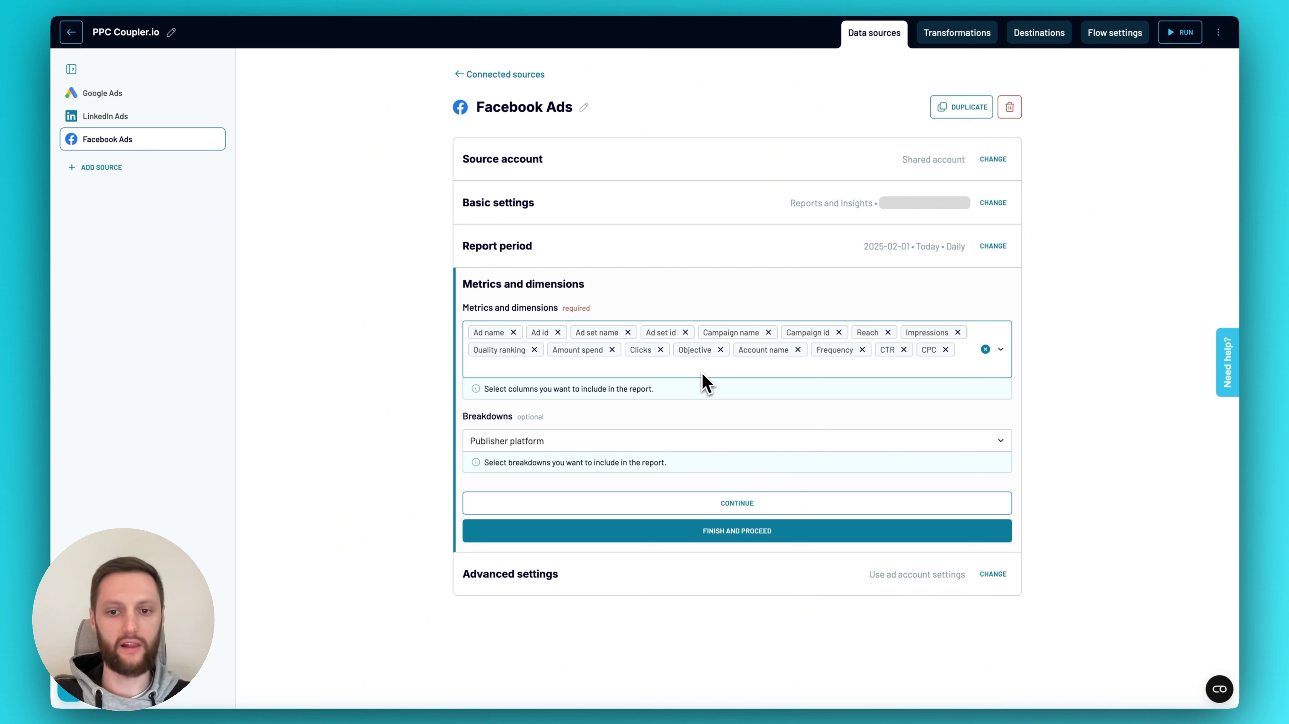
{"action": "type", "text": "c"}
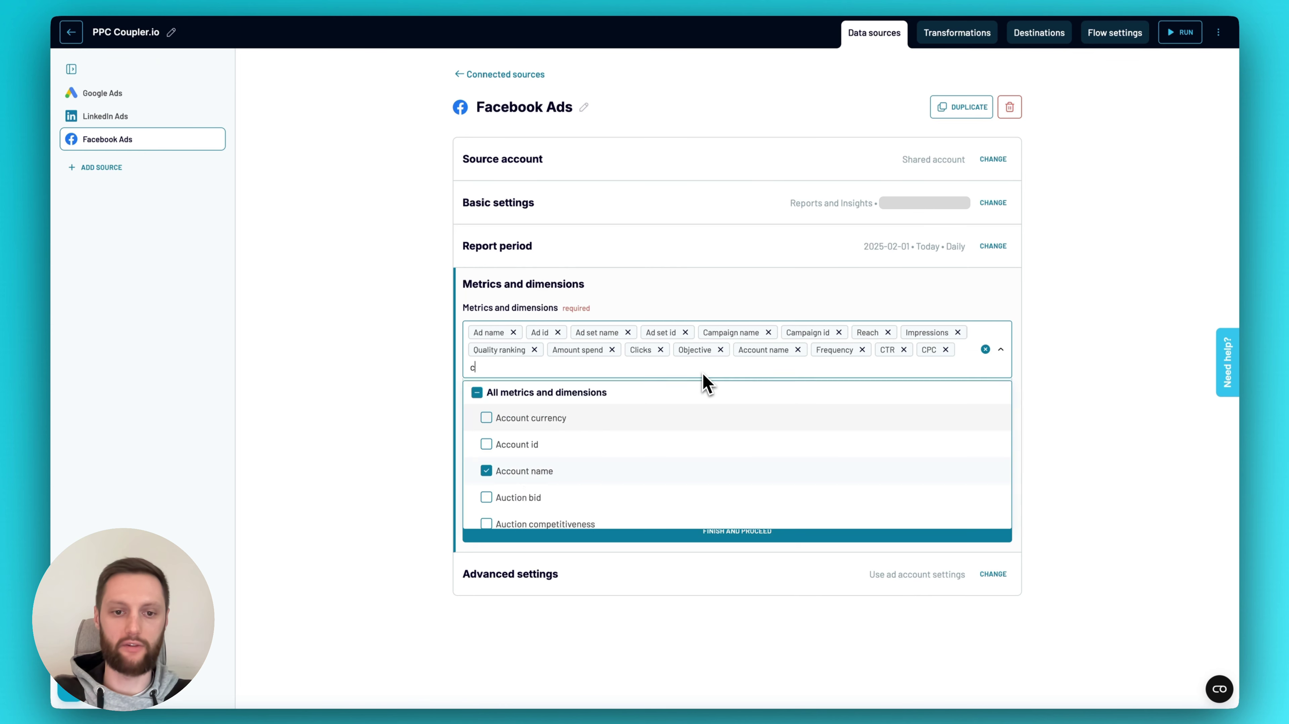
{"action": "type", "text": "onversions"}
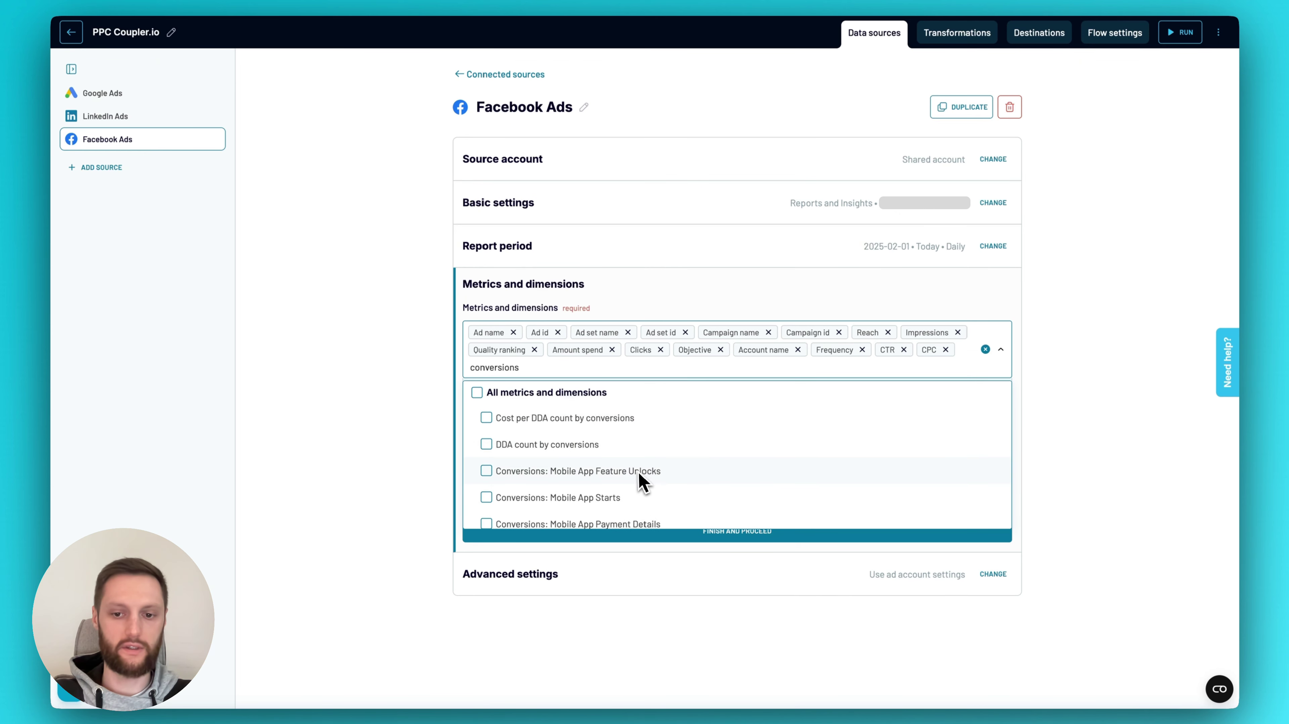
{"action": "scroll", "coordinate": [640, 480], "scroll_direction": "down", "scroll_amount": 3}
{"action": "scroll", "coordinate": [642, 481], "scroll_direction": "down", "scroll_amount": 10}
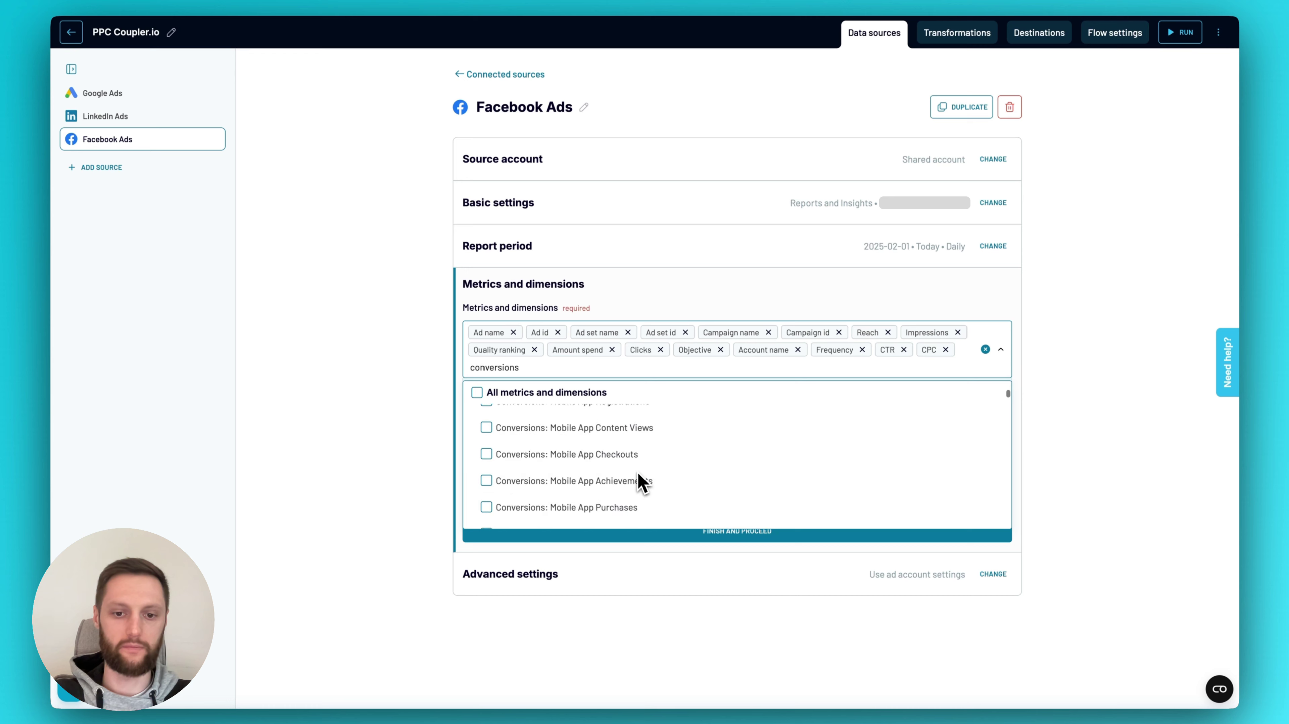
{"action": "scroll", "coordinate": [642, 483], "scroll_direction": "down", "scroll_amount": 10}
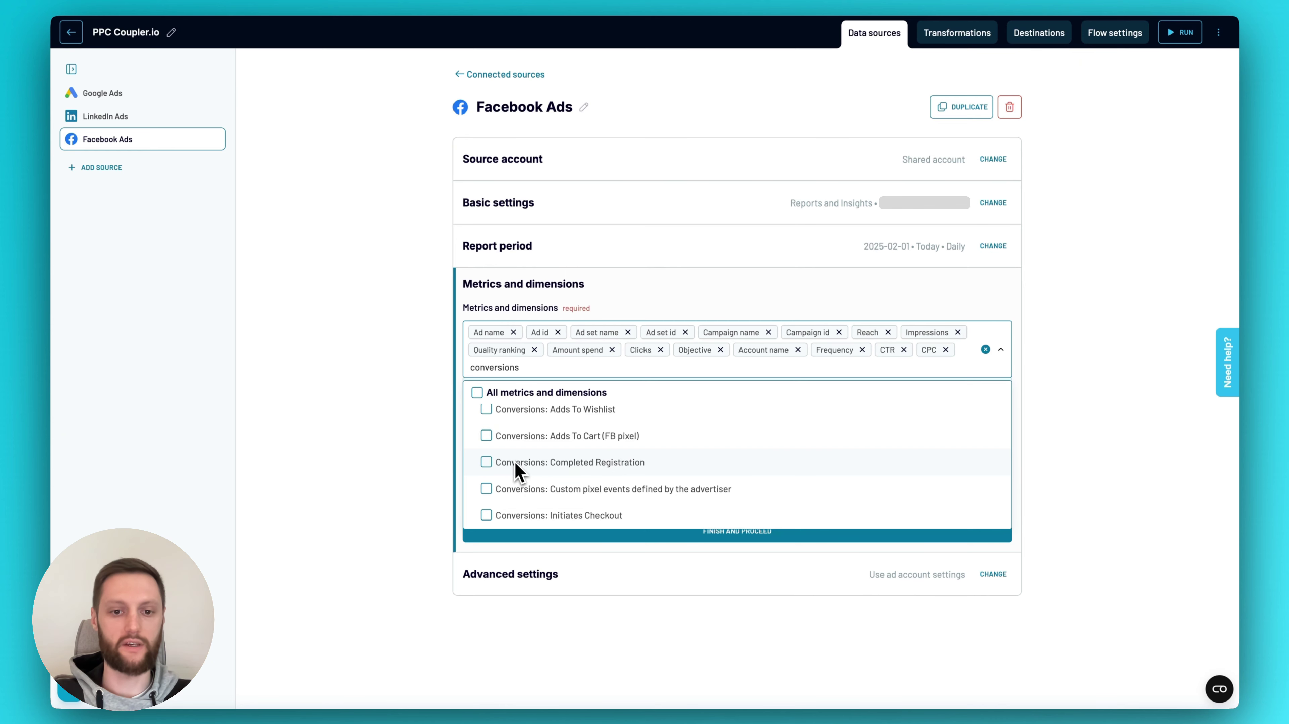
{"action": "left_click", "coordinate": [504, 463]}
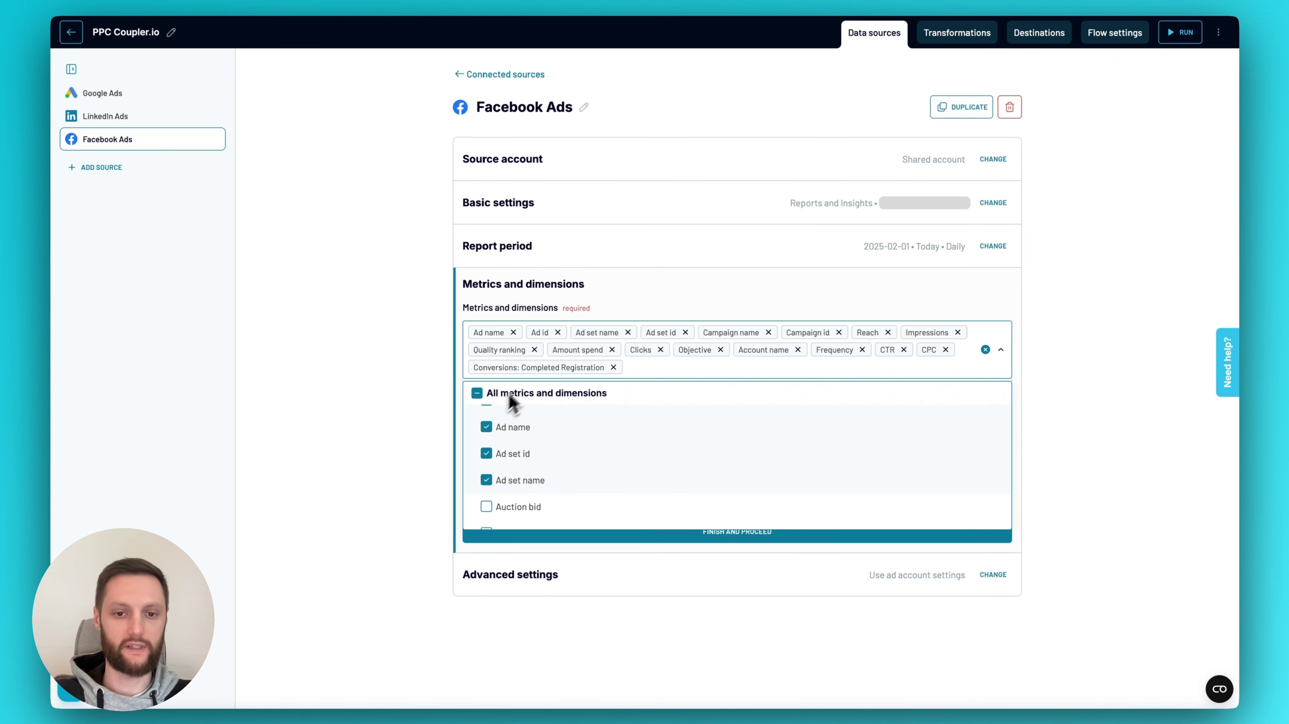
{"action": "left_click", "coordinate": [407, 399]}
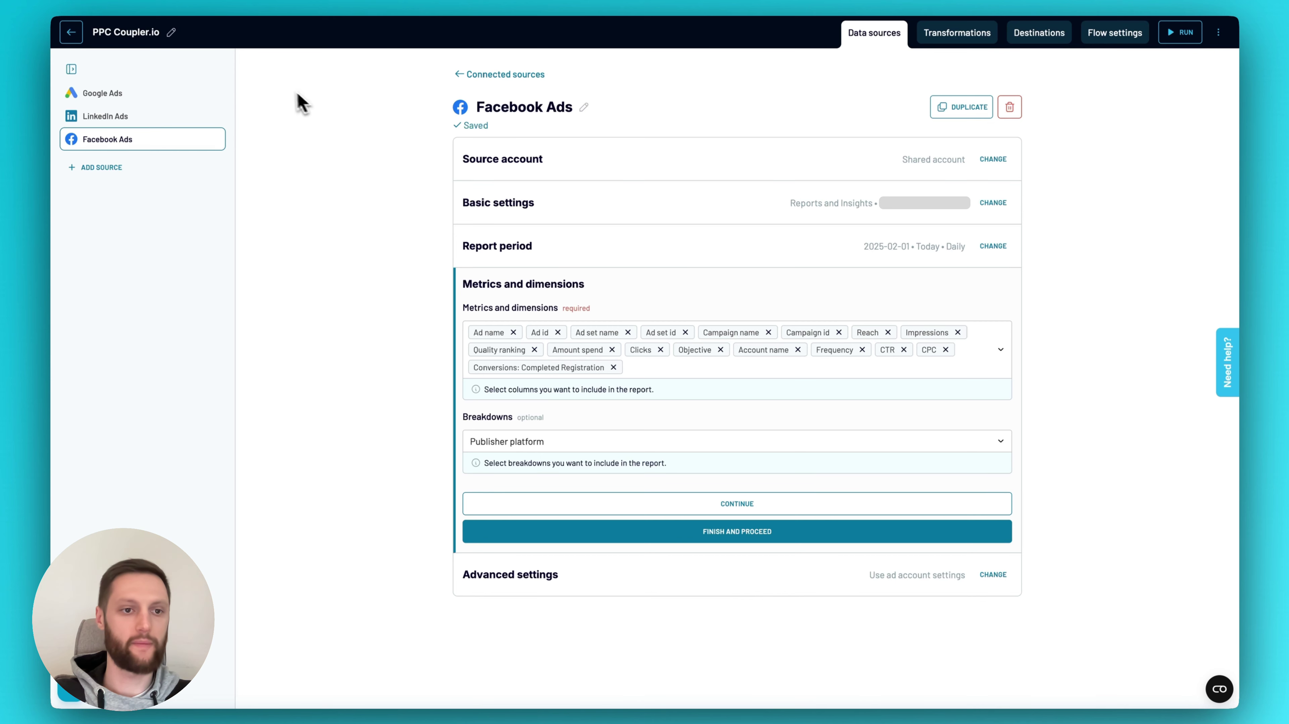
- Add the "Conversion value in local currency" metric to the LinkedIn Ads source's metrics
{"action": "left_click", "coordinate": [158, 122]}
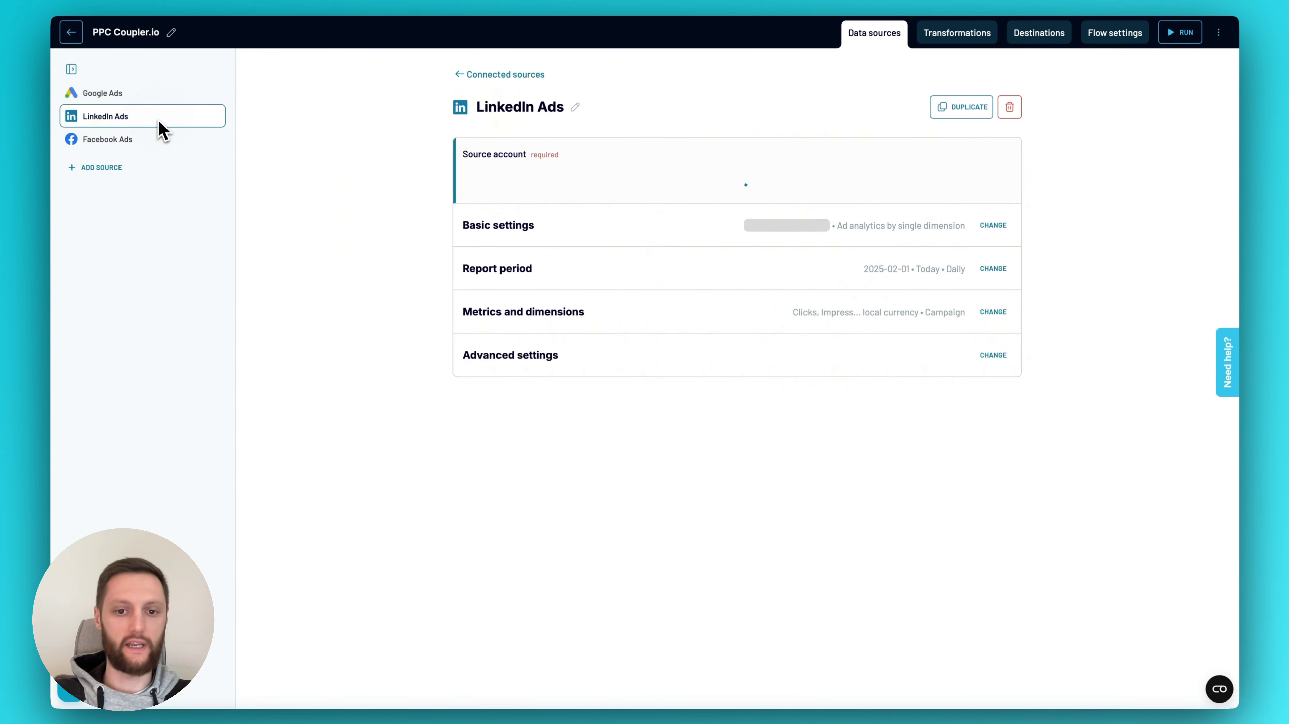
{"action": "left_click", "coordinate": [993, 378]}
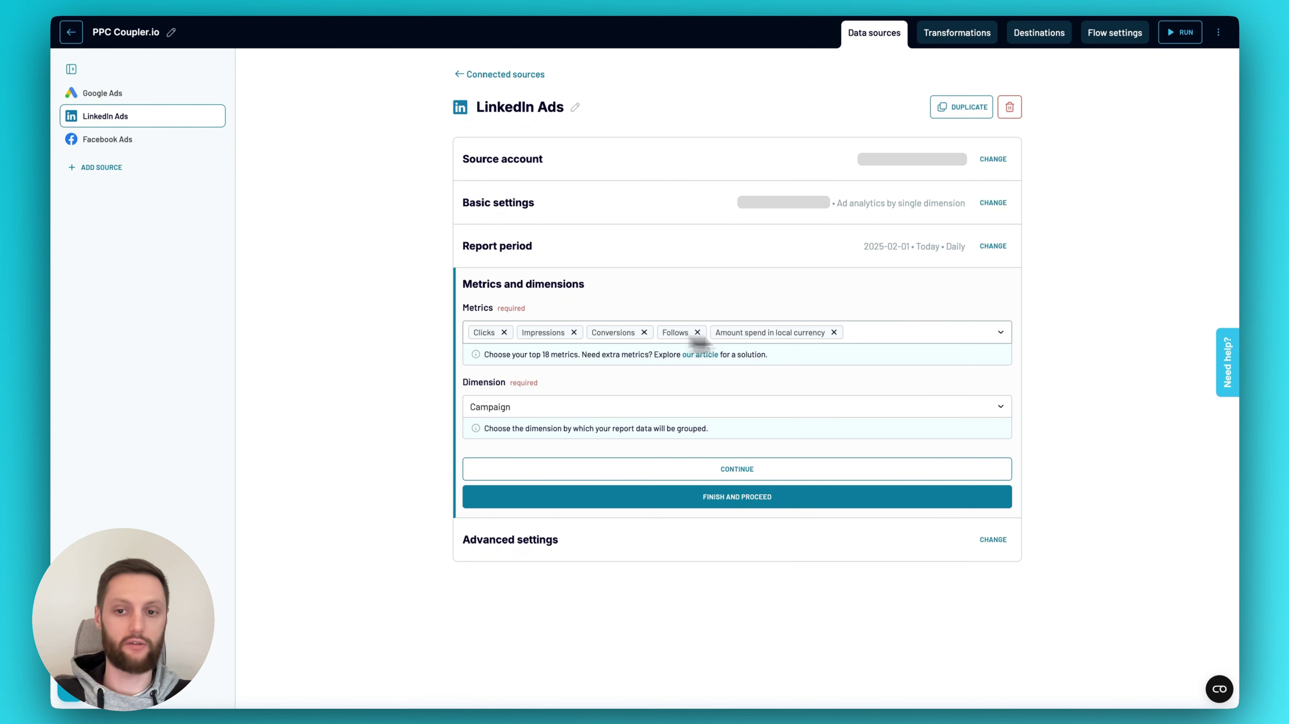
{"action": "left_click", "coordinate": [882, 339]}
{"action": "type", "text": "valu"}
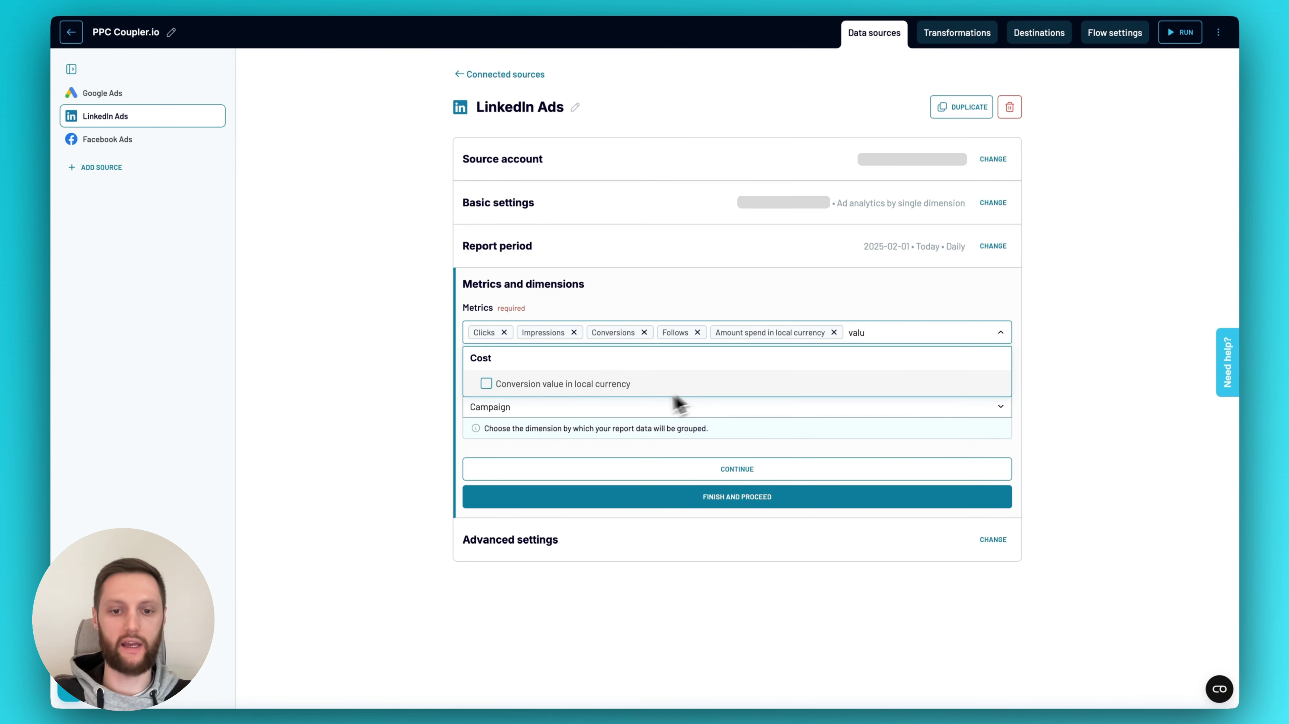
{"action": "left_click", "coordinate": [551, 387]}
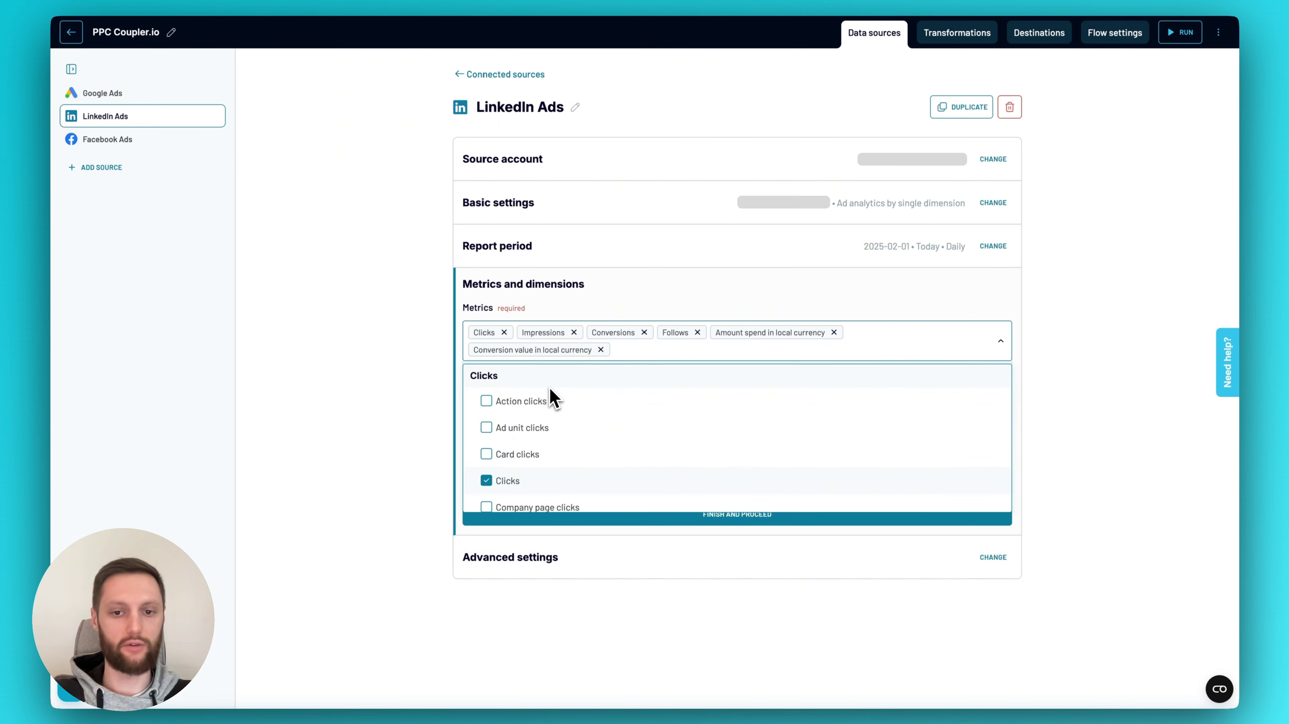
{"action": "left_click", "coordinate": [428, 401]}
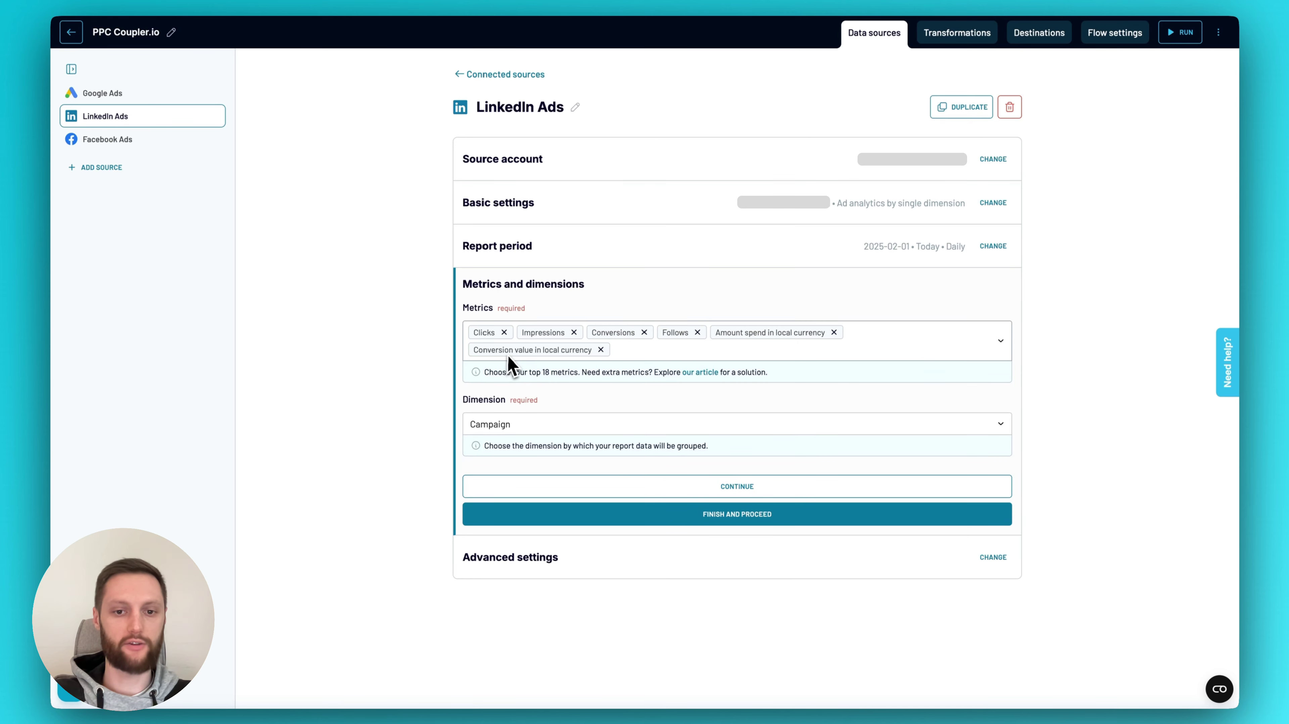
- Check the basic settings of the Google Ads source, including its report type, and go to the data transformations
{"action": "left_click", "coordinate": [131, 96]}
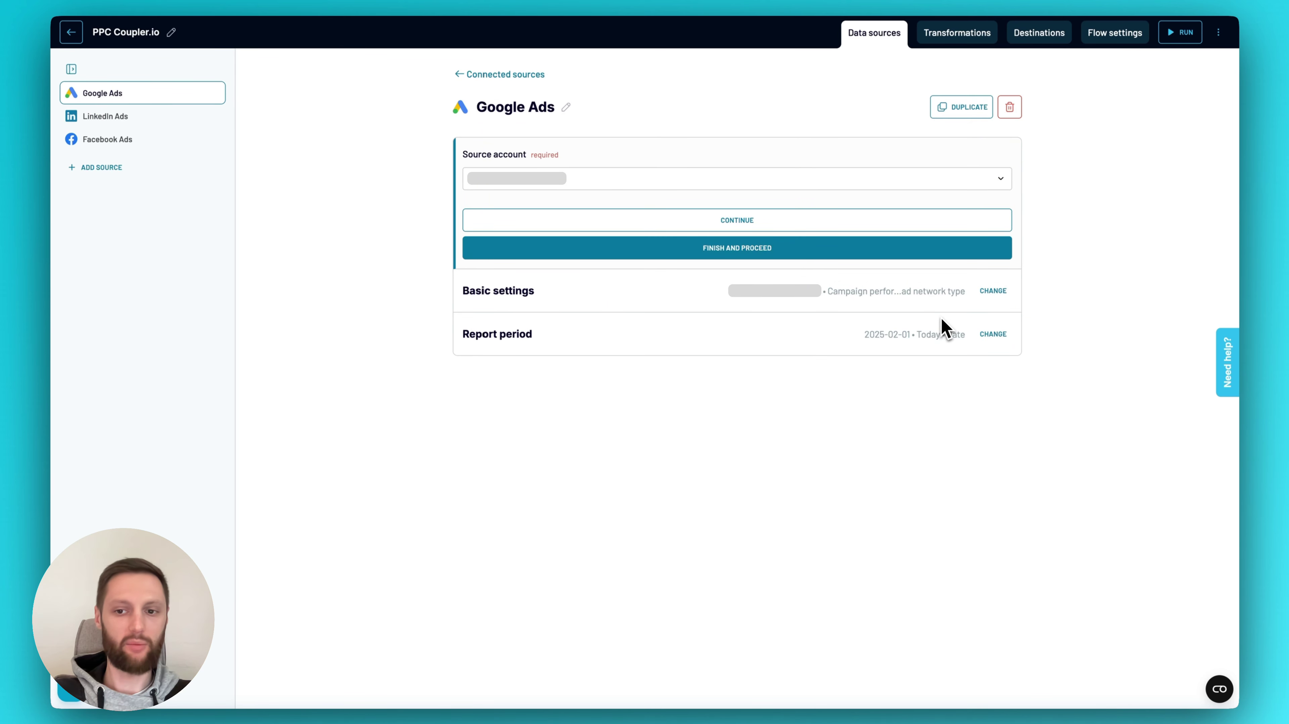
{"action": "left_click", "coordinate": [993, 292]}
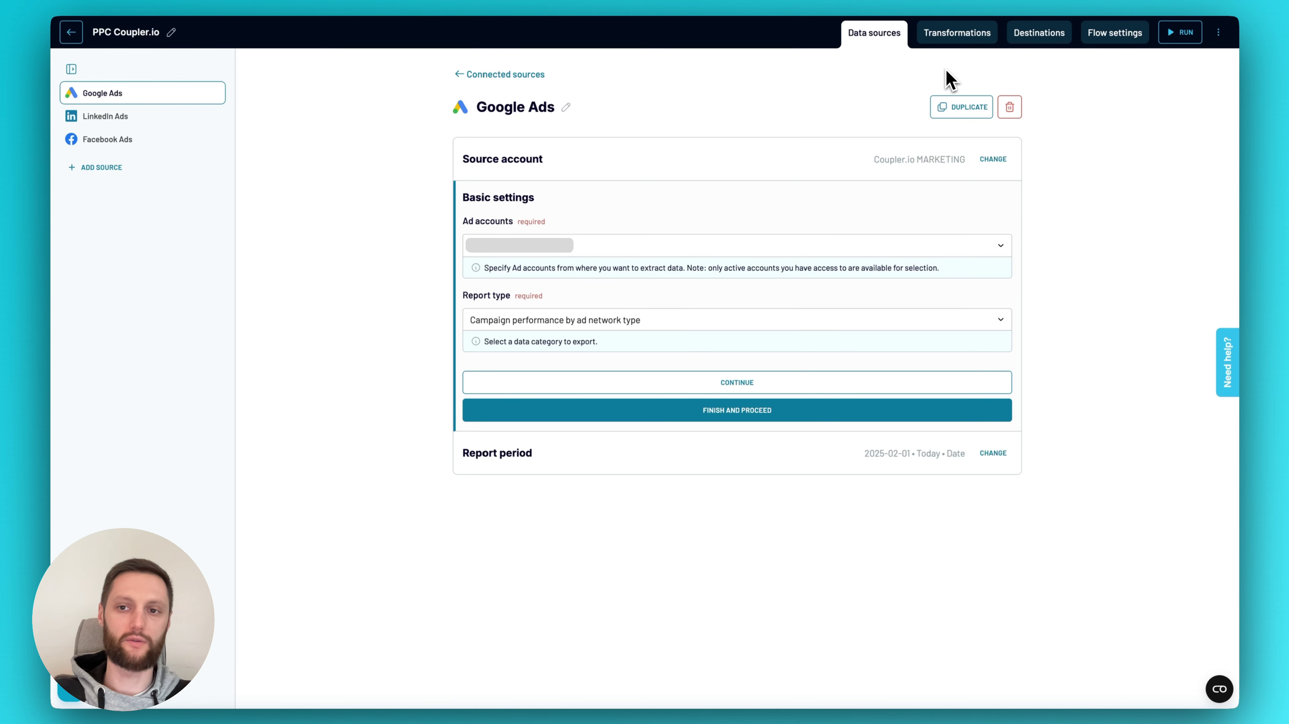
{"action": "left_click", "coordinate": [950, 38]}
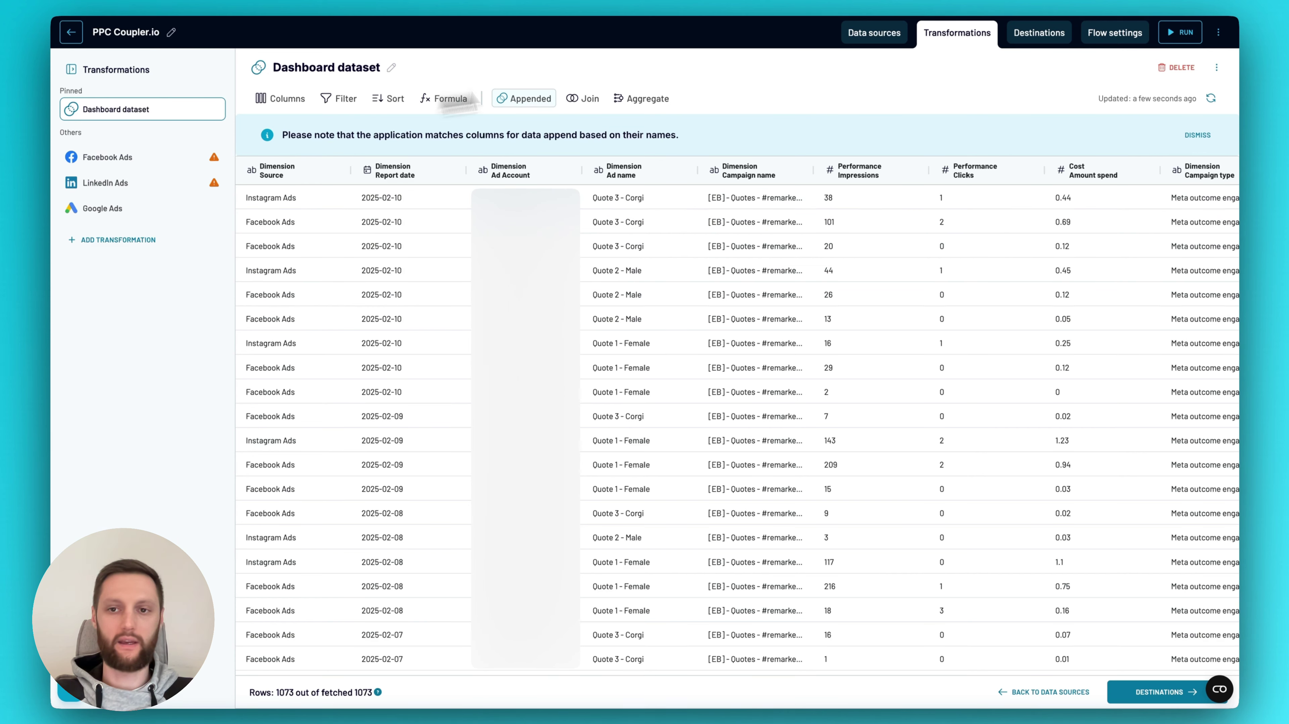
- Review the new Completed Registration conversion columns of the Facebook Ads data and apply the new data shape
{"action": "left_click", "coordinate": [160, 161]}
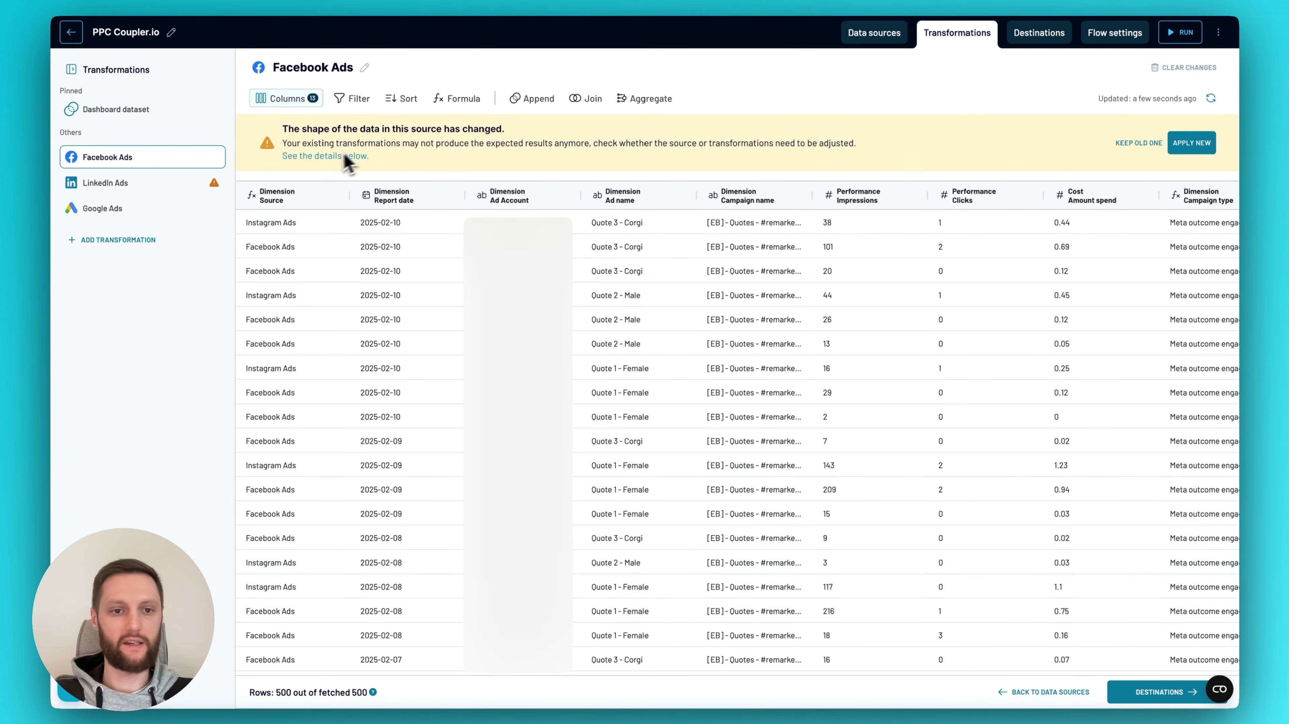
{"action": "left_click", "coordinate": [328, 156]}
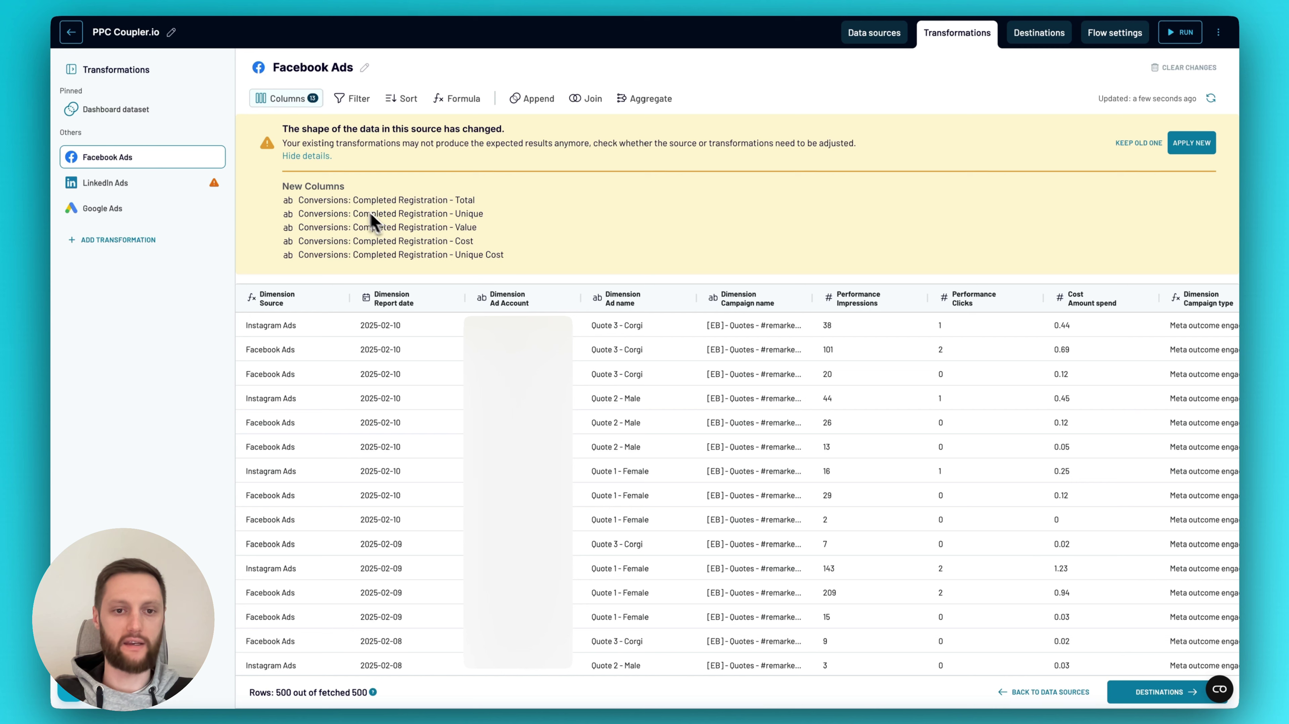
{"action": "left_click_drag", "start_coordinate": [350, 198], "coordinate": [451, 201]}
{"action": "left_click", "coordinate": [447, 202]}
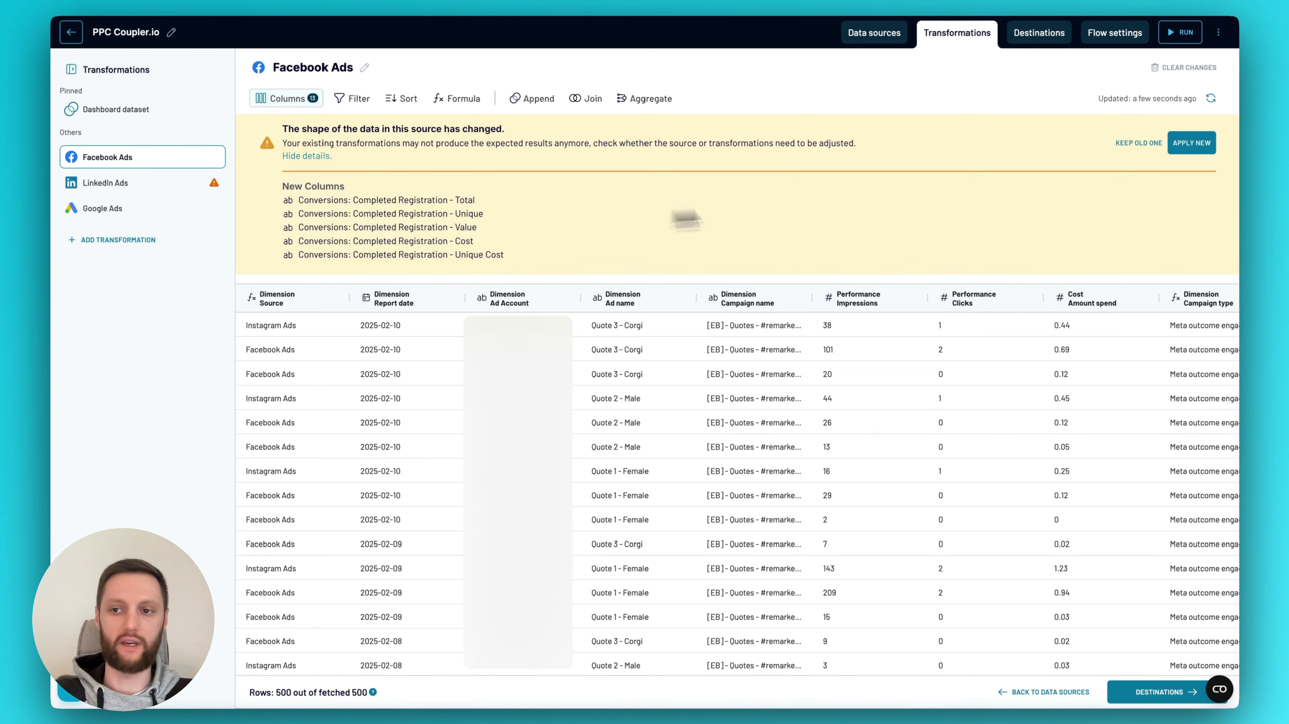
{"action": "left_click", "coordinate": [1191, 148]}
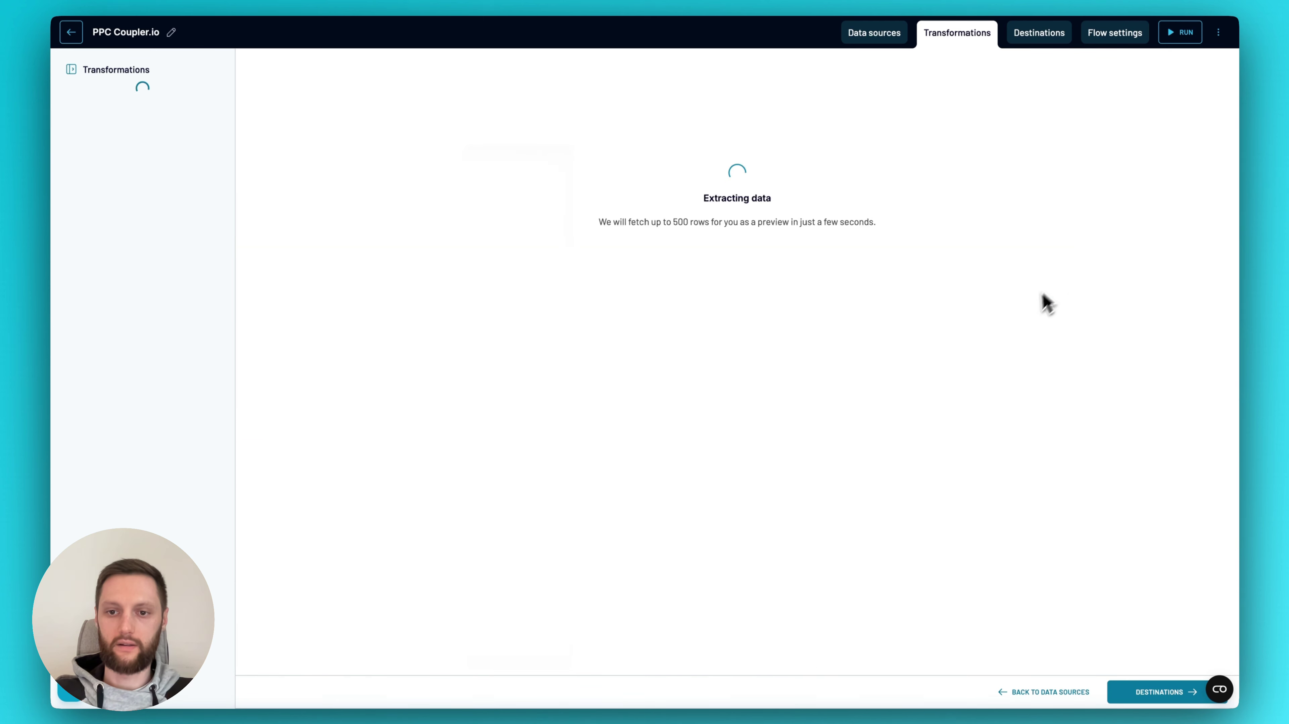
- Widen the Completed Registration Total and Value columns of the Facebook Ads data so their full names fit
{"action": "scroll", "coordinate": [1012, 297], "scroll_direction": "right", "scroll_amount": 10}
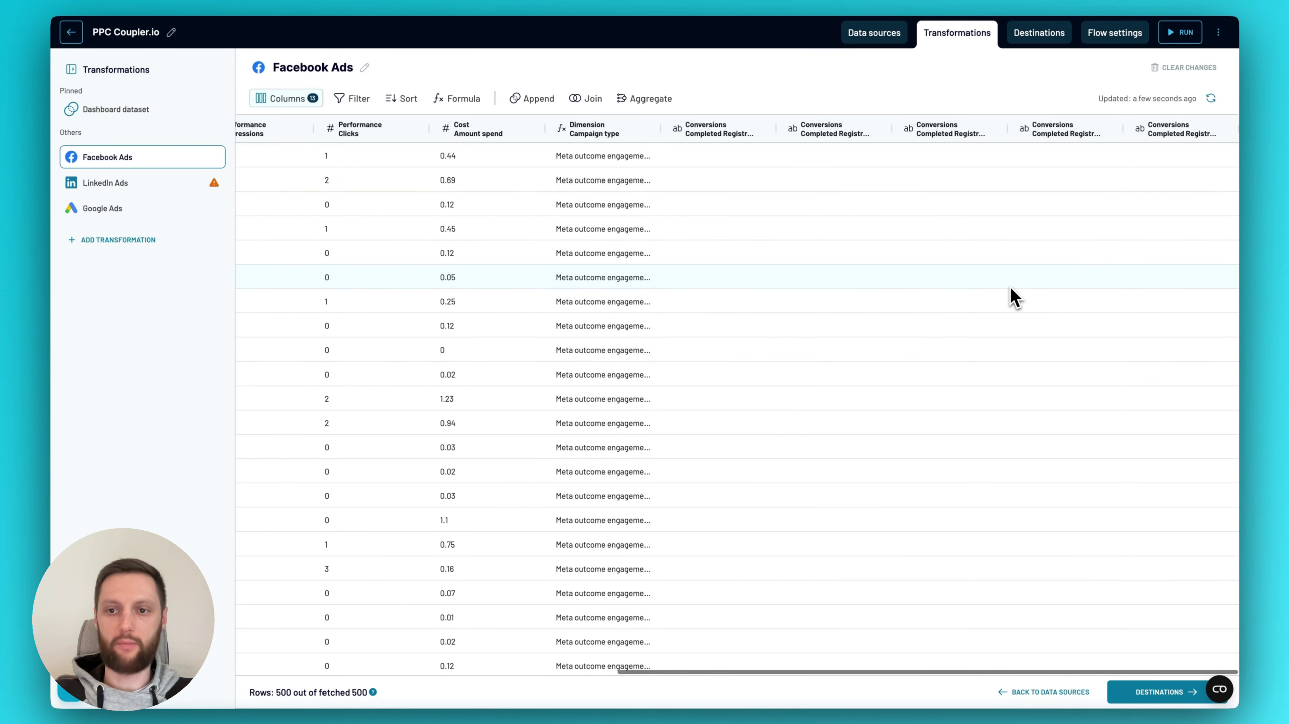
{"action": "left_click_drag", "start_coordinate": [778, 138], "coordinate": [814, 133]}
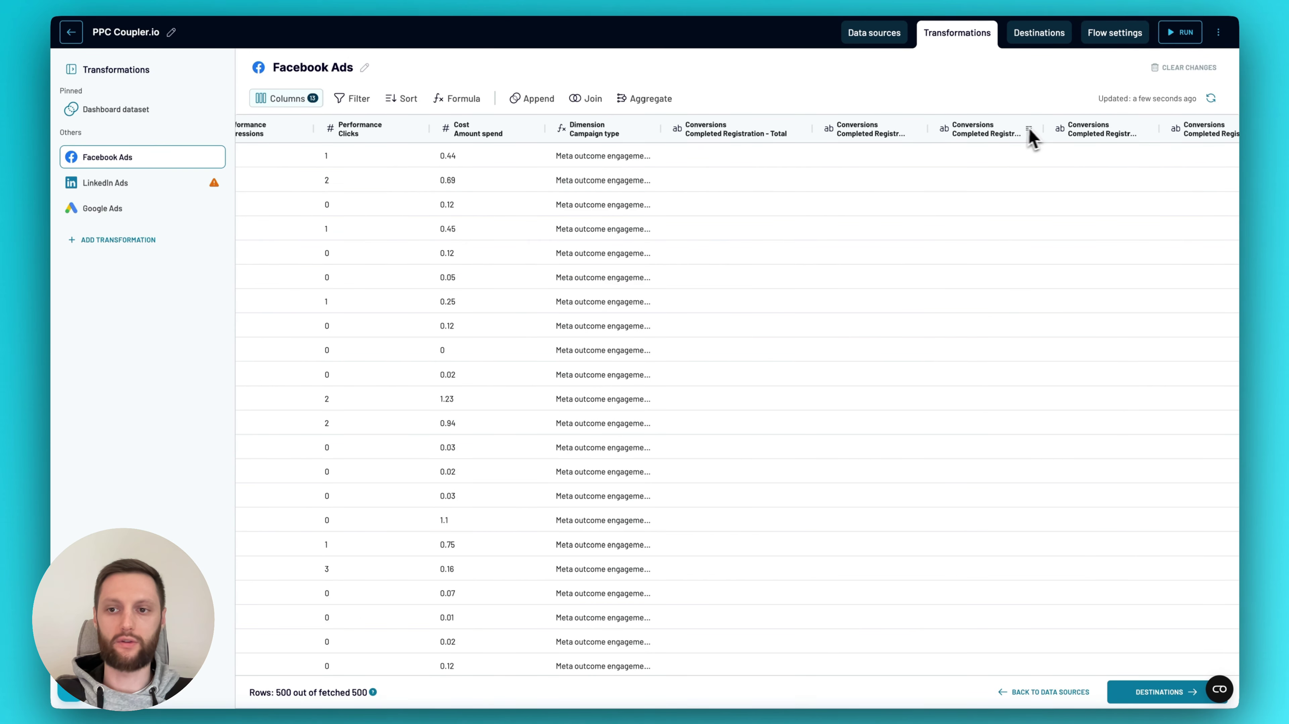
{"action": "left_click_drag", "start_coordinate": [1044, 133], "coordinate": [1082, 133]}
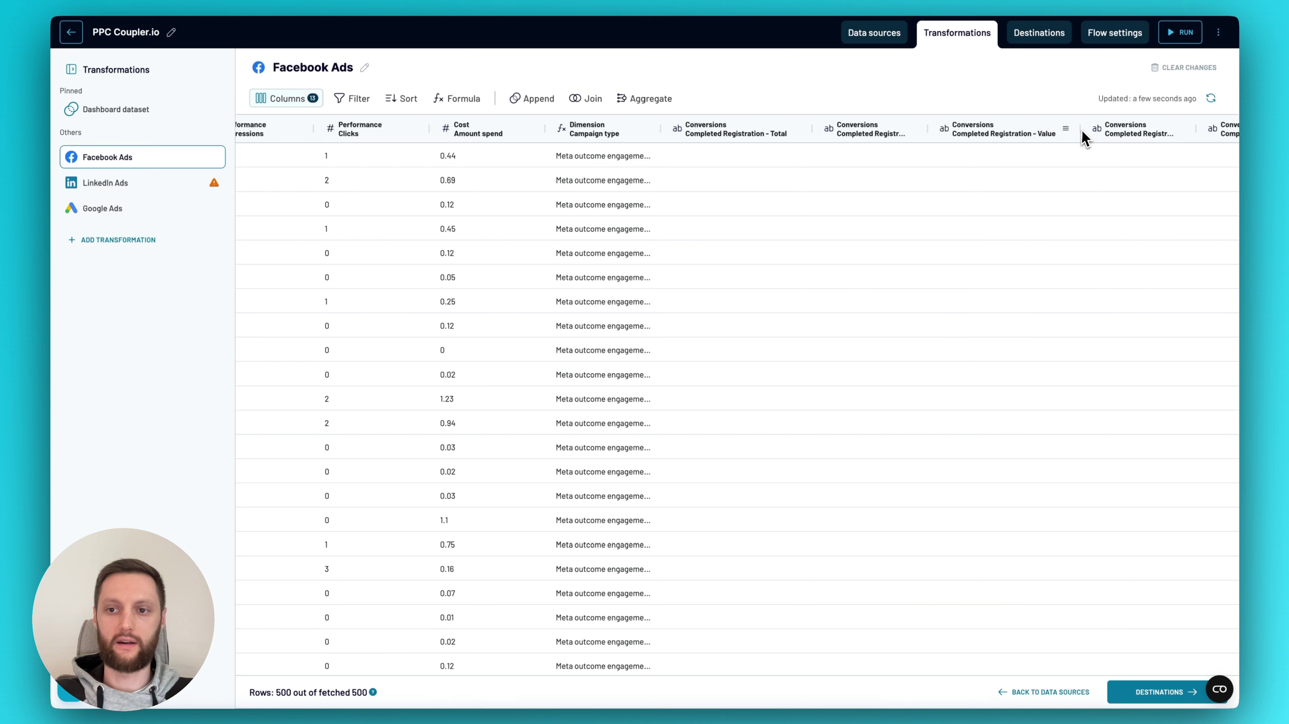
- Hide the Completed Registration Unique, Cost and Unique Cost columns in the Facebook Ads data
{"action": "left_click", "coordinate": [918, 131]}
{"action": "left_click", "coordinate": [922, 156]}
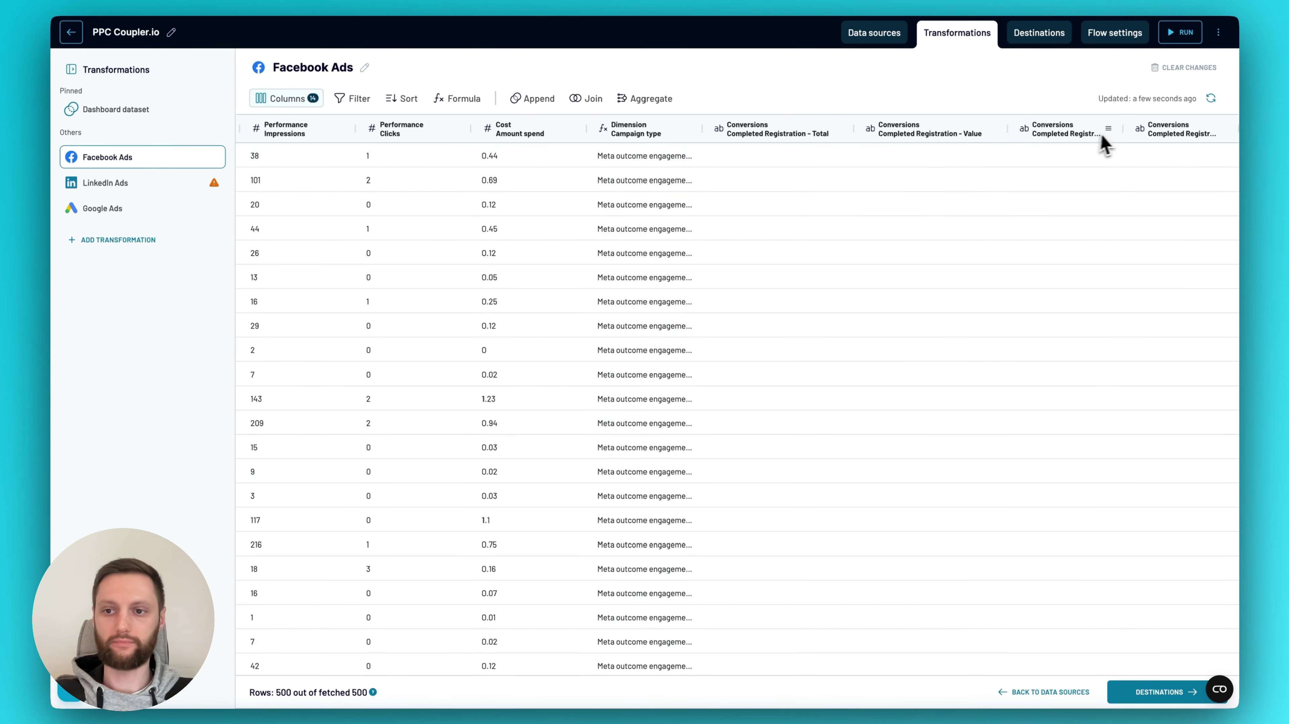
{"action": "left_click", "coordinate": [1110, 131]}
{"action": "left_click", "coordinate": [1117, 154]}
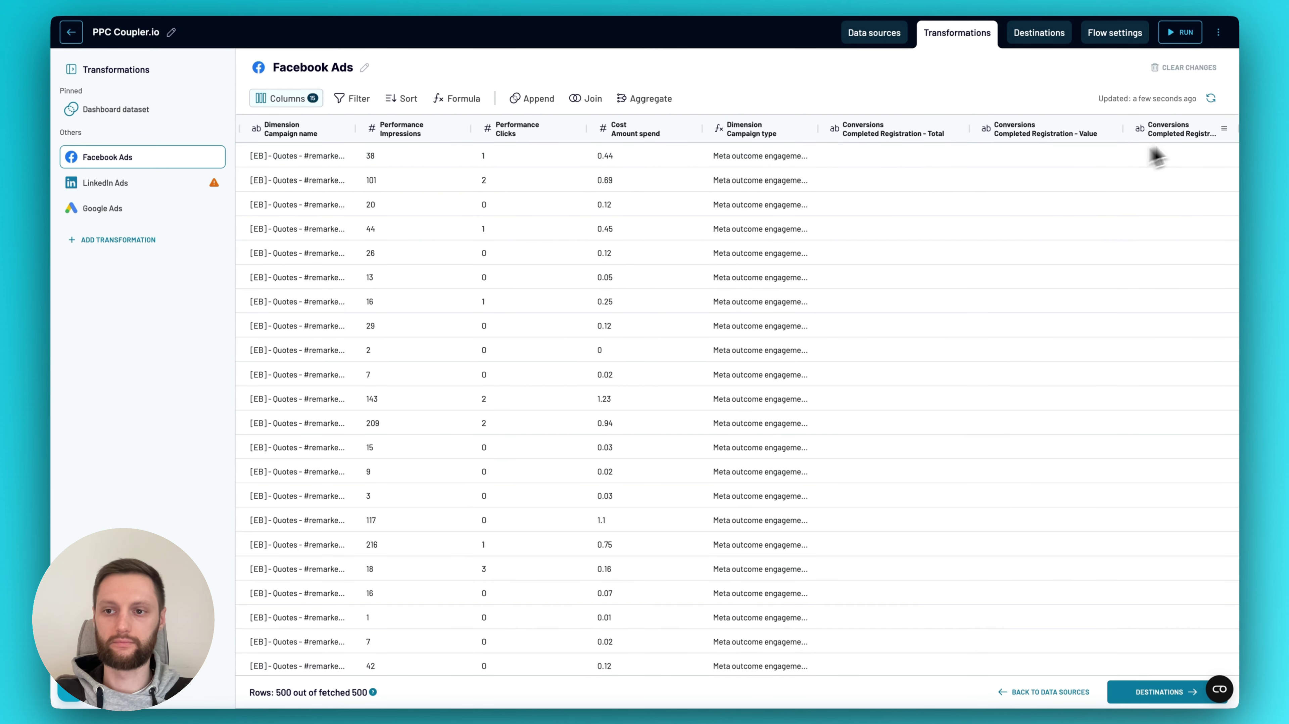
{"action": "left_click", "coordinate": [1227, 130]}
{"action": "left_click", "coordinate": [1207, 158]}
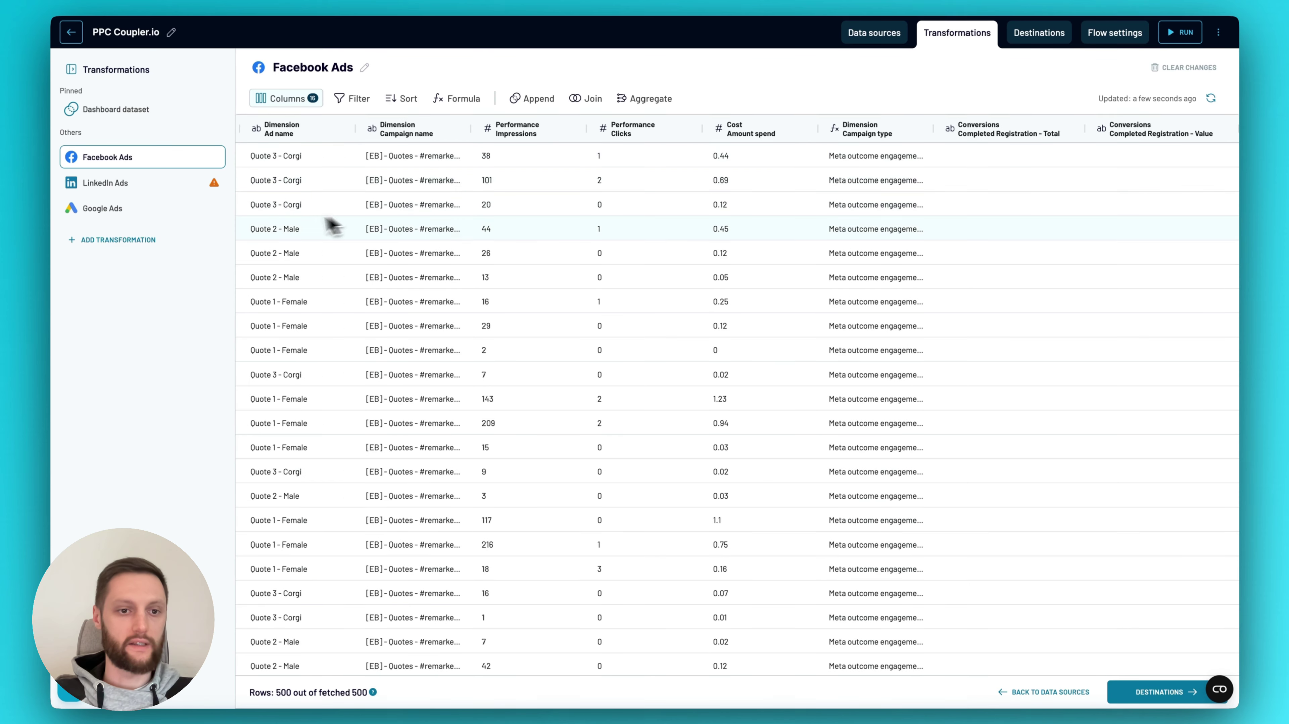
- Review the new "Conversion value in local currency" column of the LinkedIn Ads data and apply the new data shape
{"action": "left_click", "coordinate": [178, 187]}
{"action": "left_click", "coordinate": [328, 157]}
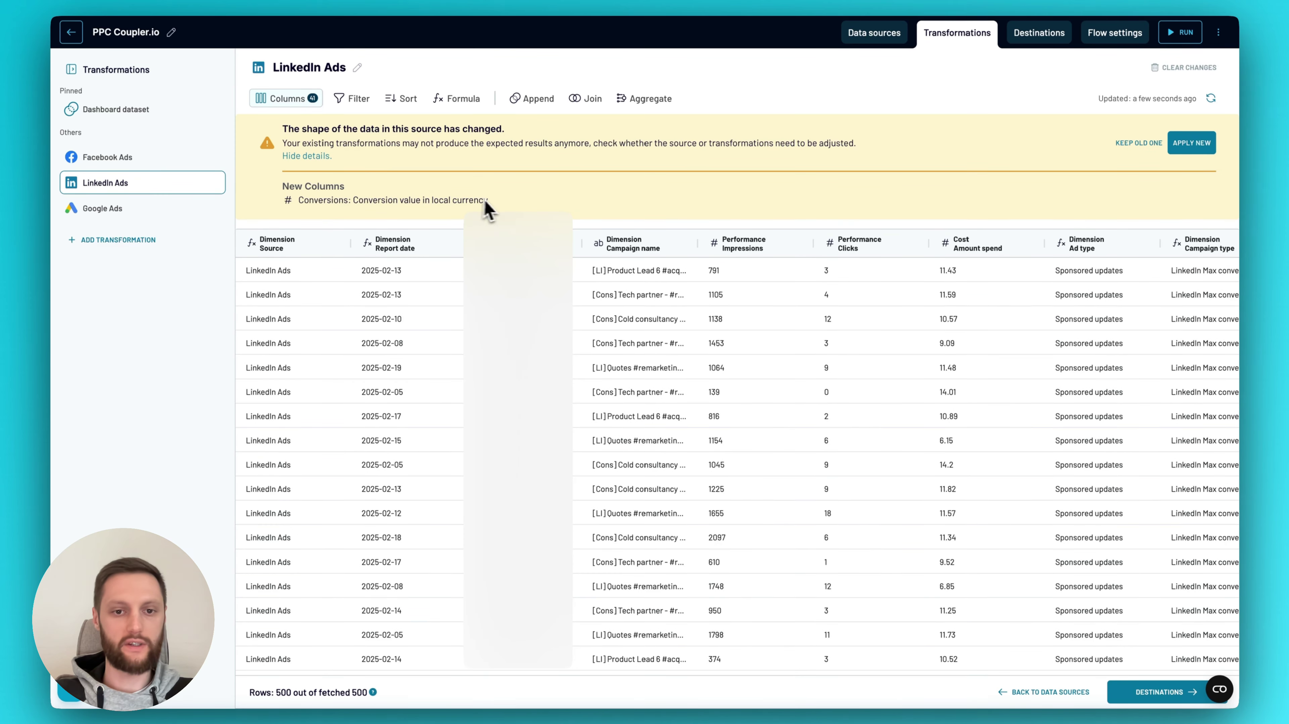
{"action": "left_click_drag", "start_coordinate": [484, 207], "coordinate": [395, 203]}
{"action": "left_click", "coordinate": [394, 203]}
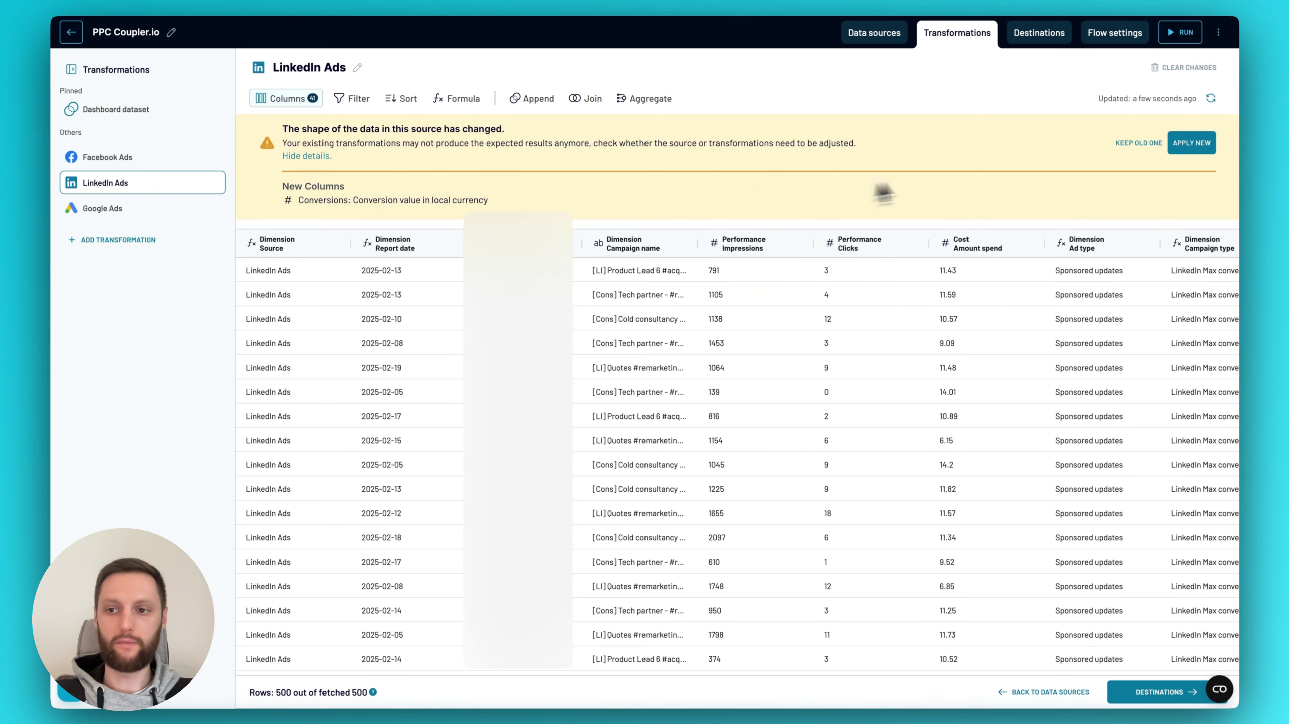
{"action": "left_click", "coordinate": [1192, 144]}
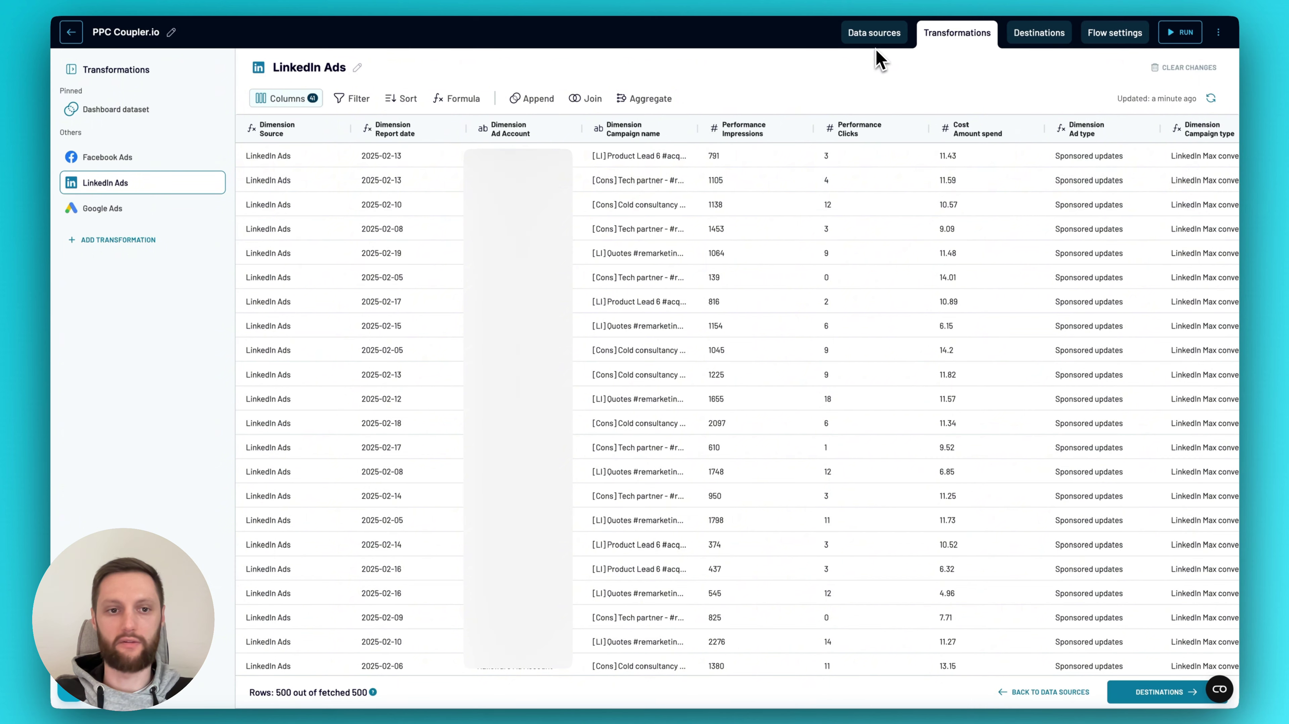
- Find the conversion columns of the LinkedIn Ads data with "conver" and show the externalWebsiteConversions column
{"action": "left_click", "coordinate": [294, 99]}
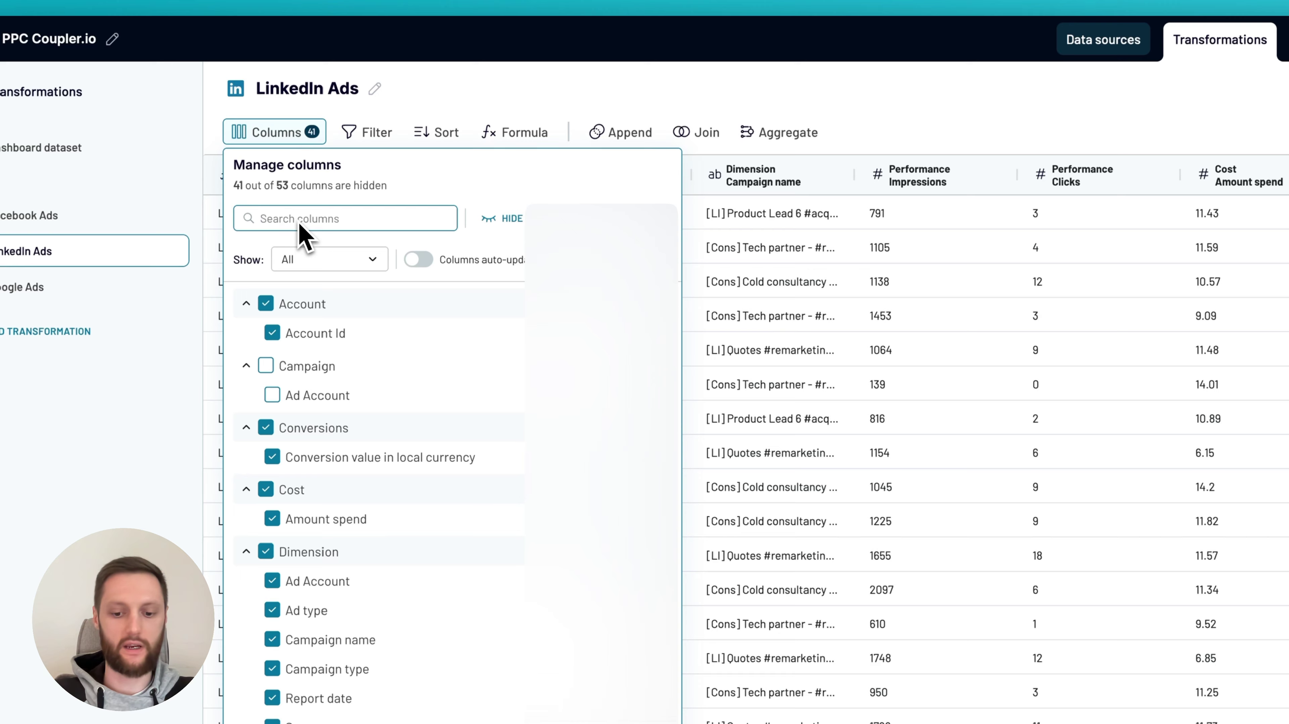
{"action": "type", "text": "conver"}
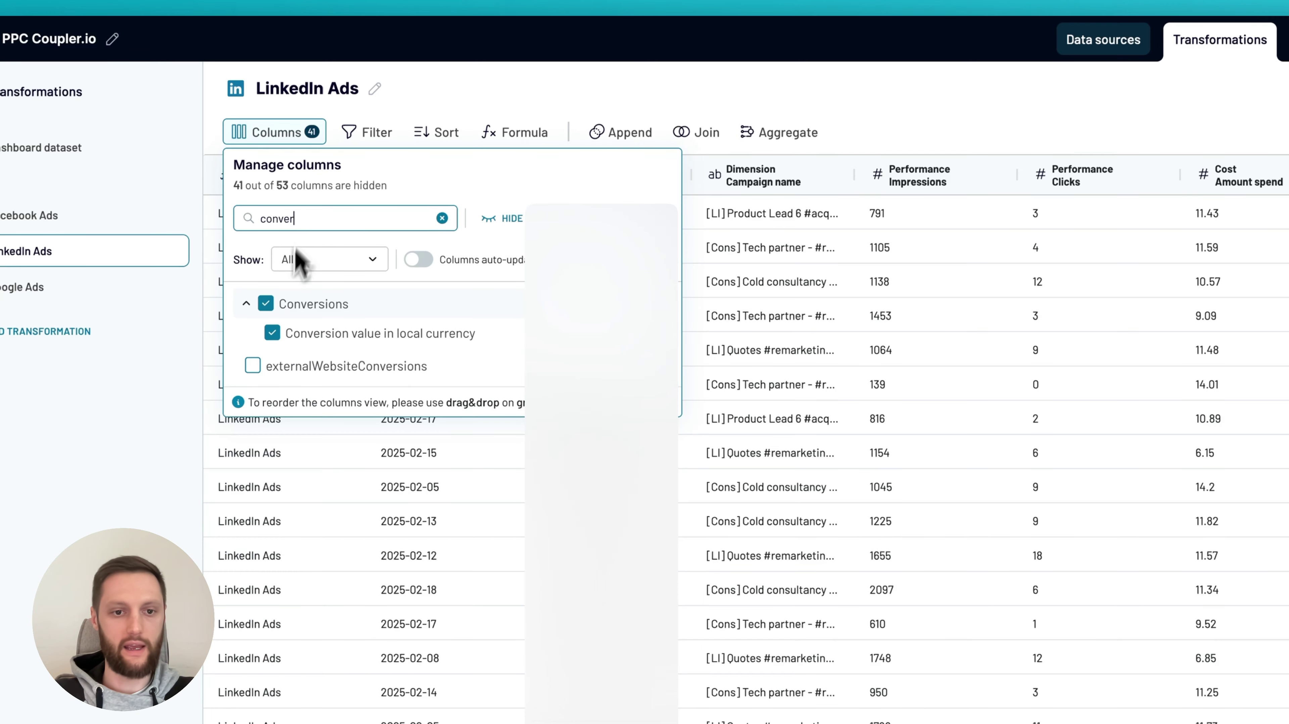
{"action": "left_click", "coordinate": [252, 365]}
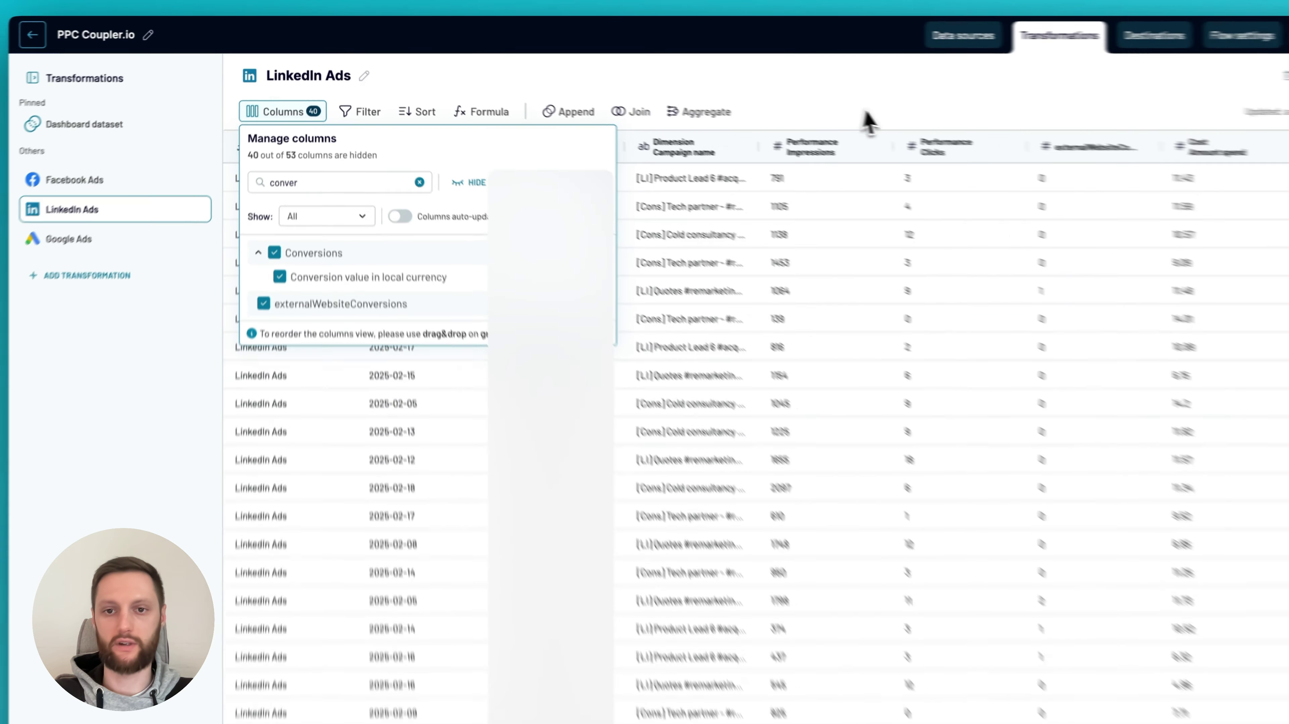
{"action": "left_click", "coordinate": [1037, 128]}
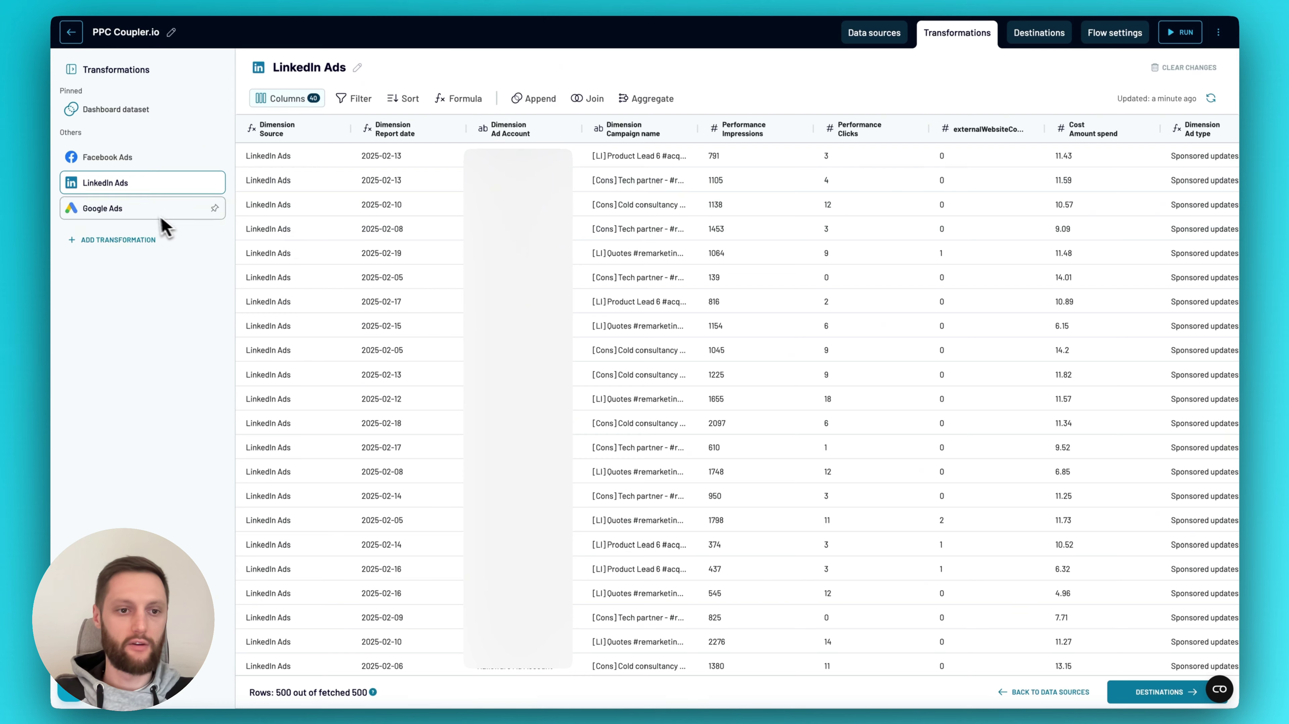
- Find the conversion columns of the Google Ads data with "conver" and show the Conversions and conversions_value columns
{"action": "left_click", "coordinate": [148, 218]}
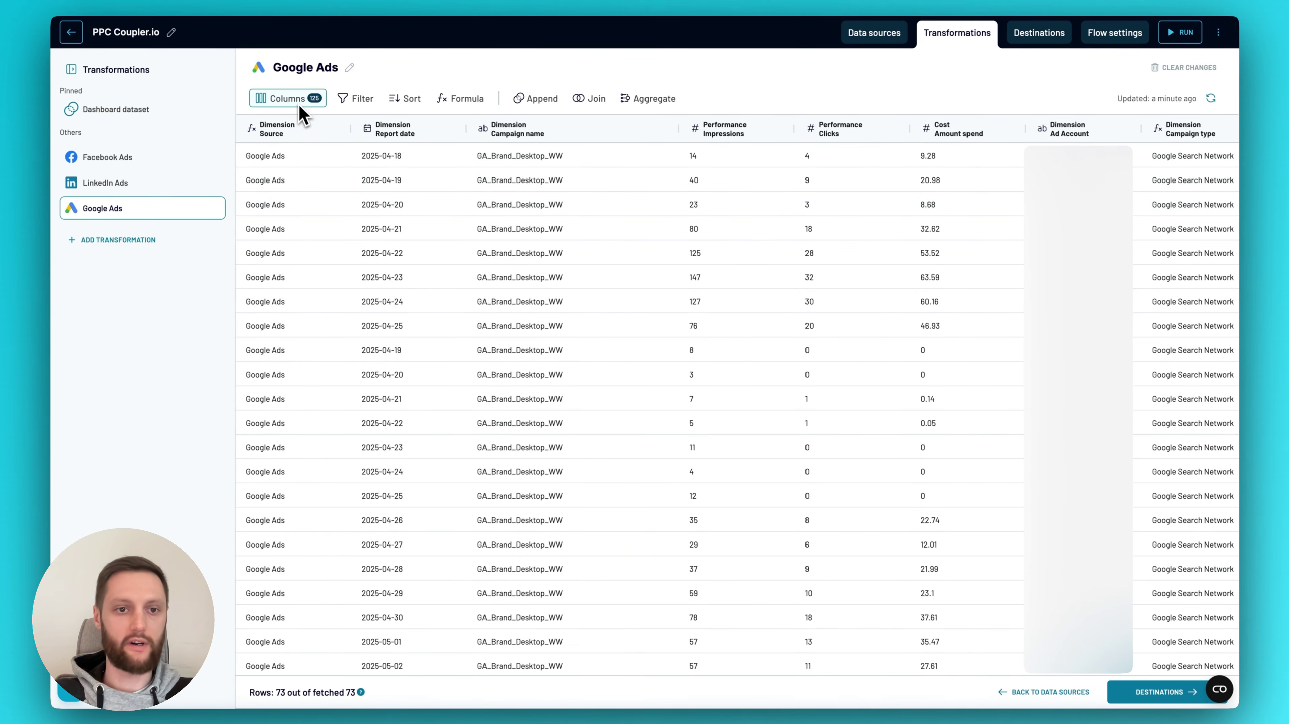
{"action": "left_click", "coordinate": [297, 100]}
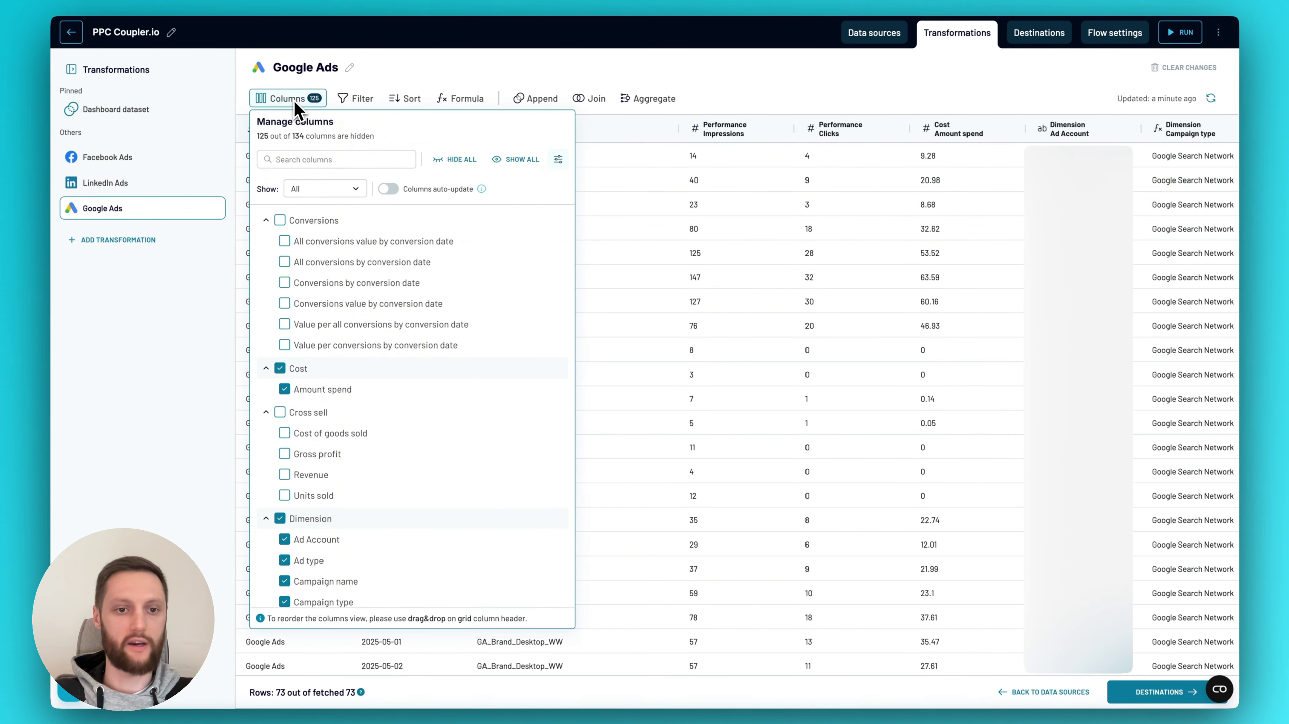
{"action": "type", "text": "conver"}
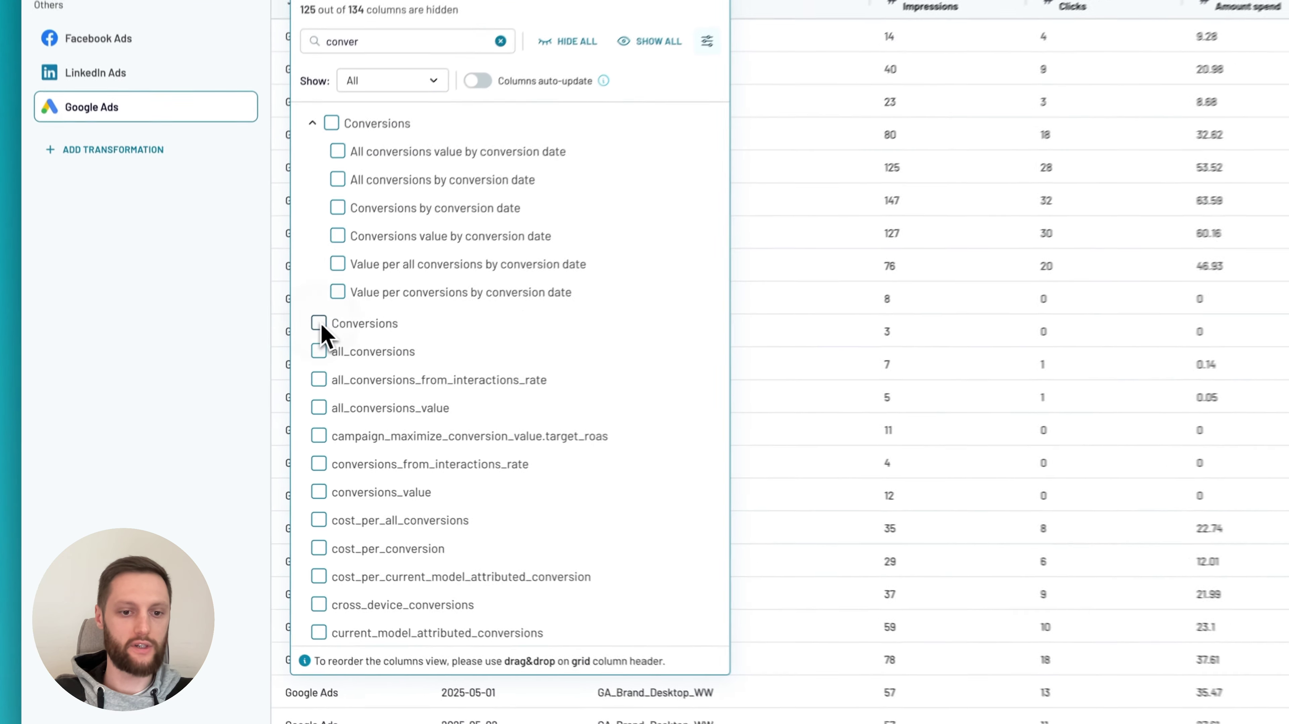
{"action": "left_click", "coordinate": [320, 325]}
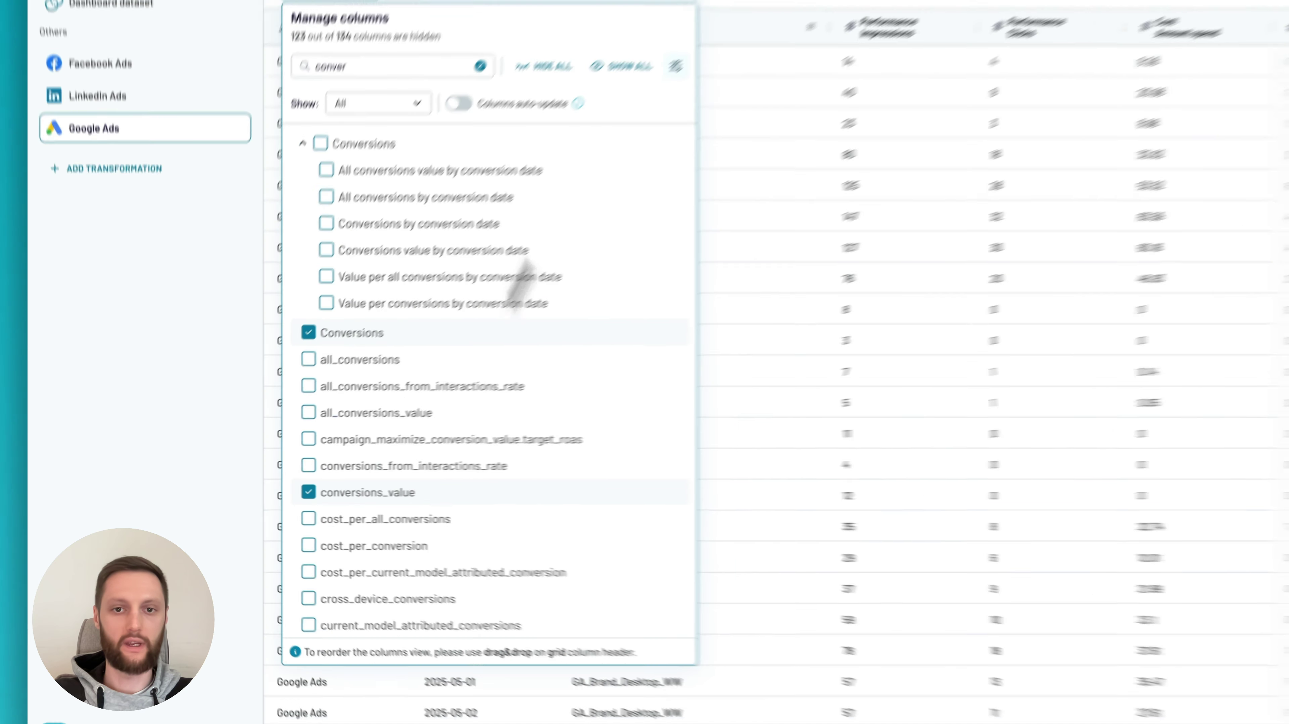
{"action": "left_click", "coordinate": [725, 77]}
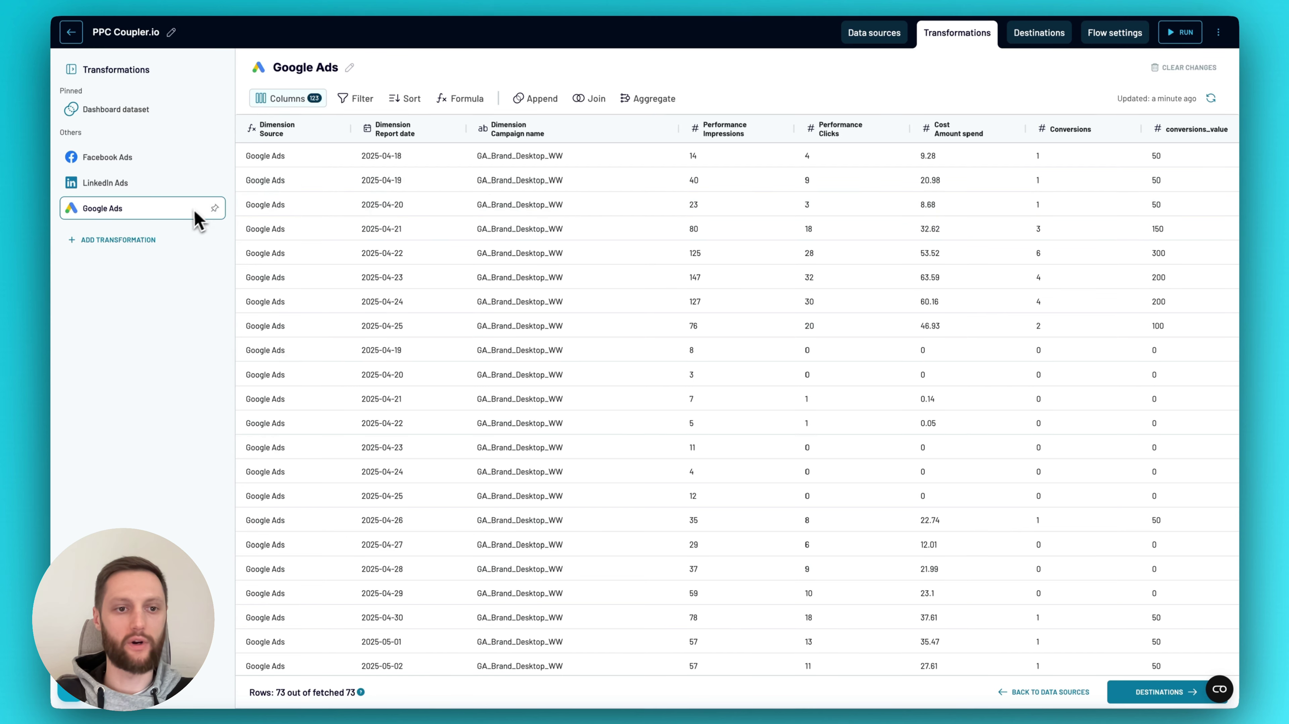
- Rename the Facebook Ads "Conversions: Completed Registration - Total" column to "Conversions: Total" and copy the new name
{"action": "left_click", "coordinate": [168, 163]}
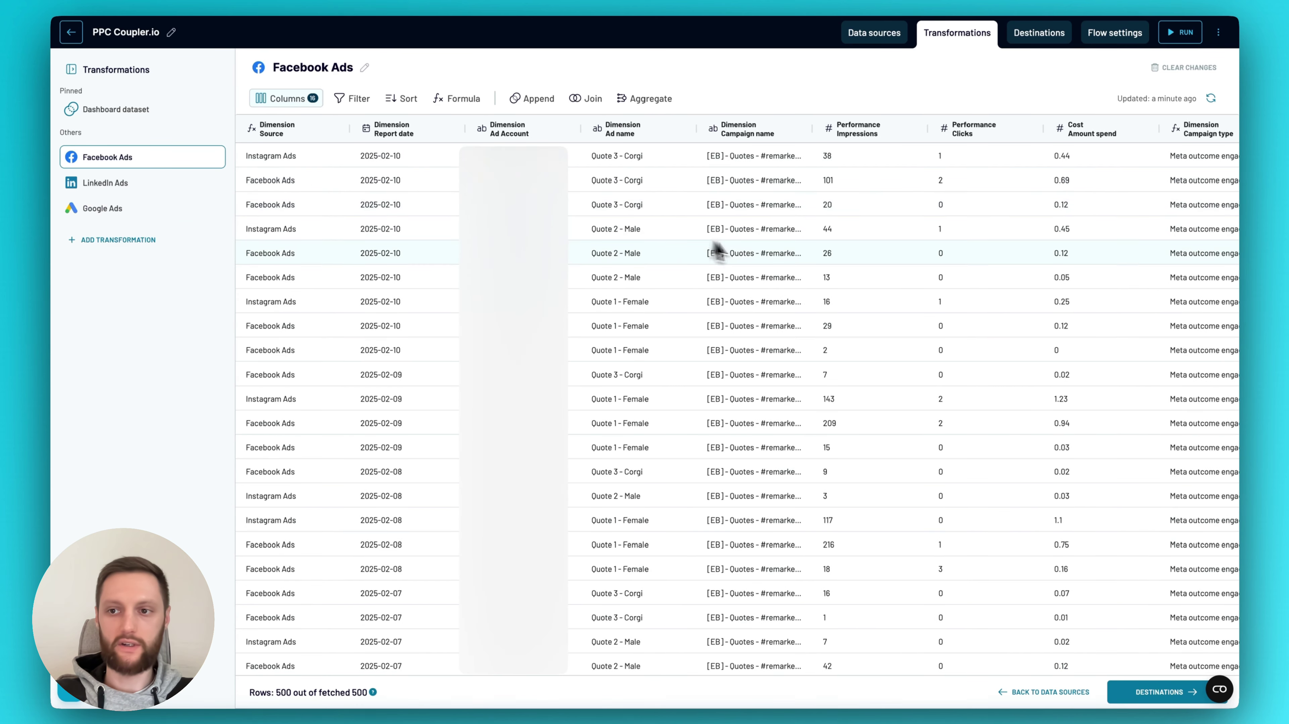
{"action": "scroll", "coordinate": [717, 250], "scroll_direction": "right", "scroll_amount": 5}
{"action": "left_click", "coordinate": [1076, 132]}
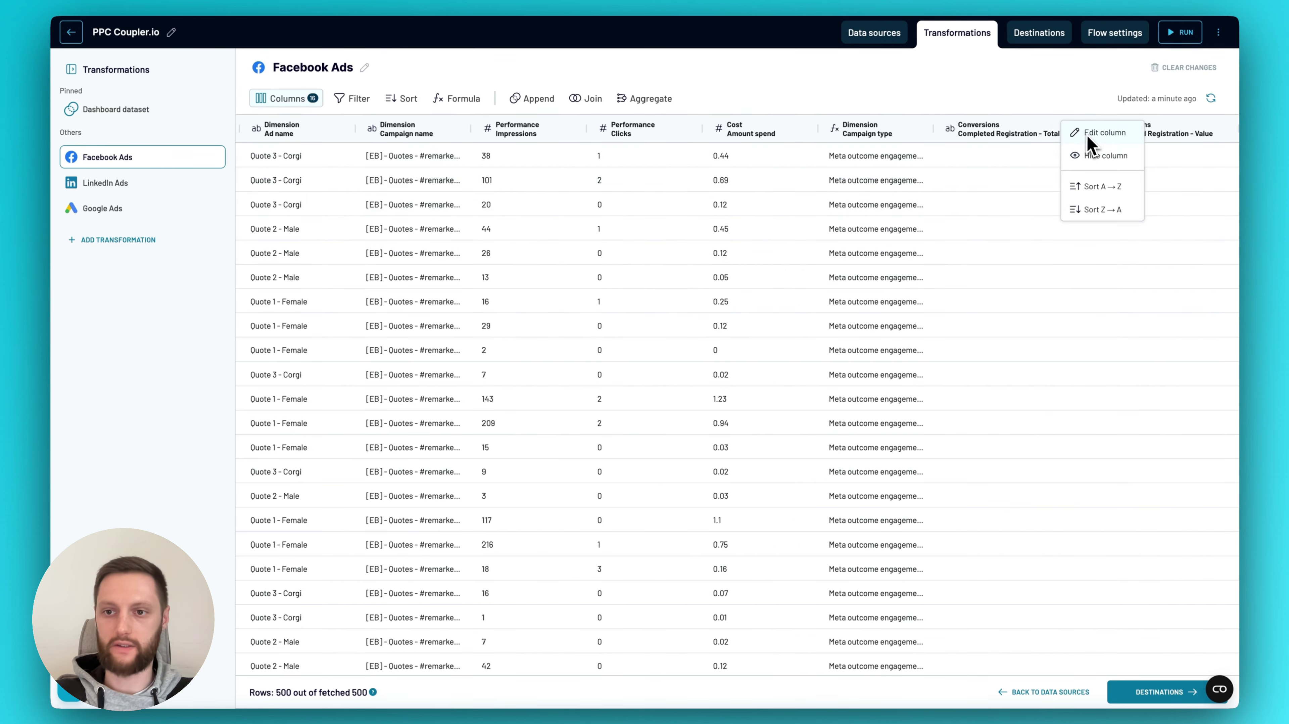
{"action": "left_click", "coordinate": [1088, 136]}
{"action": "left_click_drag", "start_coordinate": [660, 347], "coordinate": [574, 350]}
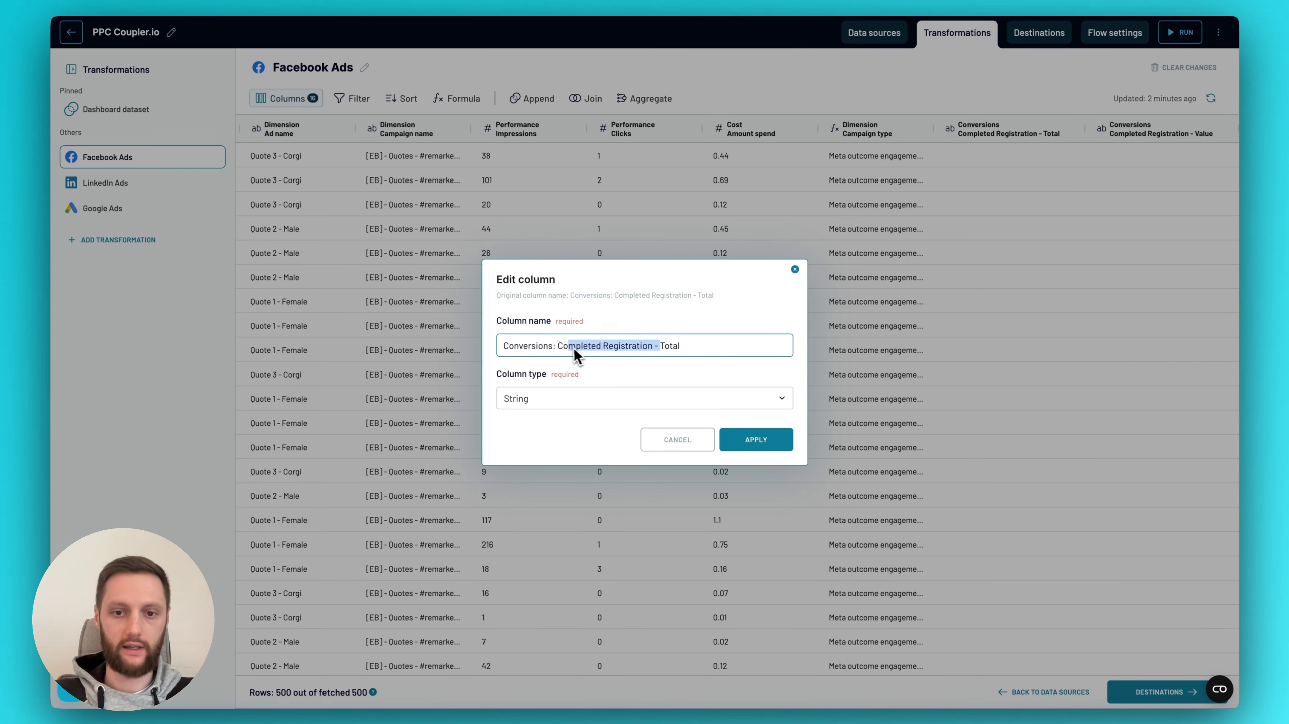
{"action": "key", "text": "BackSpace"}
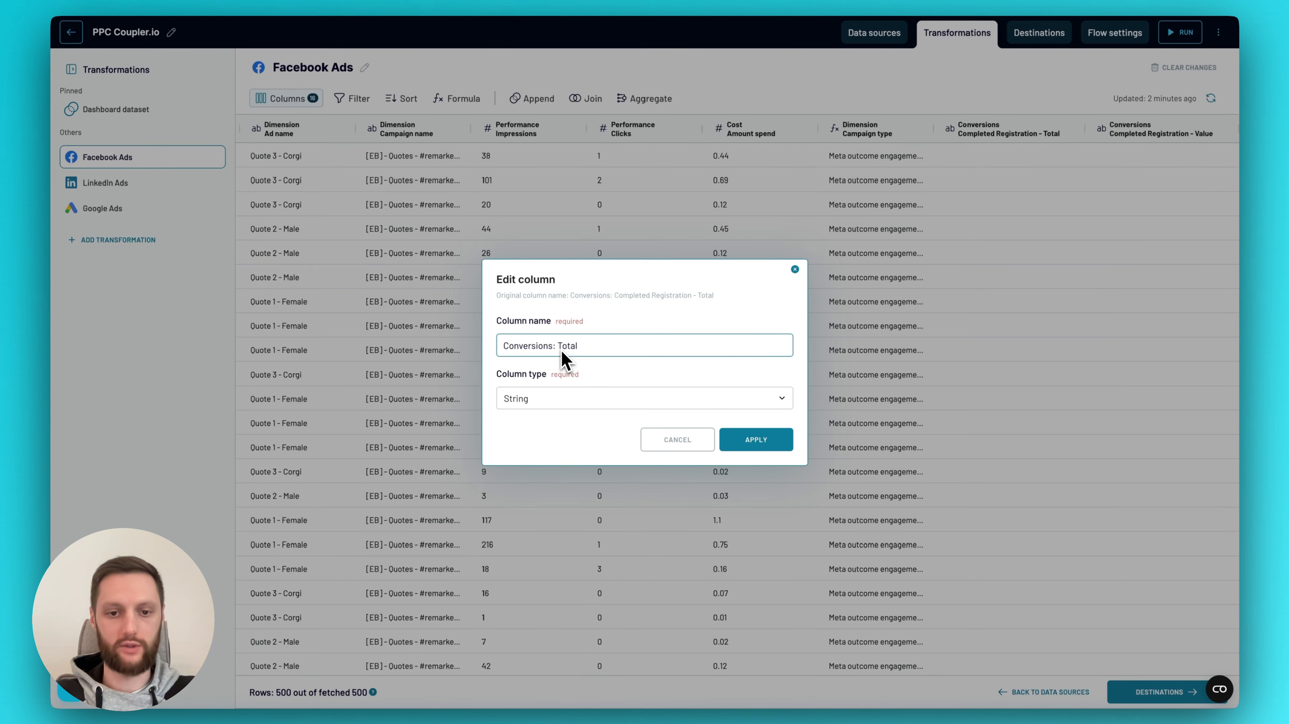
{"action": "triple_click", "coordinate": [563, 352]}
{"action": "key", "text": "ctrl+c"}
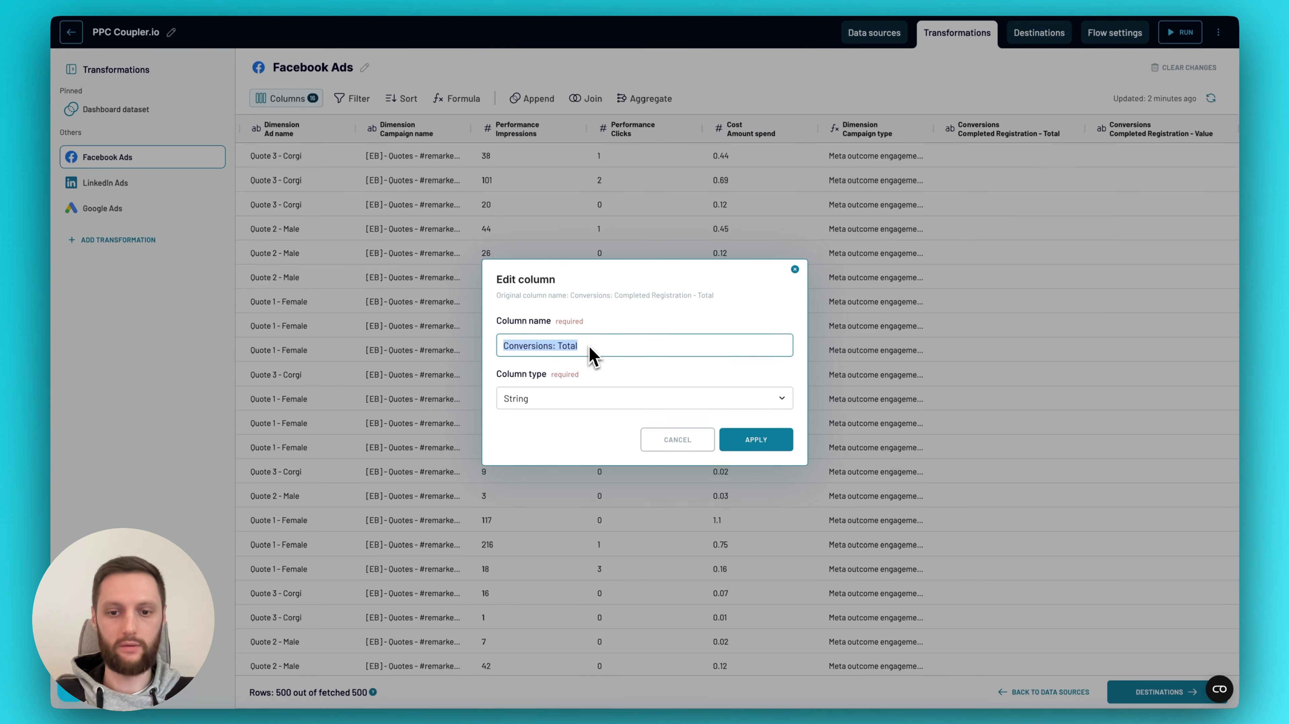
{"action": "left_click", "coordinate": [755, 443]}
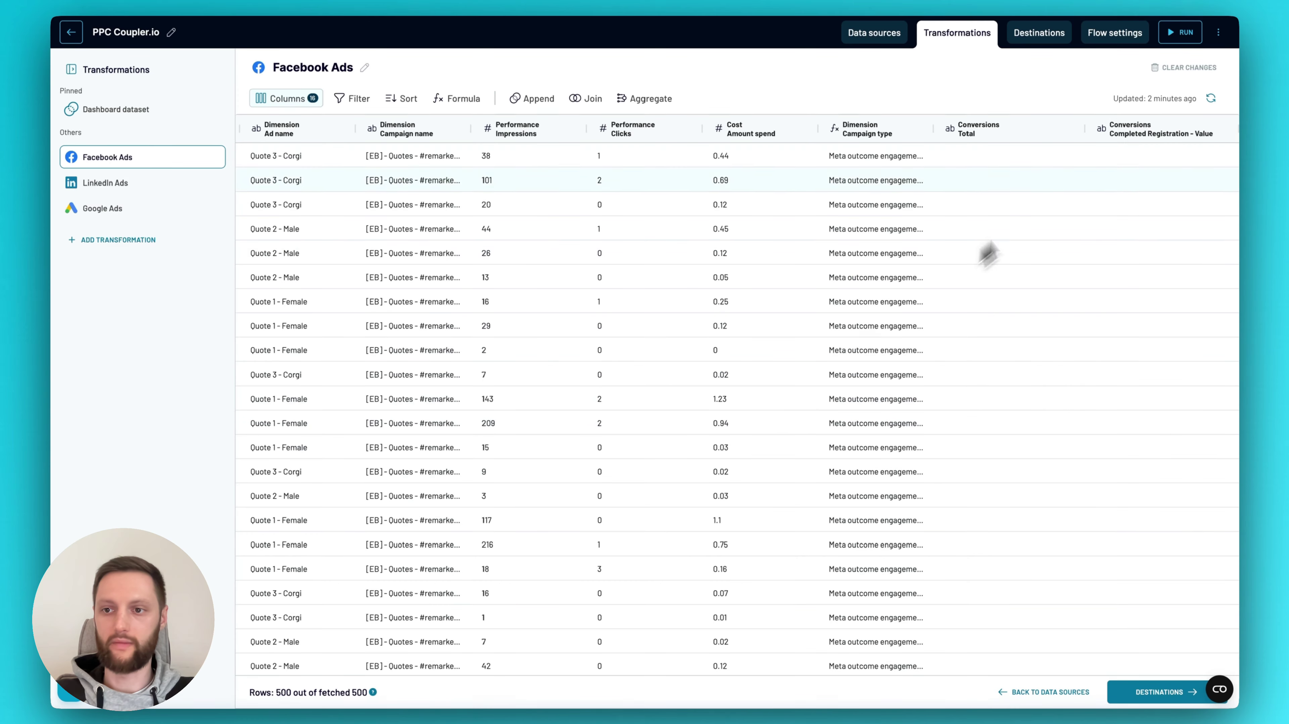
- Rename the Facebook Ads "Conversions: Completed Registration - Value" column to "Conversions: Value"
{"action": "left_click", "coordinate": [1223, 137]}
{"action": "left_click", "coordinate": [1194, 135]}
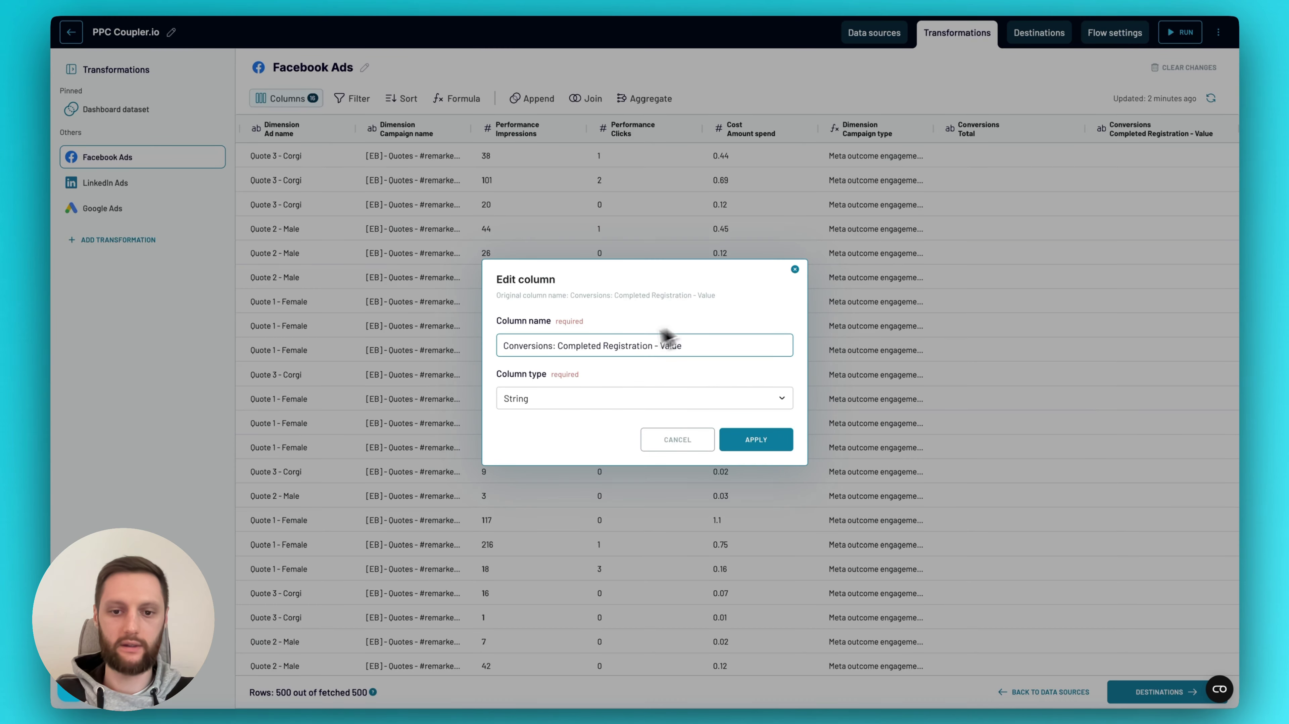
{"action": "left_click_drag", "start_coordinate": [660, 349], "coordinate": [563, 349]}
{"action": "key", "text": "BackSpace"}
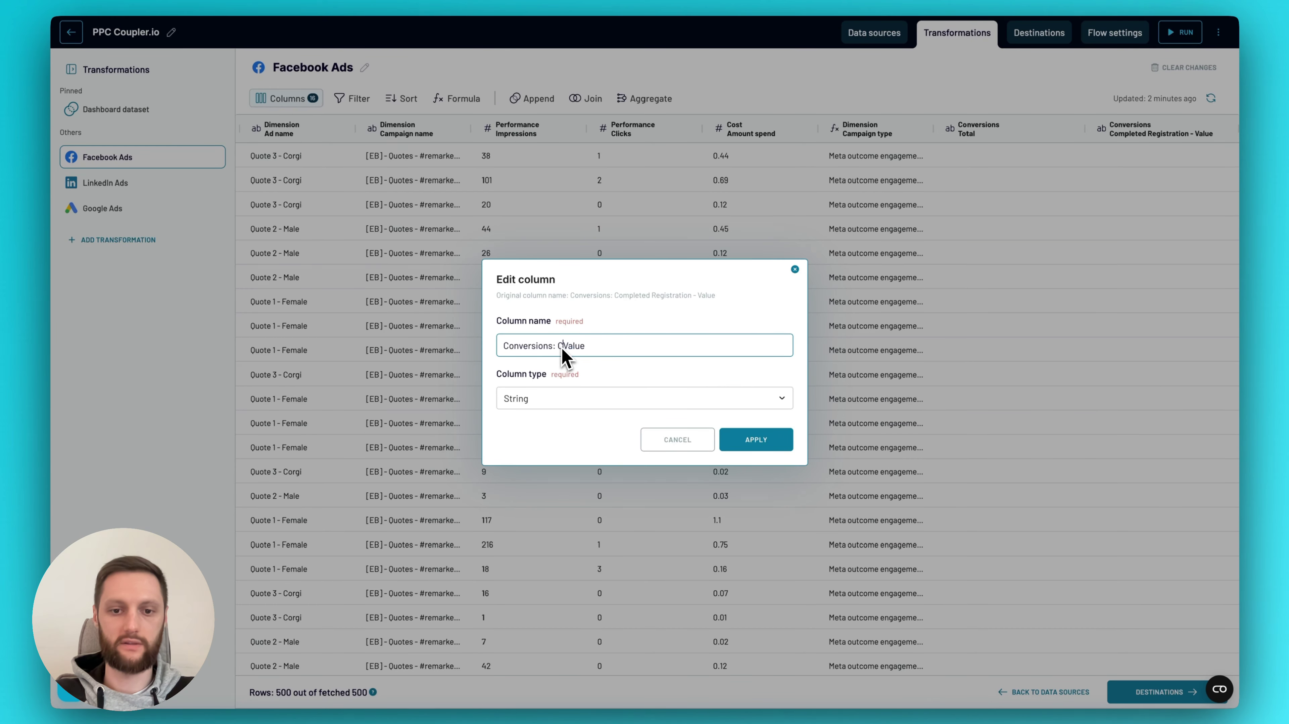
{"action": "left_click", "coordinate": [759, 445]}
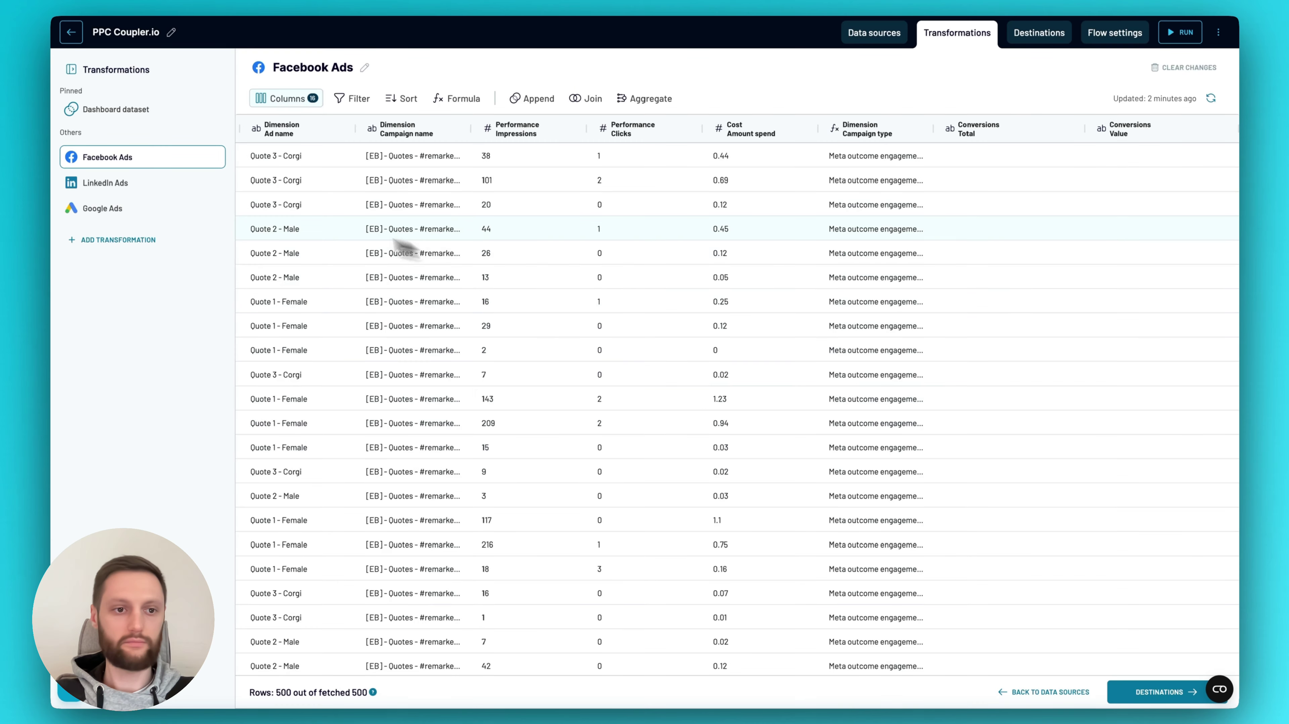
- Rename the LinkedIn Ads externalWebsiteConversions column to "Conversions: Total"
{"action": "left_click", "coordinate": [142, 192]}
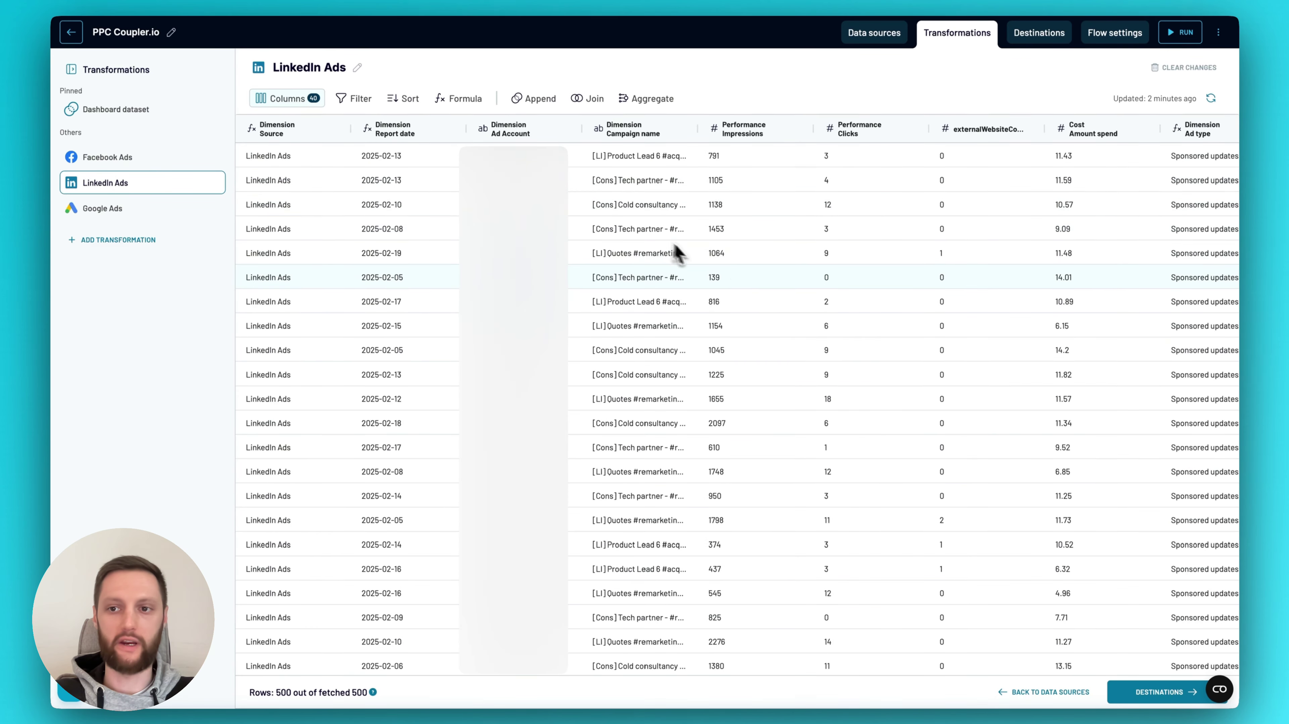
{"action": "scroll", "coordinate": [748, 275], "scroll_direction": "right", "scroll_amount": 5}
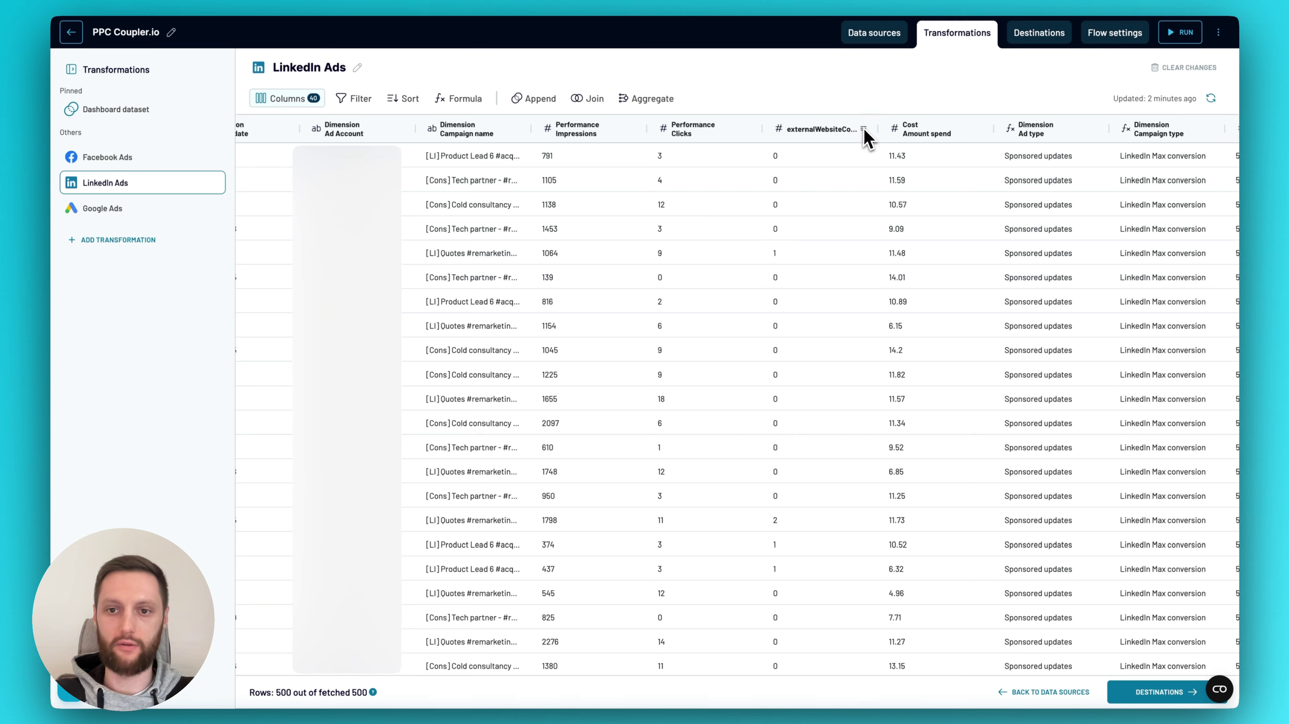
{"action": "left_click", "coordinate": [863, 130]}
{"action": "left_click", "coordinate": [864, 134]}
{"action": "double_click", "coordinate": [625, 326]}
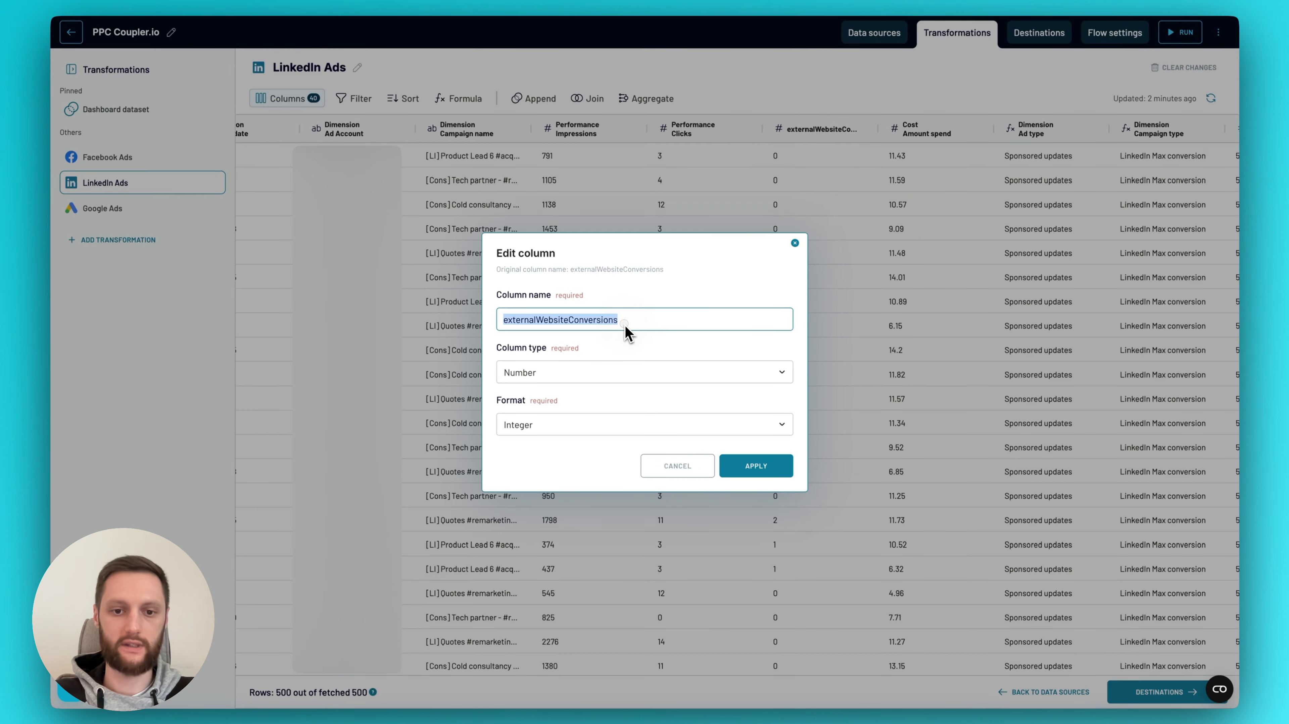
{"action": "key", "text": "ctrl+v"}
{"action": "left_click", "coordinate": [751, 469]}
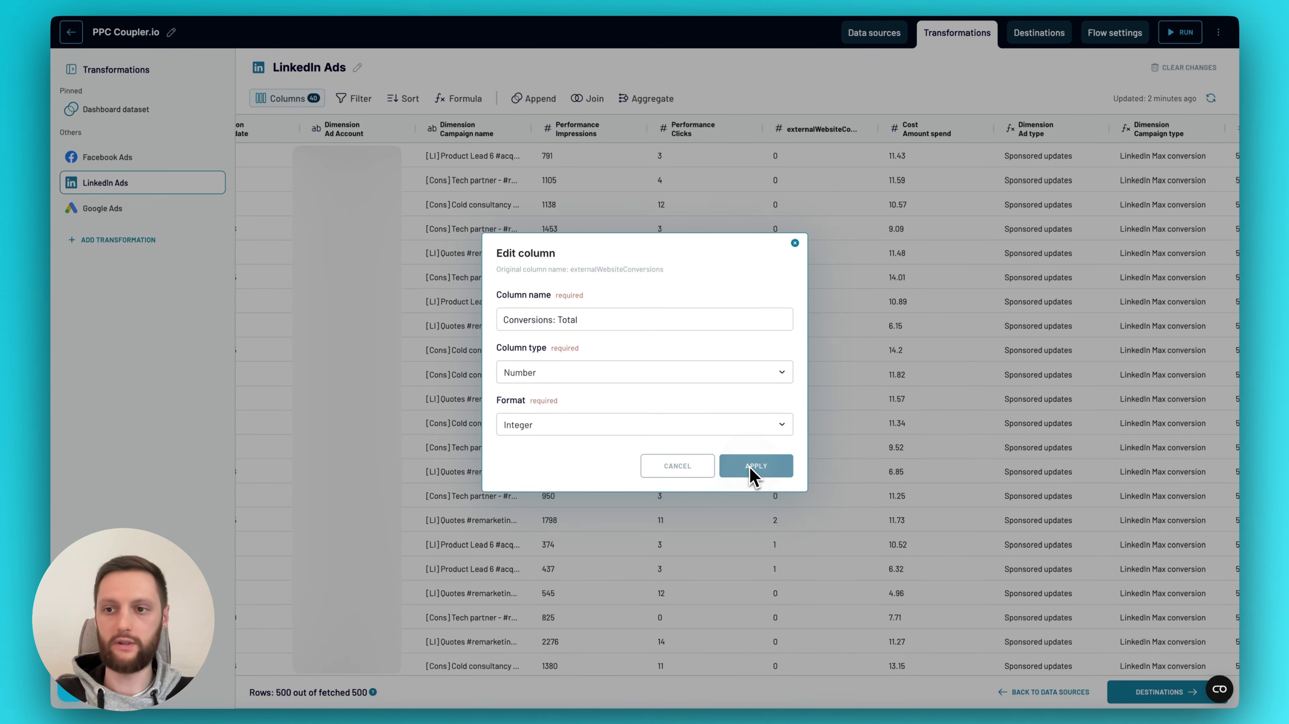
- Rename the LinkedIn Ads "Conversions: Conversion value in local currency" column to "Conversions: Value"
{"action": "scroll", "coordinate": [843, 402], "scroll_direction": "right", "scroll_amount": 10}
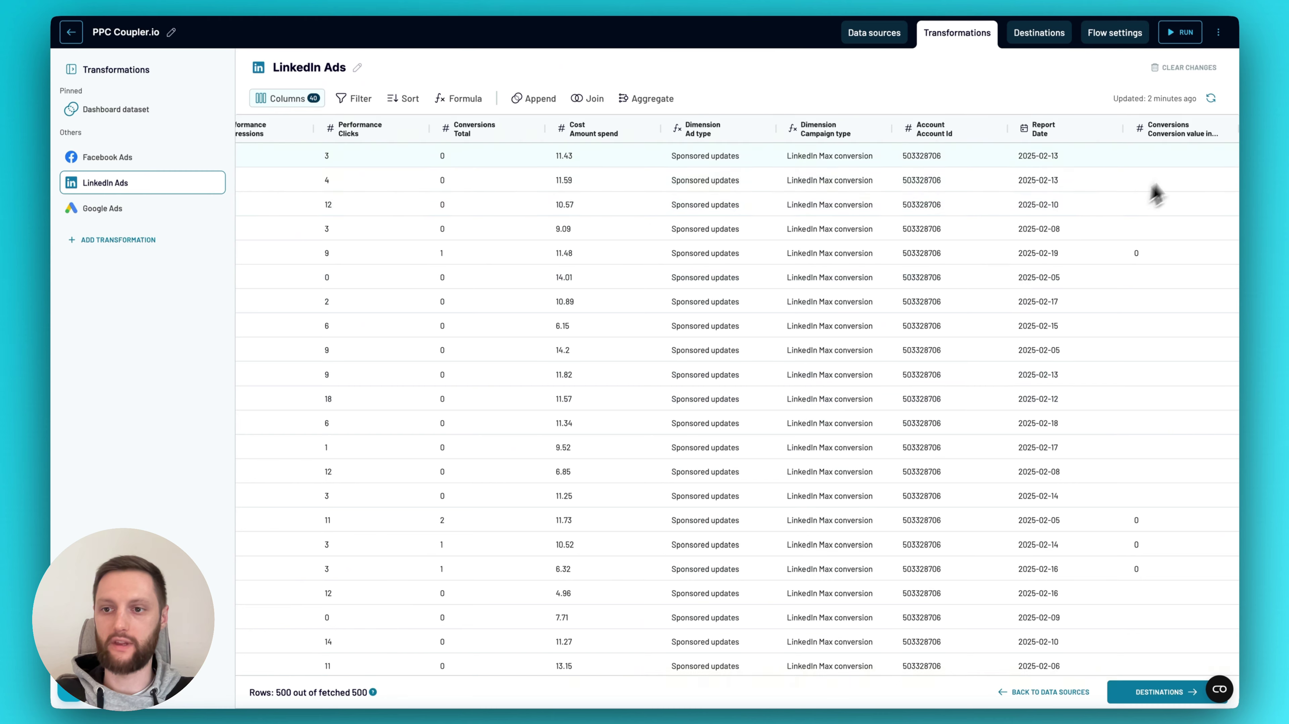
{"action": "left_click", "coordinate": [1225, 131]}
{"action": "left_click", "coordinate": [1221, 132]}
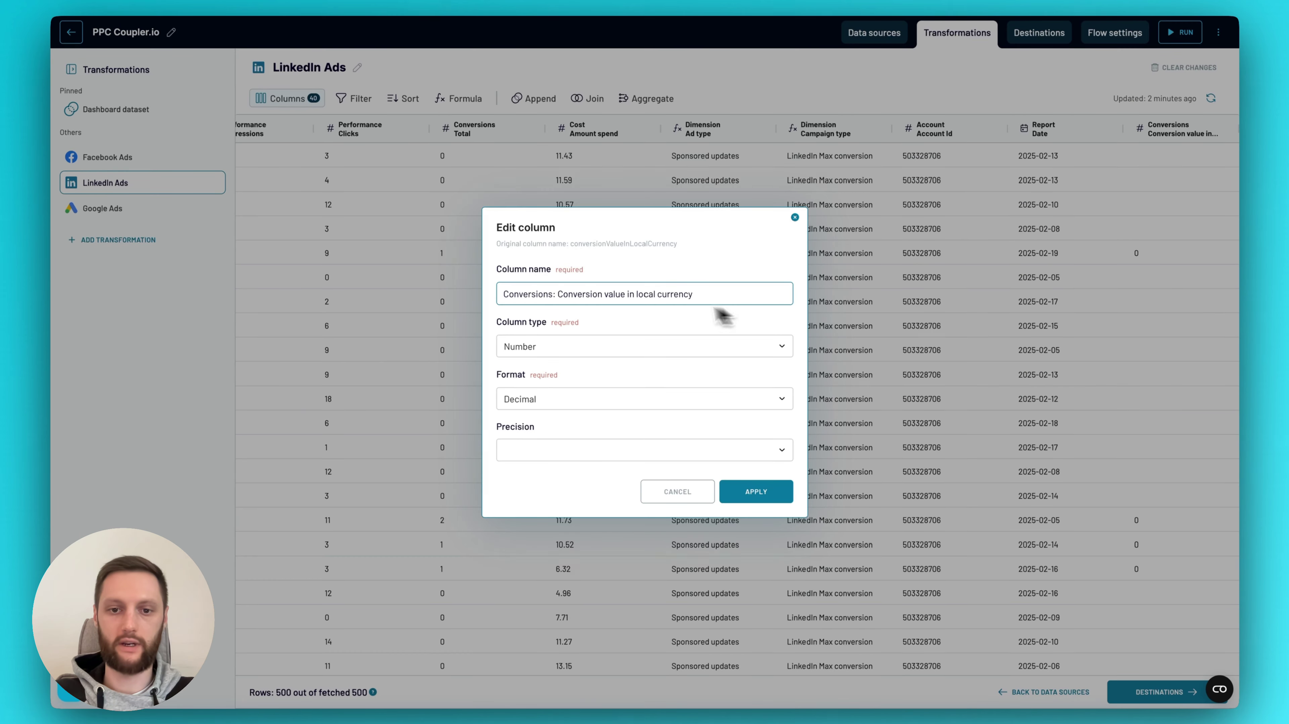
{"action": "left_click", "coordinate": [657, 294]}
{"action": "key", "text": "ctrl+a"}
{"action": "key", "text": "ctrl+v"}
{"action": "double_click", "coordinate": [568, 294]}
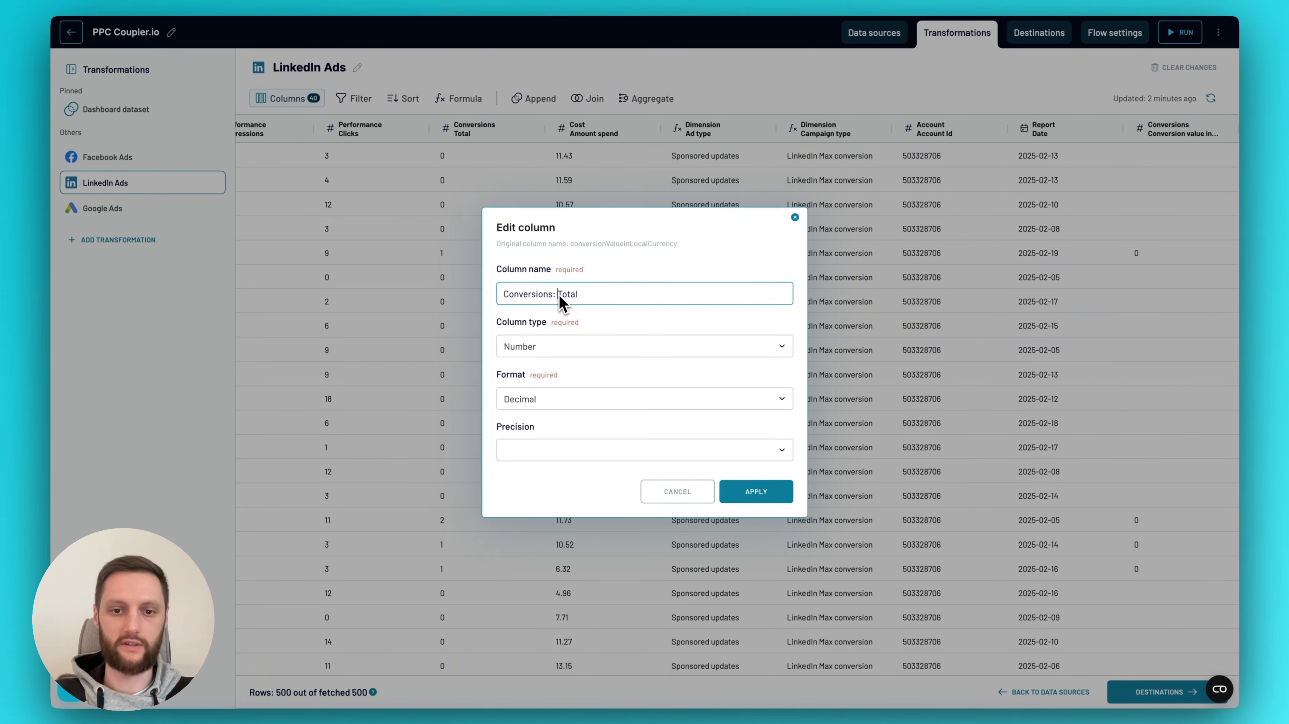
{"action": "type", "text": "Value"}
{"action": "left_click", "coordinate": [756, 492]}
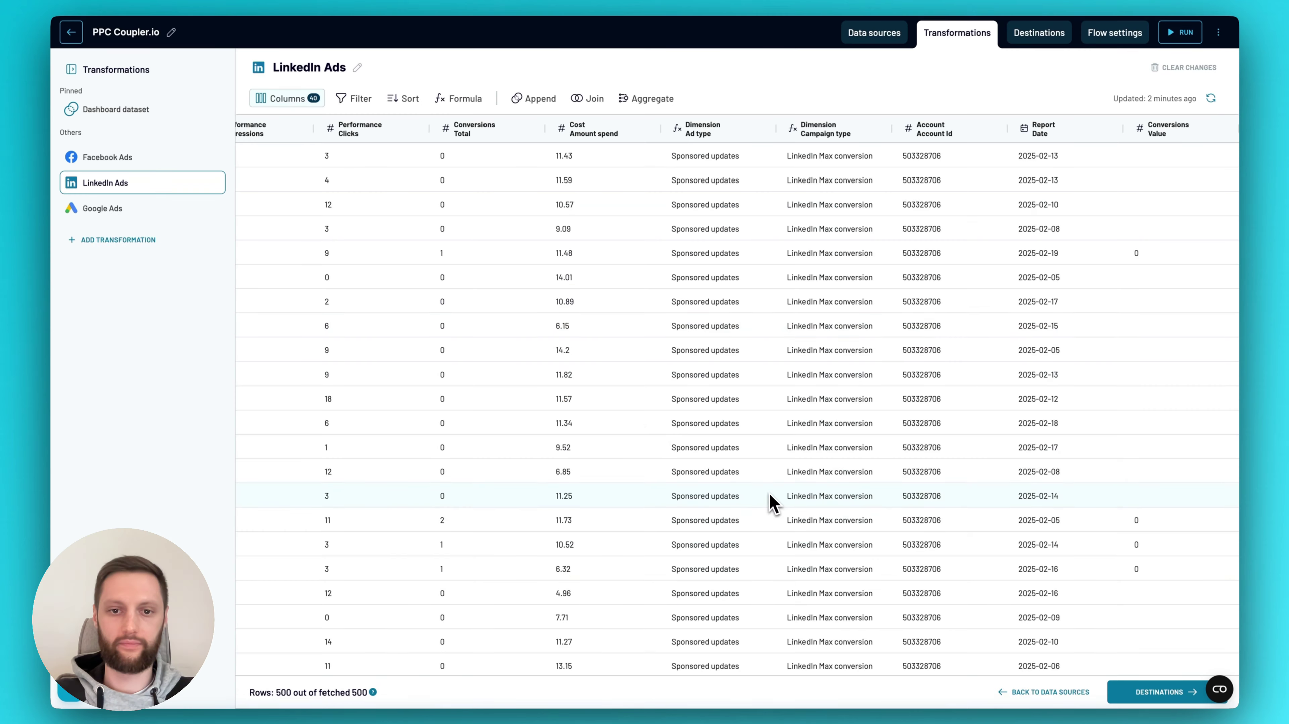
- Rename the Google Ads "Conversions" column to "Conversions: Total"
{"action": "left_click", "coordinate": [128, 209]}
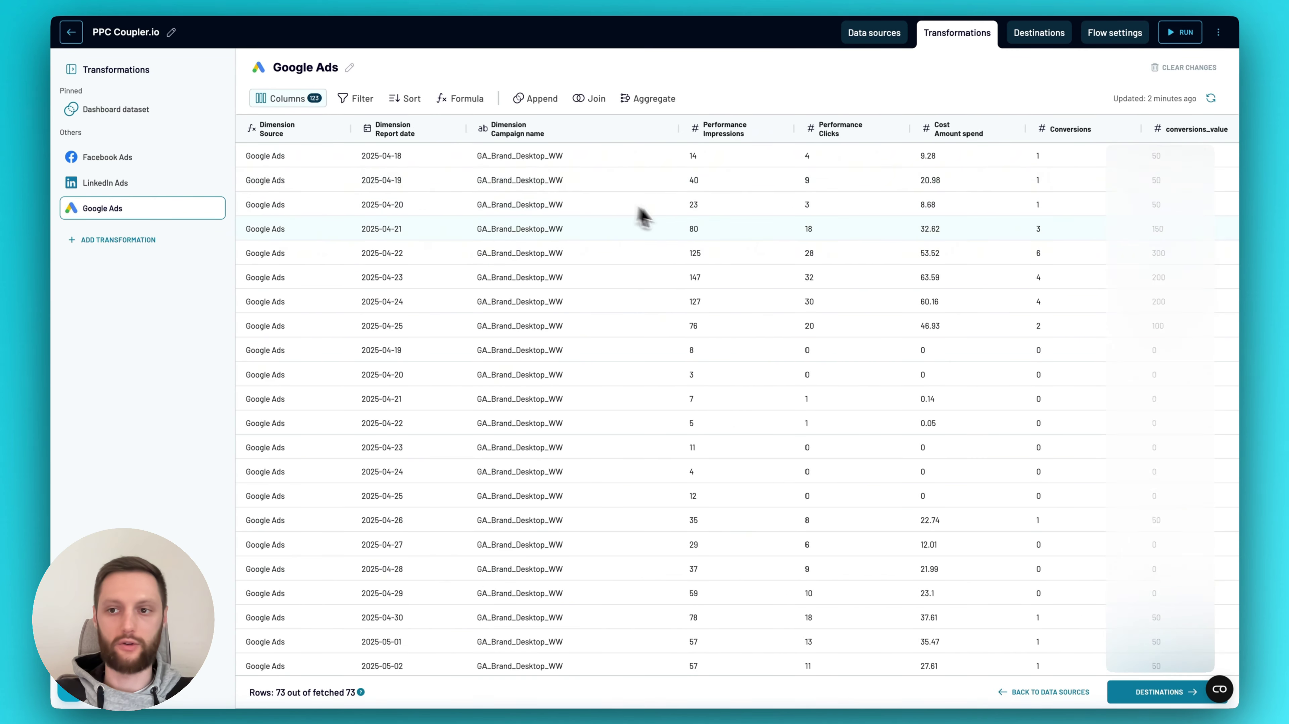
{"action": "scroll", "coordinate": [879, 274], "scroll_direction": "right", "scroll_amount": 2}
{"action": "scroll", "coordinate": [880, 273], "scroll_direction": "right", "scroll_amount": 3}
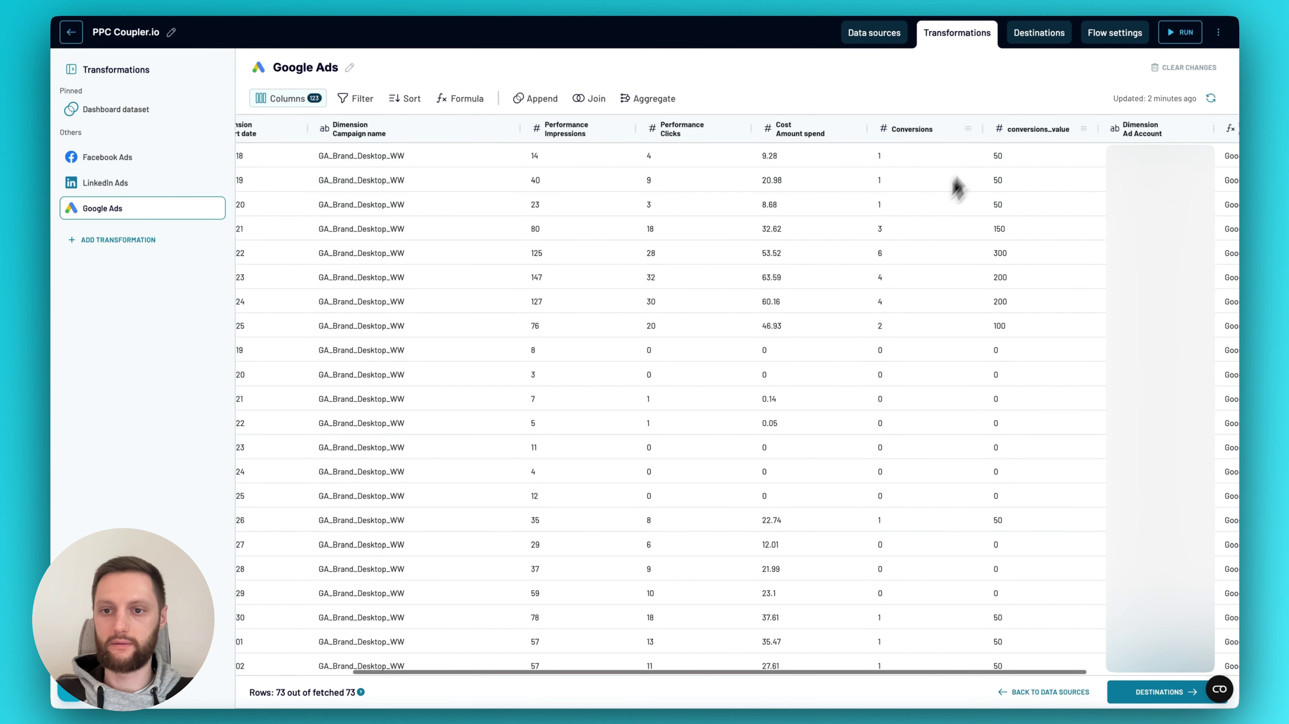
{"action": "left_click", "coordinate": [970, 133]}
{"action": "left_click", "coordinate": [985, 133]}
{"action": "double_click", "coordinate": [595, 320]}
{"action": "key", "text": "ctrl+v"}
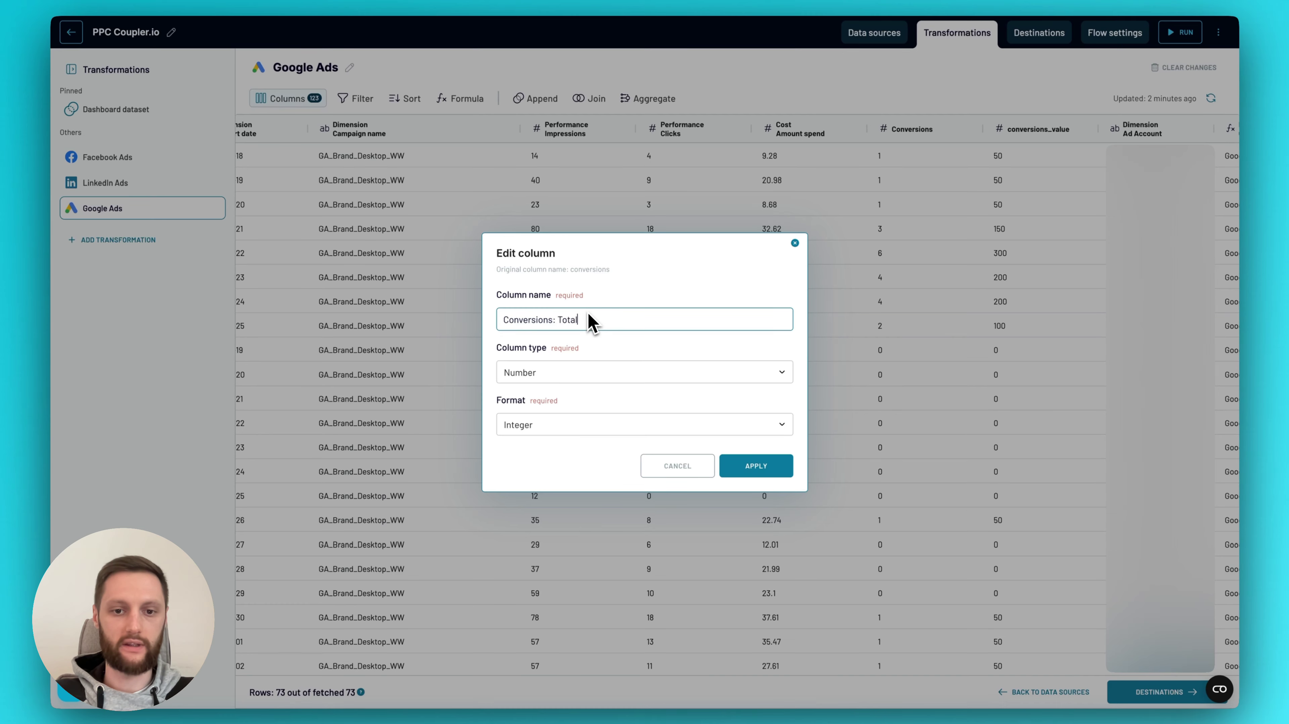
{"action": "left_click", "coordinate": [744, 474]}
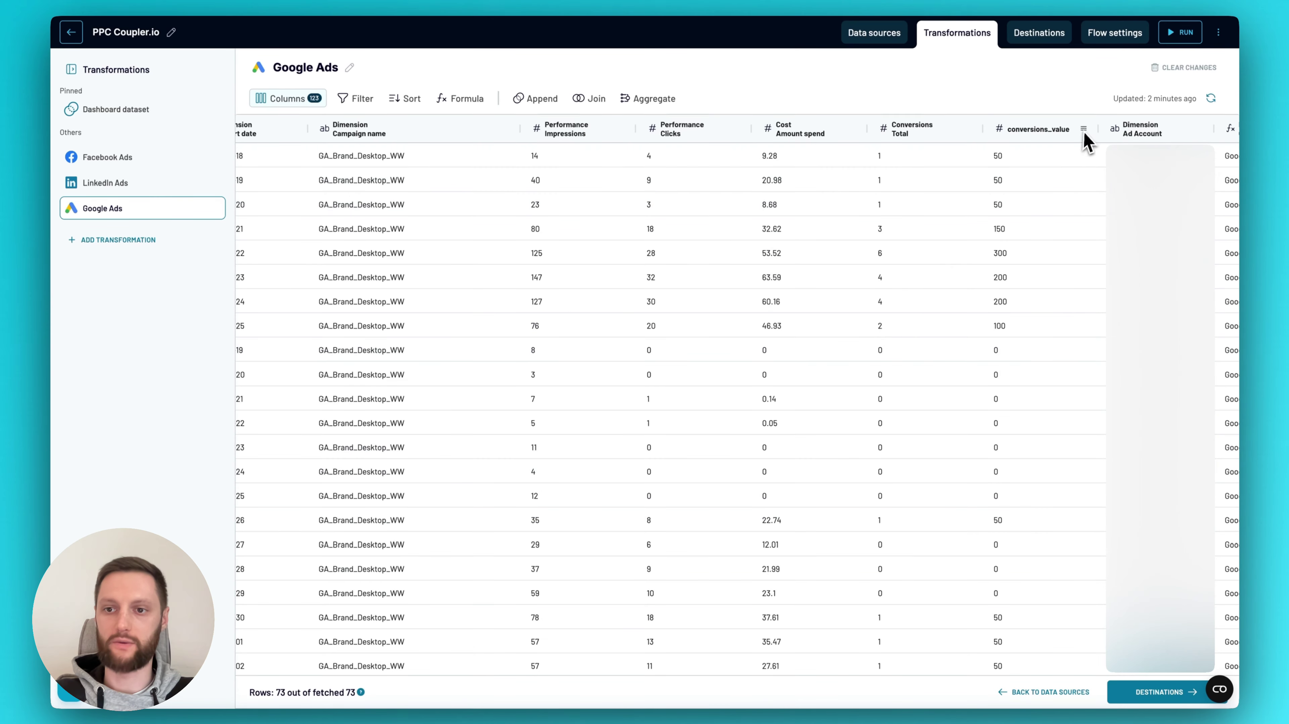
- Rename the Google Ads conversions_value column to "Conversions: Value"
{"action": "left_click", "coordinate": [1082, 134]}
{"action": "left_click", "coordinate": [1085, 134]}
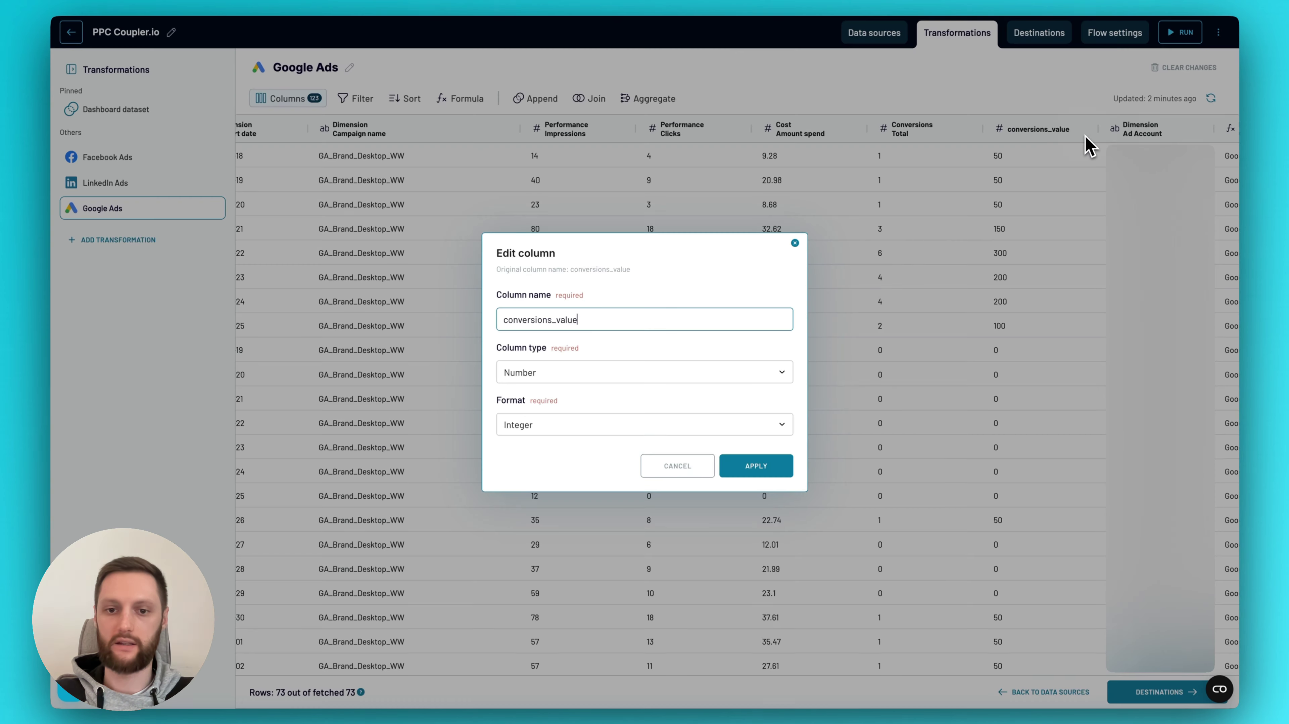
{"action": "double_click", "coordinate": [720, 323]}
{"action": "key", "text": "ctrl+v"}
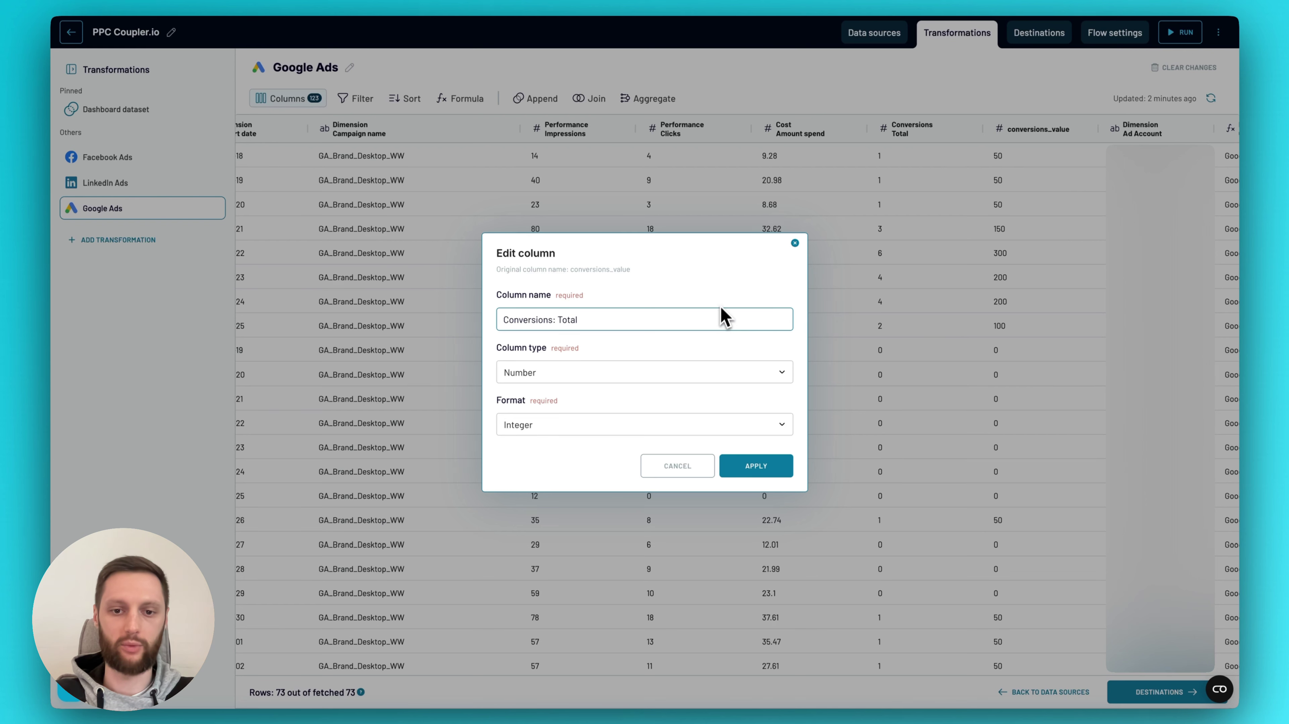
{"action": "left_click", "coordinate": [760, 466]}
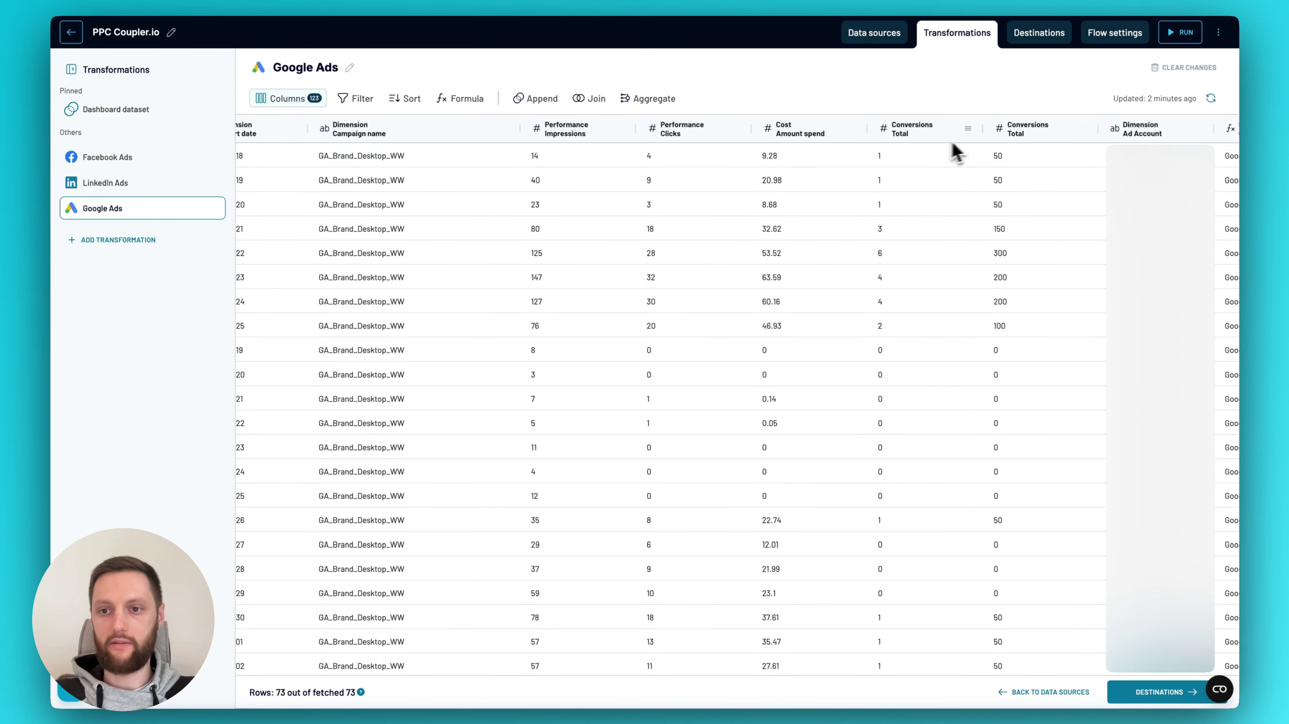
{"action": "left_click", "coordinate": [1084, 130]}
{"action": "left_click", "coordinate": [1090, 134]}
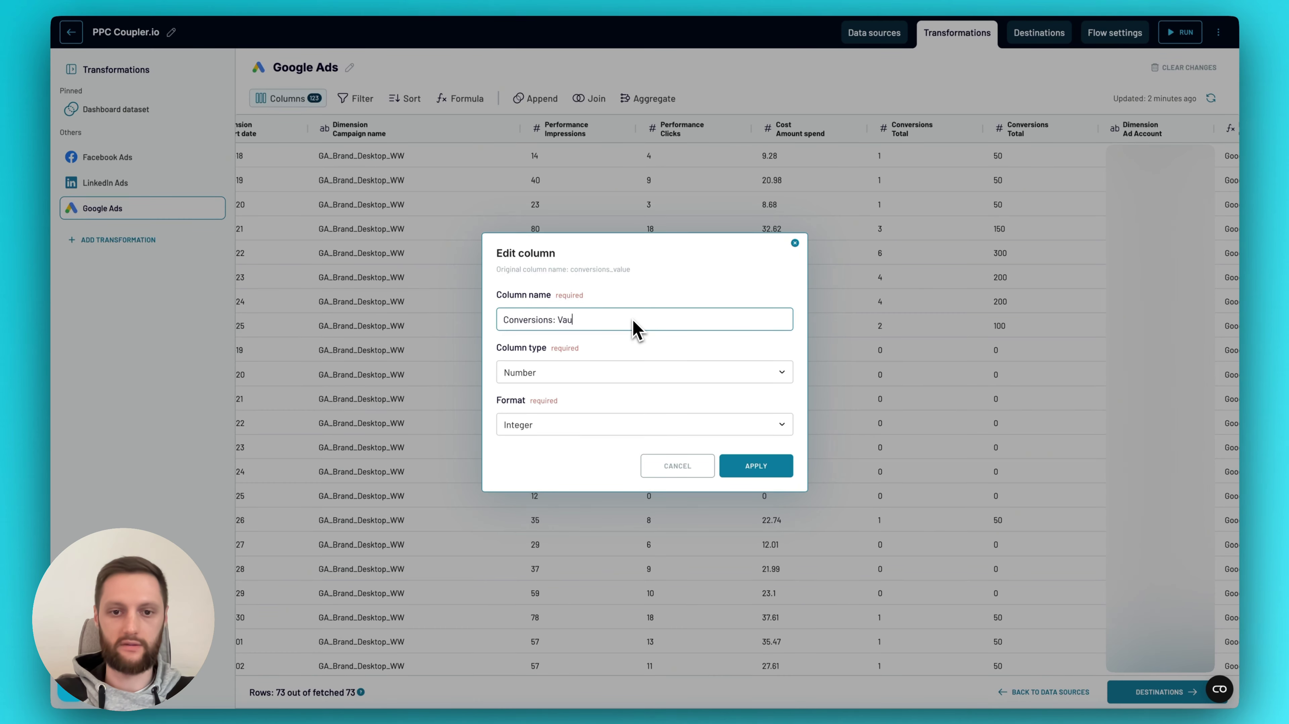
{"action": "type", "text": "lue"}
{"action": "left_click", "coordinate": [758, 467]}
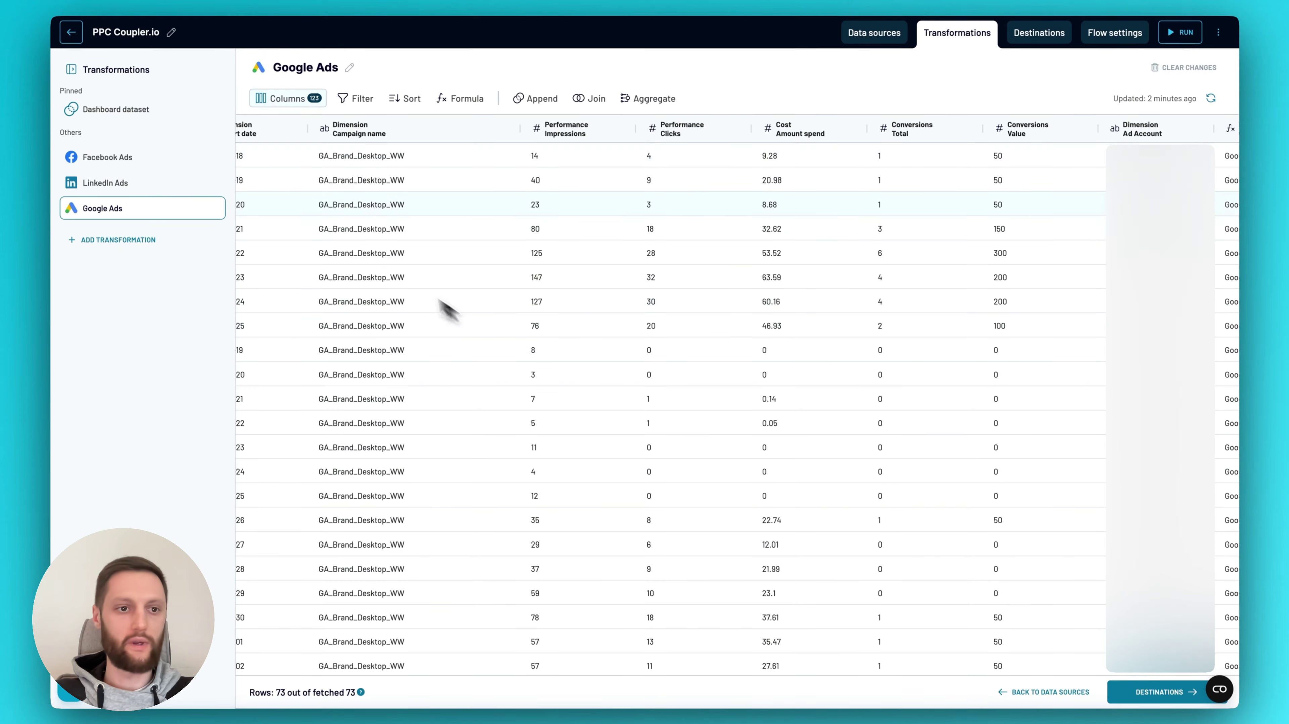
- Check the conversion columns at the end of the appended Dashboard dataset and run the data flow
{"action": "left_click", "coordinate": [137, 115]}
{"action": "scroll", "coordinate": [679, 331], "scroll_direction": "right", "scroll_amount": 10}
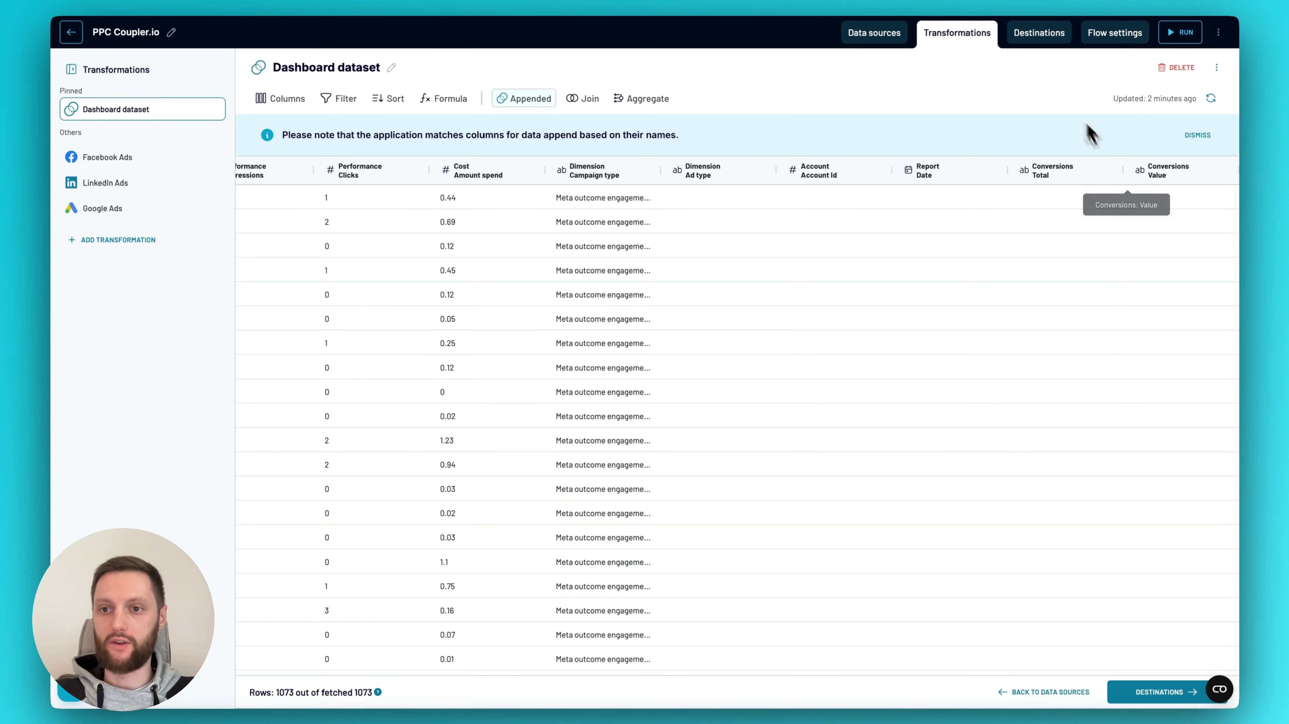
{"action": "left_click", "coordinate": [1180, 35]}
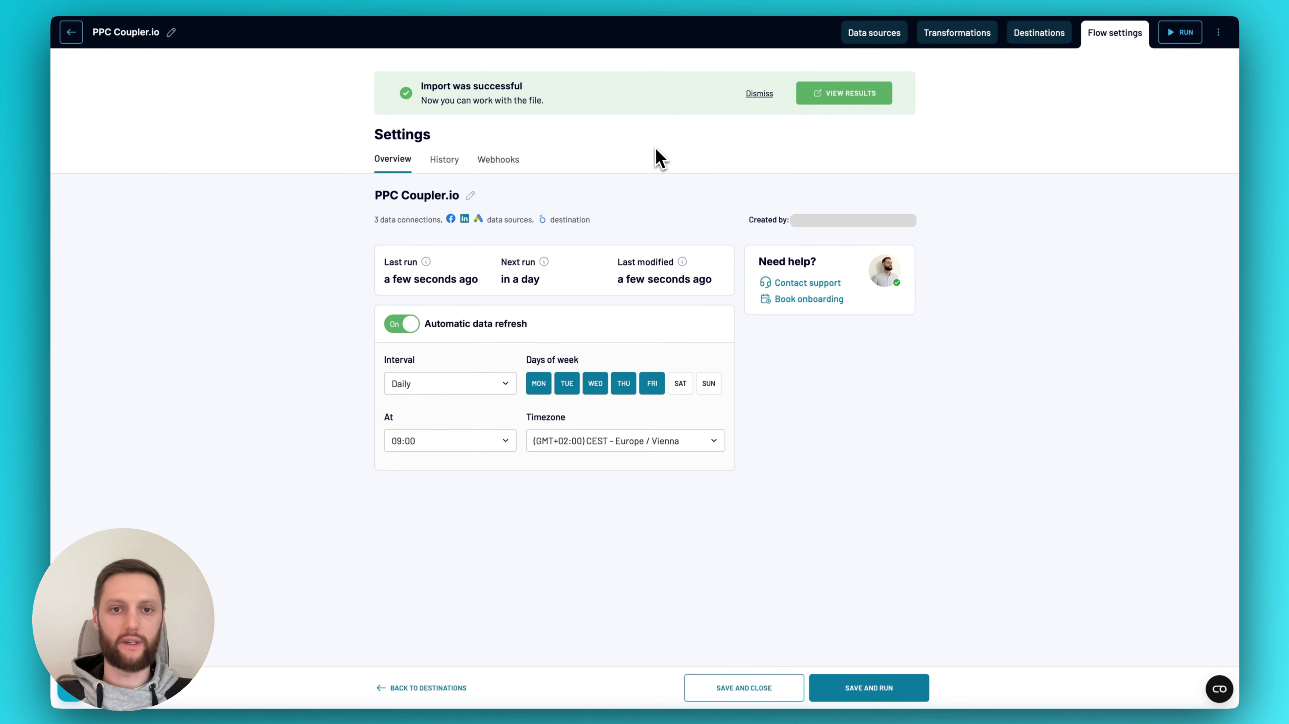
- Switch to the Looker Studio report, refresh the PPC Coupler.io data source's fields and apply the new Total and Value fields
{"action": "left_click", "coordinate": [558, 1]}
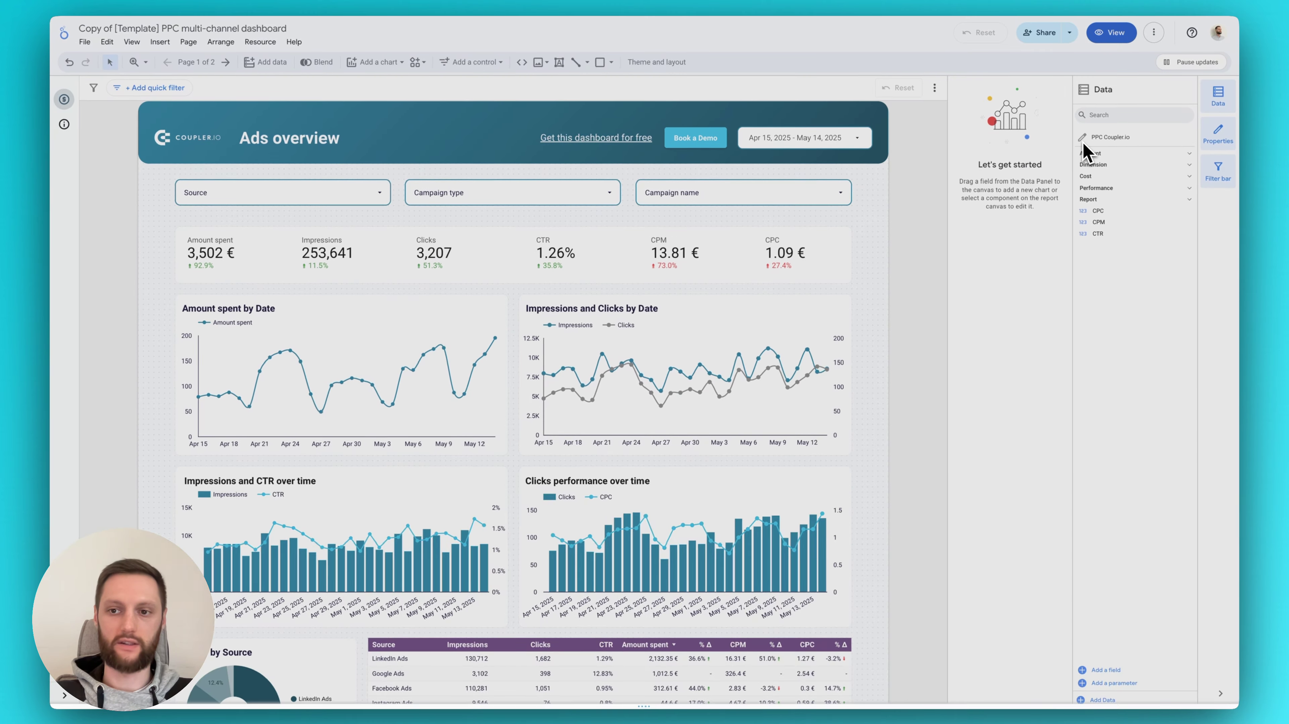
{"action": "left_click", "coordinate": [1053, 192]}
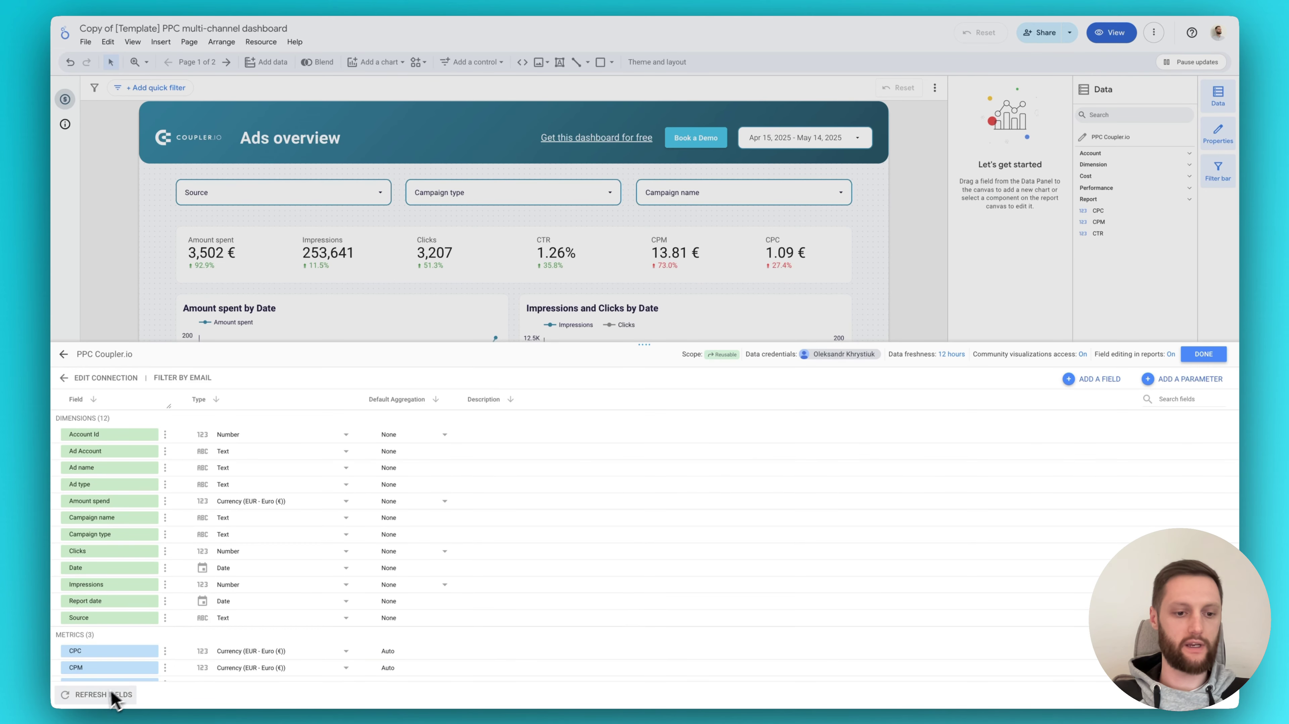
{"action": "left_click", "coordinate": [100, 698]}
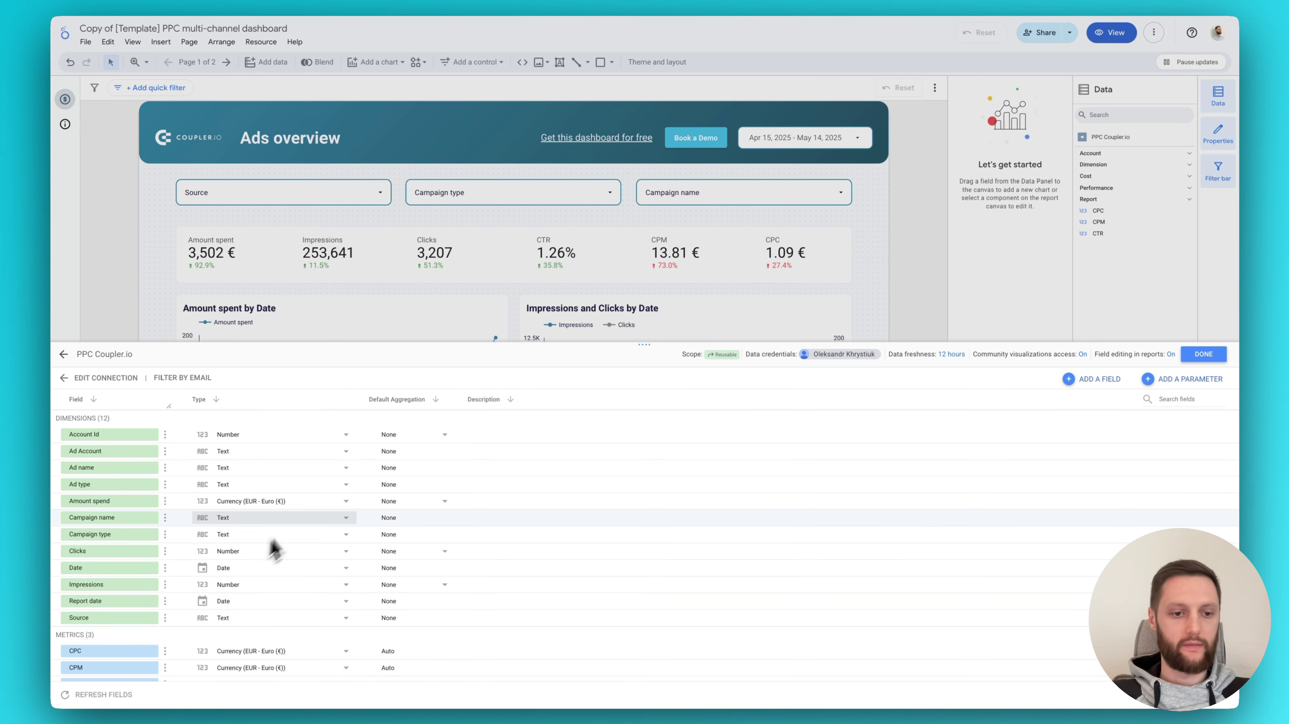
{"action": "left_click", "coordinate": [109, 696]}
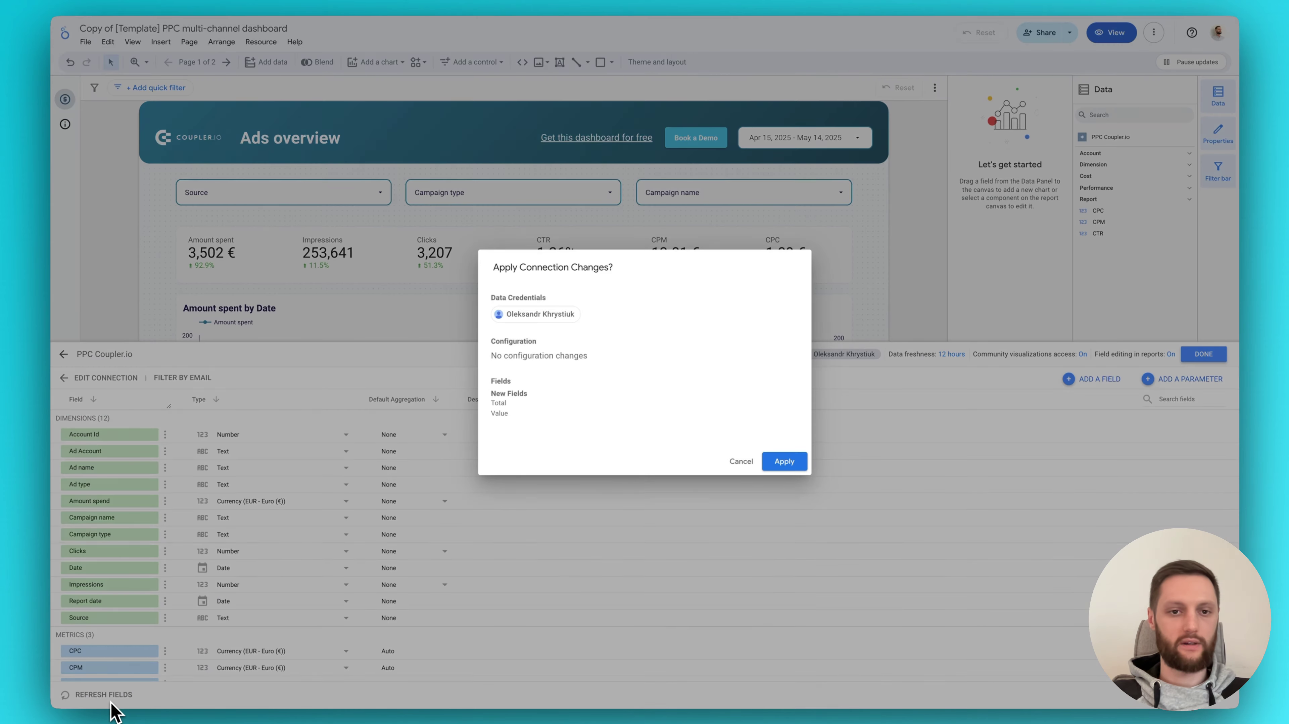
{"action": "left_click", "coordinate": [513, 409]}
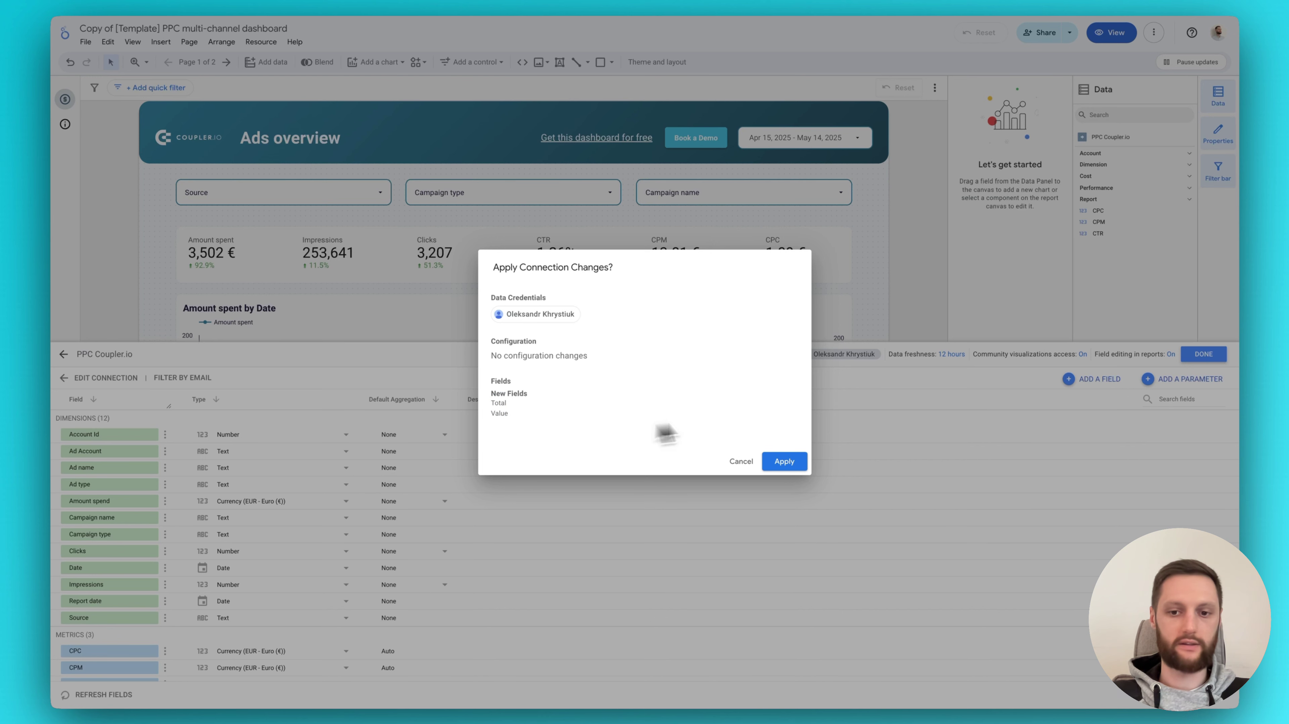
{"action": "left_click", "coordinate": [786, 464]}
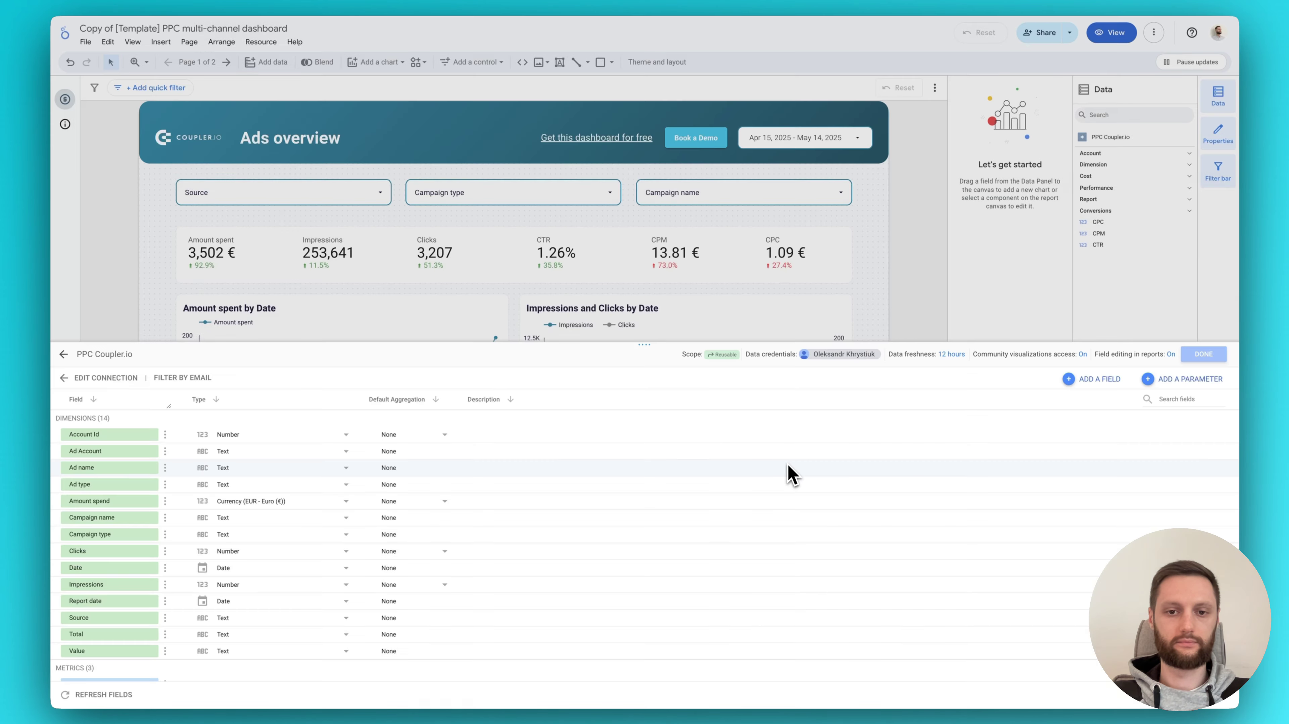
- Set the Value field's type to the currency EUR - Euro (€) and finish editing the data source
{"action": "scroll", "coordinate": [233, 588], "scroll_direction": "down", "scroll_amount": 2}
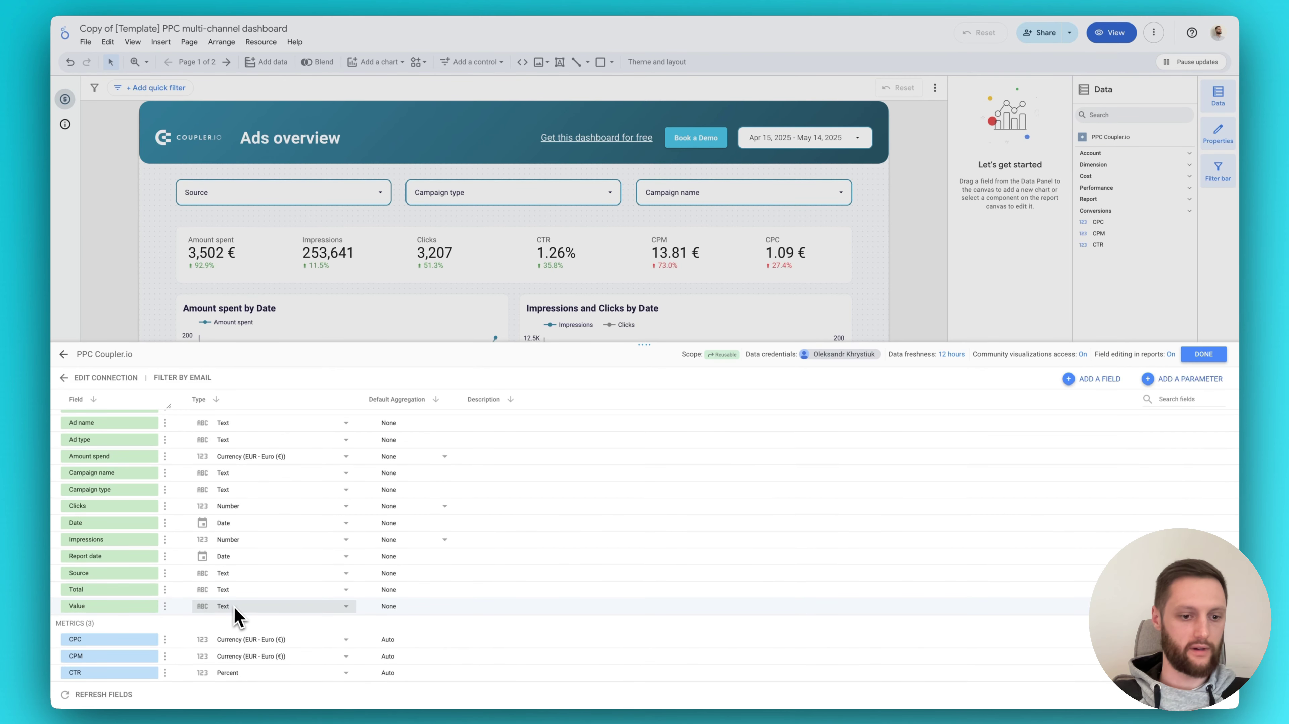
{"action": "left_click", "coordinate": [253, 615]}
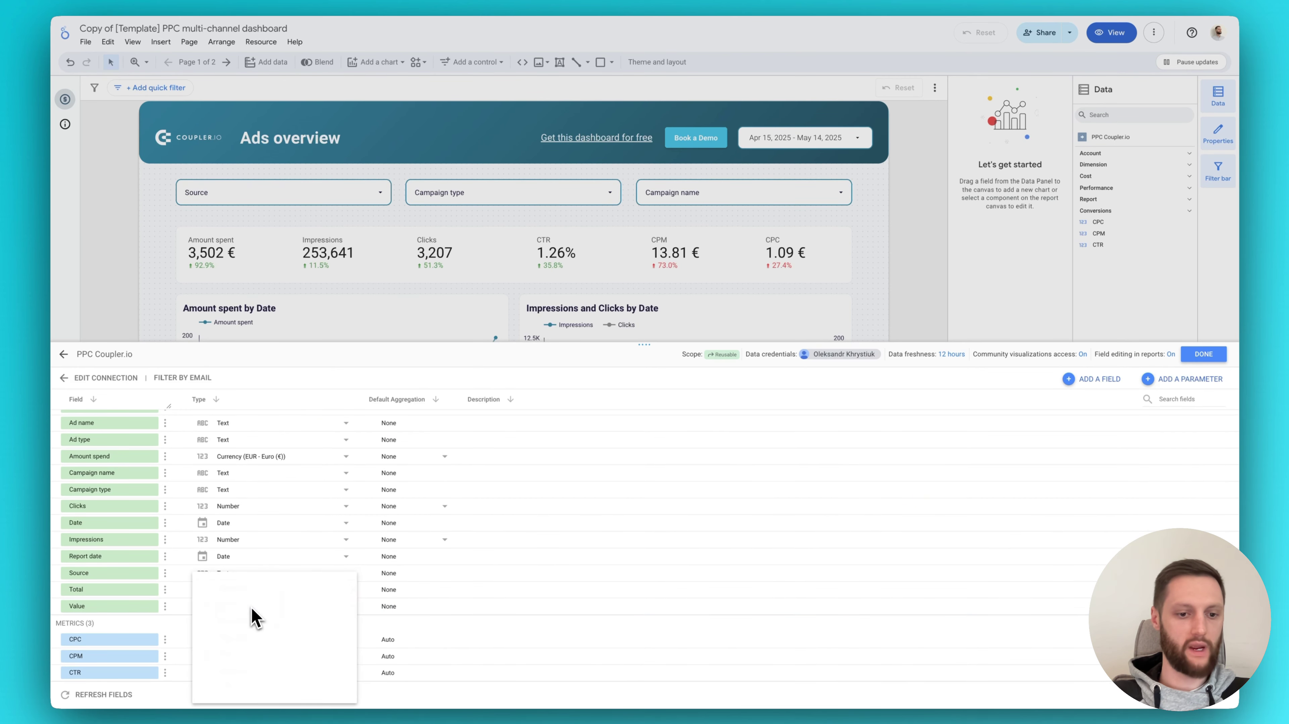
{"action": "mouse_move", "coordinate": [287, 672]}
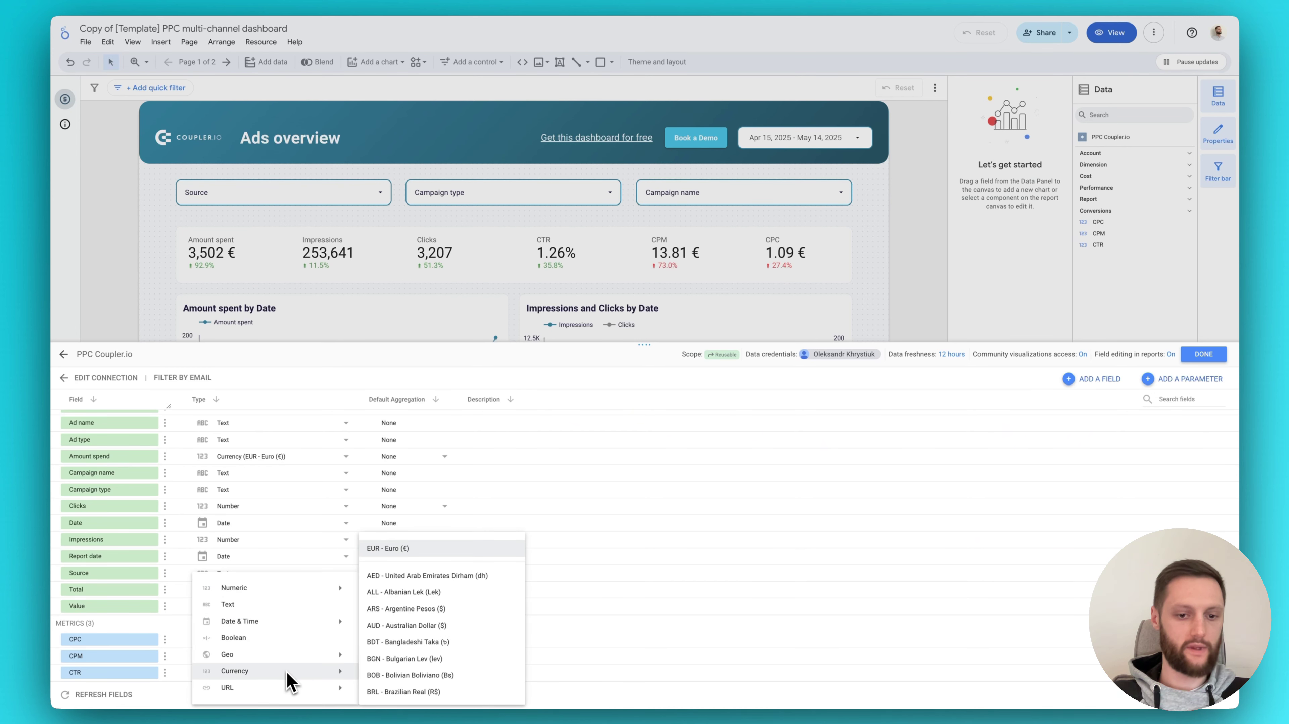
{"action": "left_click", "coordinate": [398, 551]}
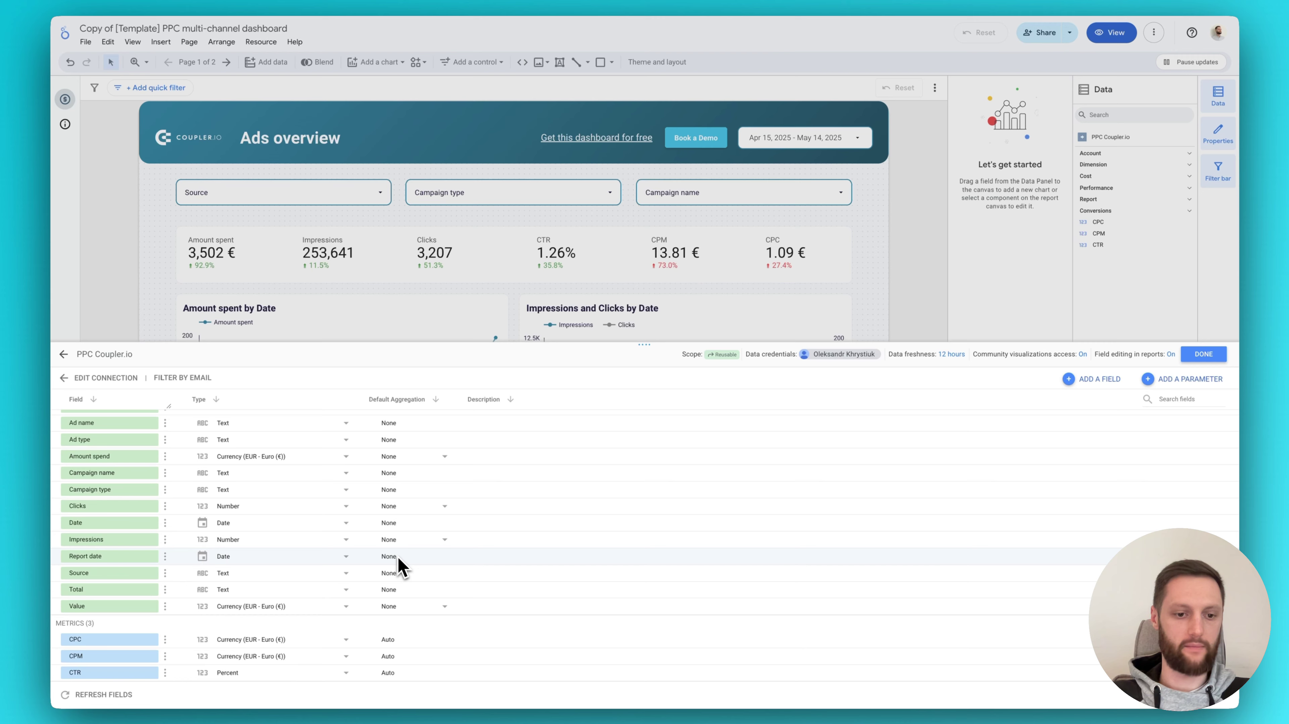
{"action": "left_click", "coordinate": [1203, 354]}
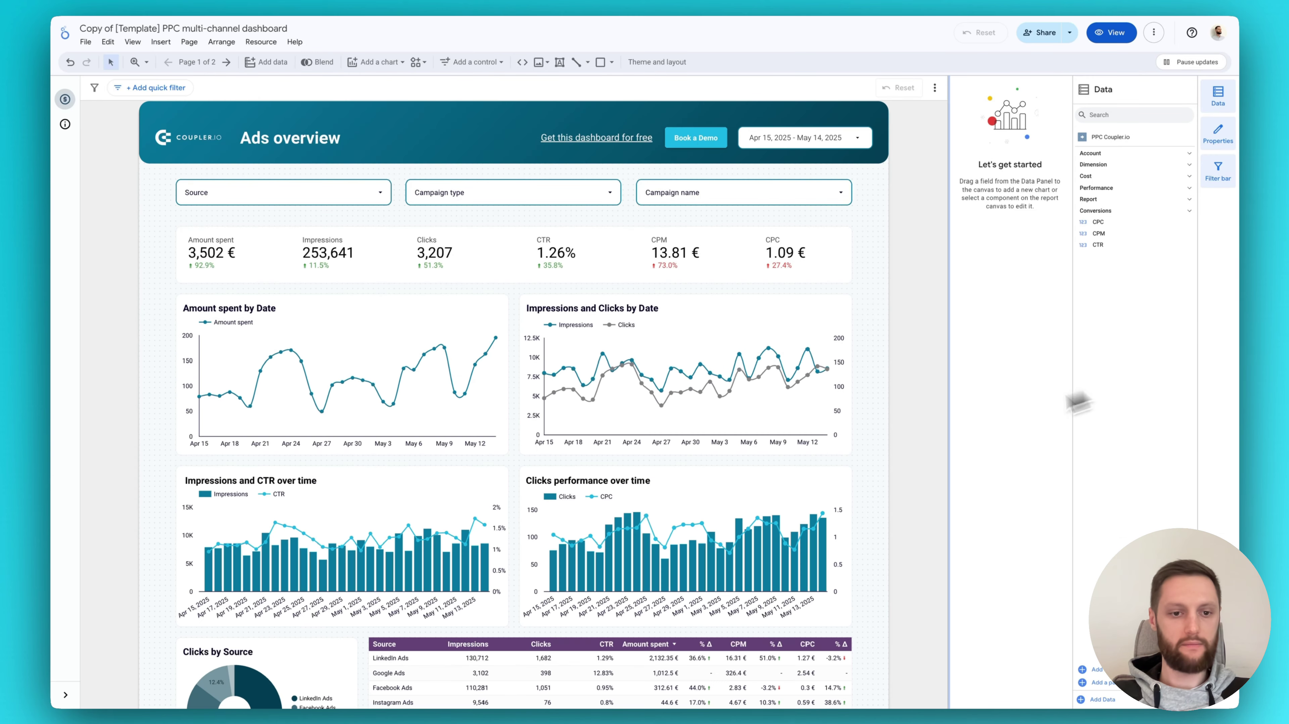
- Move the CPM and CPC scorecards in the Ads overview summary row closer to the CTR scorecard to free space at the row's end
{"action": "mouse_move", "coordinate": [674, 548]}
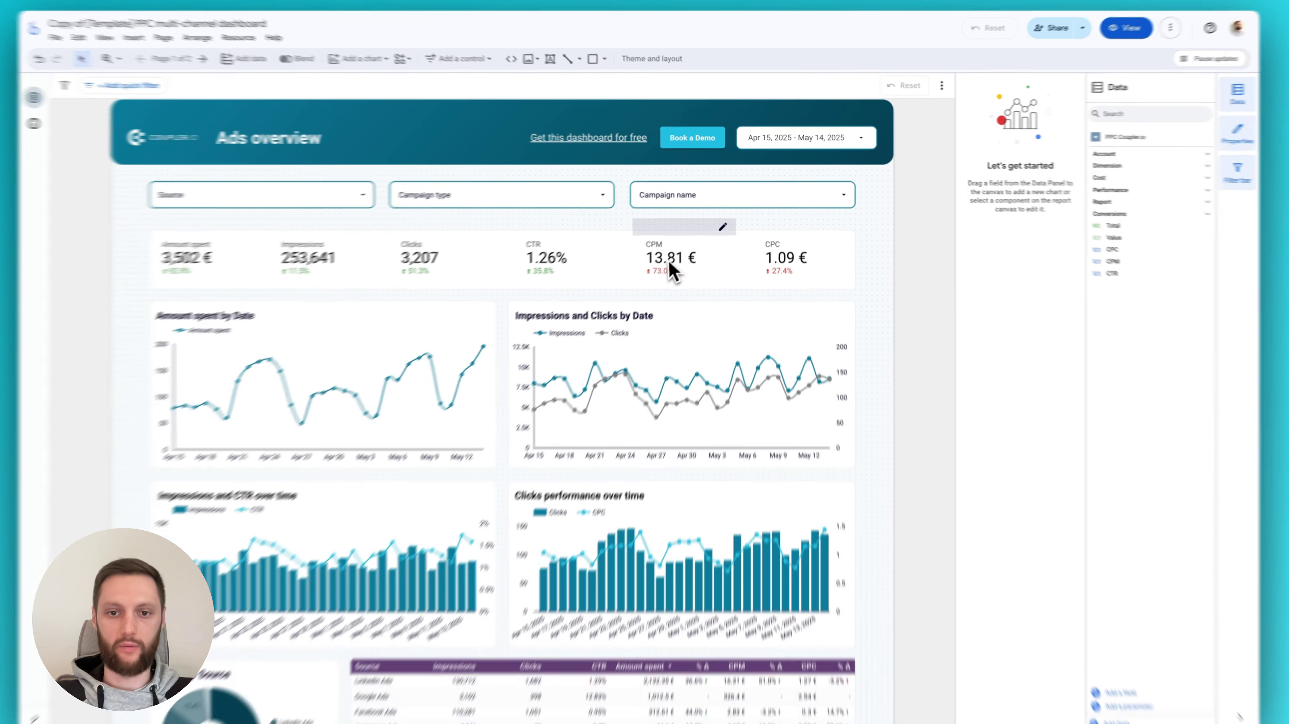
{"action": "left_click", "coordinate": [669, 259]}
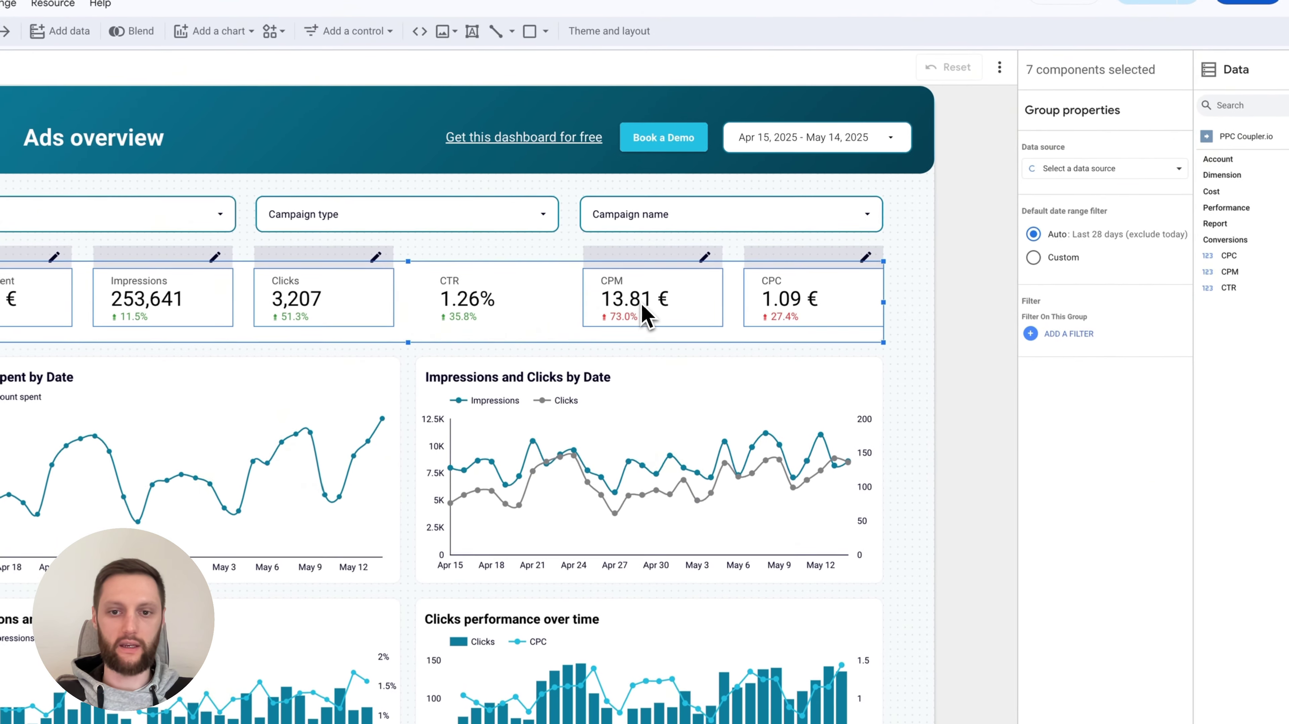
{"action": "left_click", "coordinate": [647, 312]}
{"action": "left_click_drag", "start_coordinate": [648, 314], "coordinate": [597, 312]}
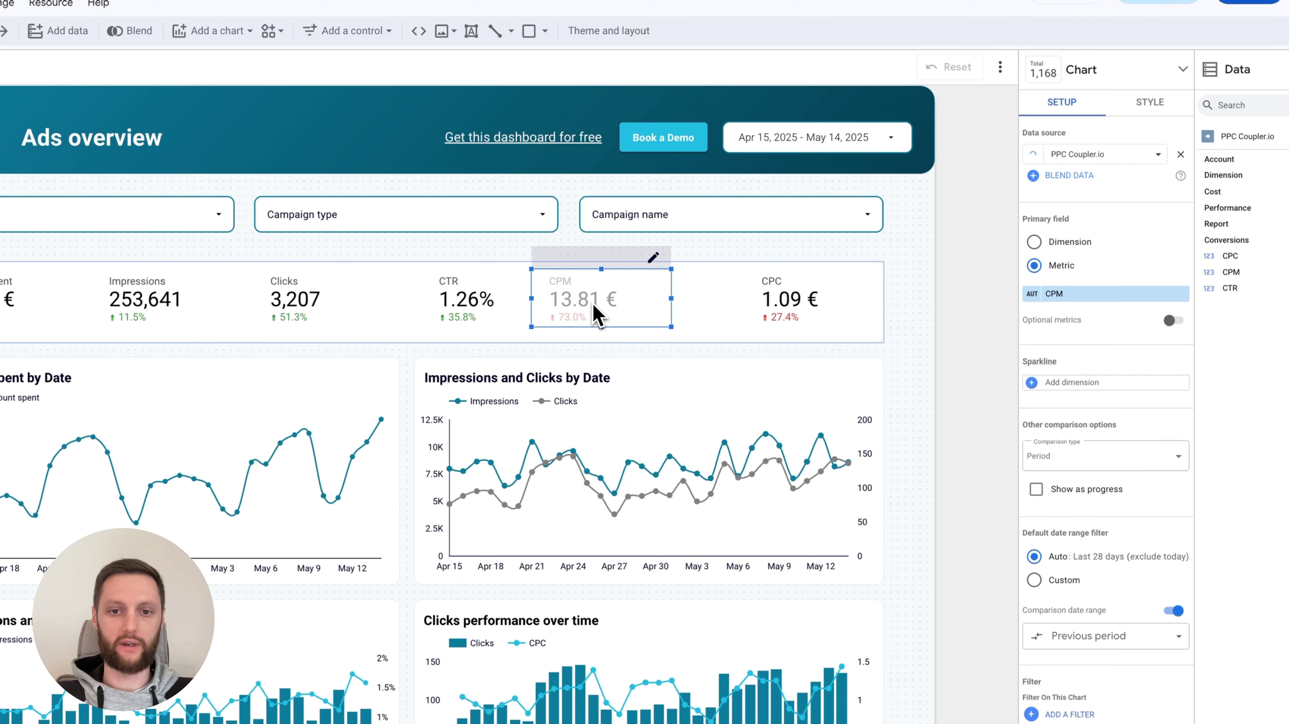
{"action": "left_click", "coordinate": [783, 304]}
{"action": "left_click", "coordinate": [809, 317]}
{"action": "left_click_drag", "start_coordinate": [809, 316], "coordinate": [705, 307]}
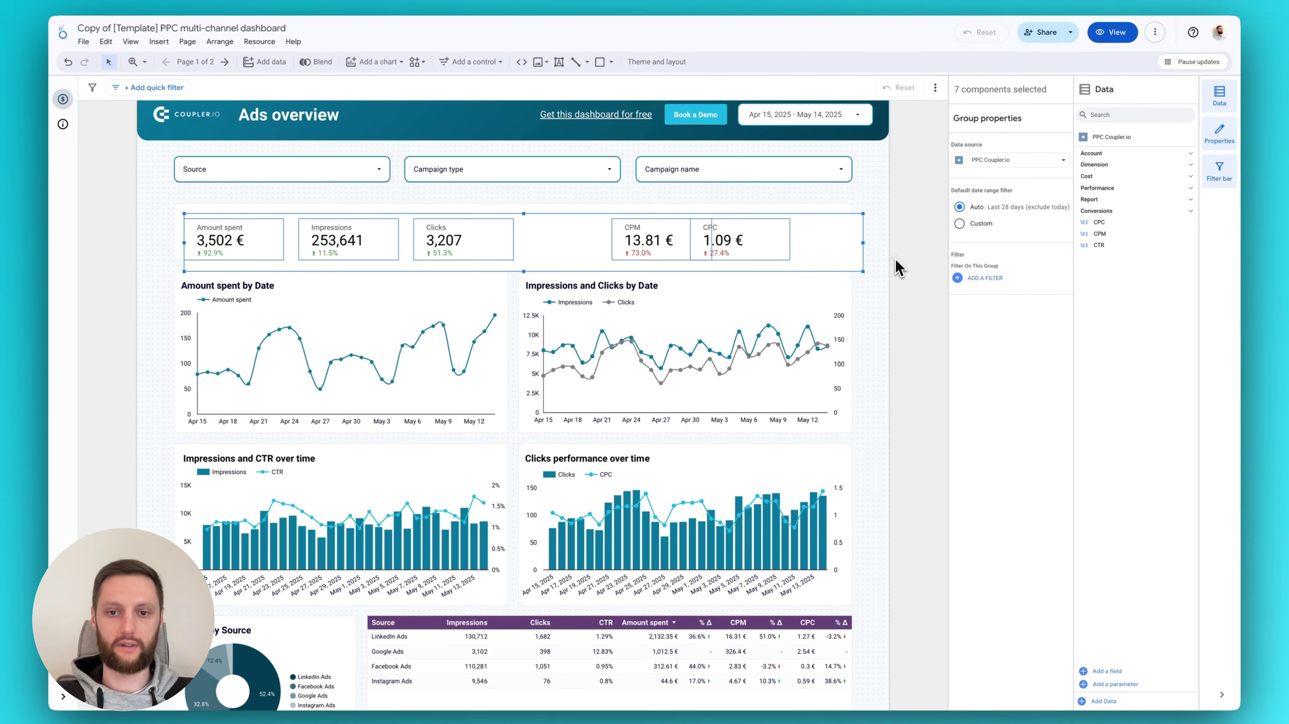
{"action": "left_click", "coordinate": [897, 267]}
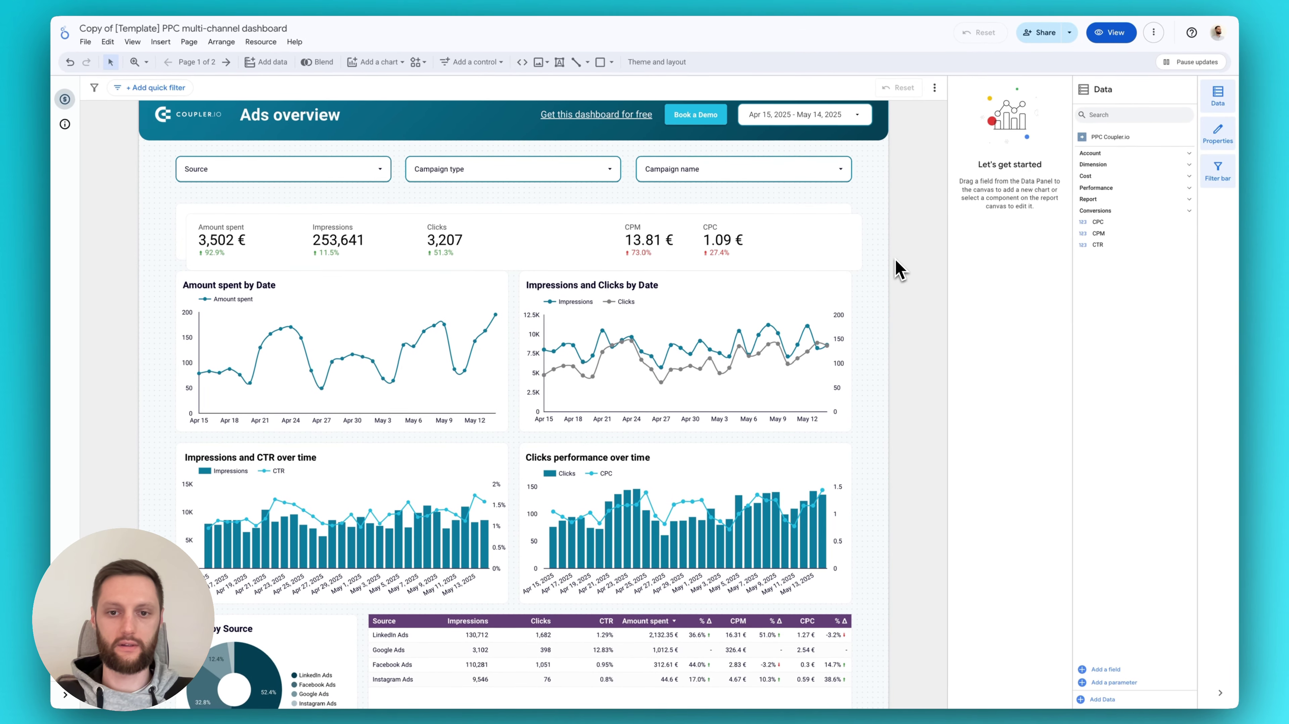
- Duplicate the CPC scorecard, place the copy at the end of the Ads overview summary row and set its metric to Total
{"action": "left_click", "coordinate": [727, 238]}
{"action": "left_click", "coordinate": [727, 239]}
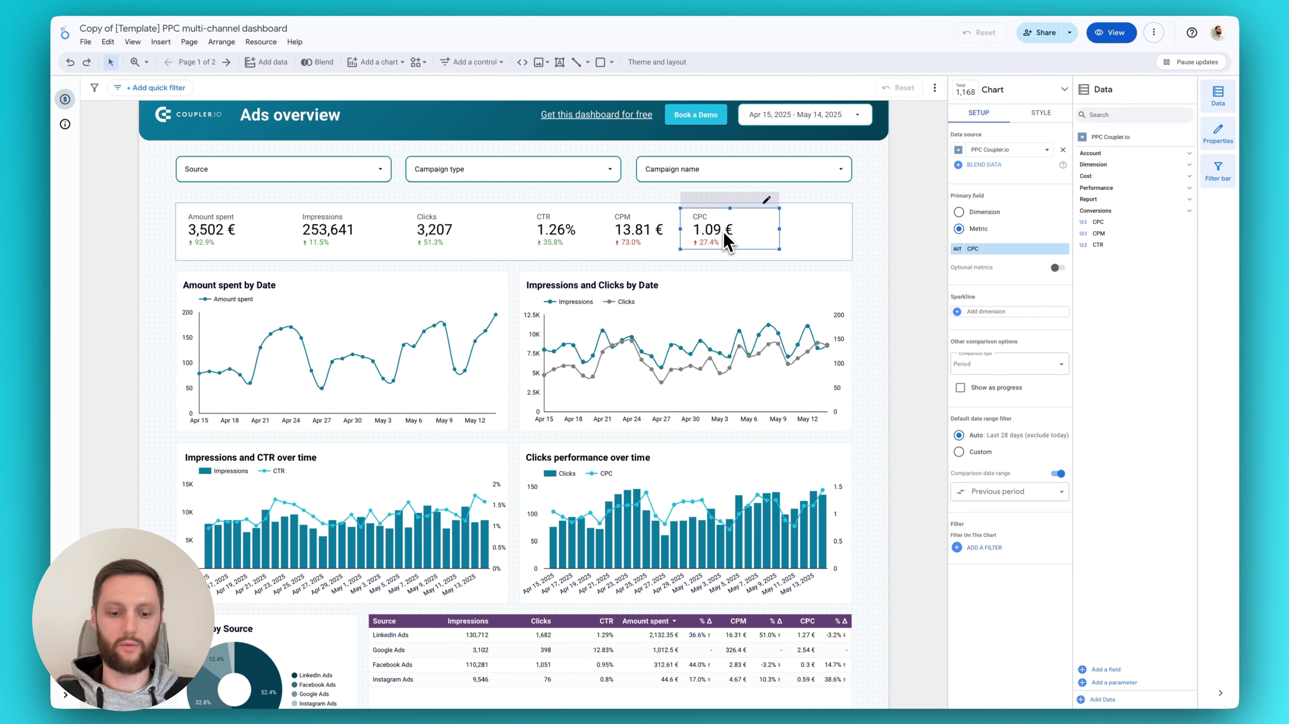
{"action": "key", "text": "ctrl+v"}
{"action": "scroll", "coordinate": [732, 233], "scroll_direction": "up", "scroll_amount": 3}
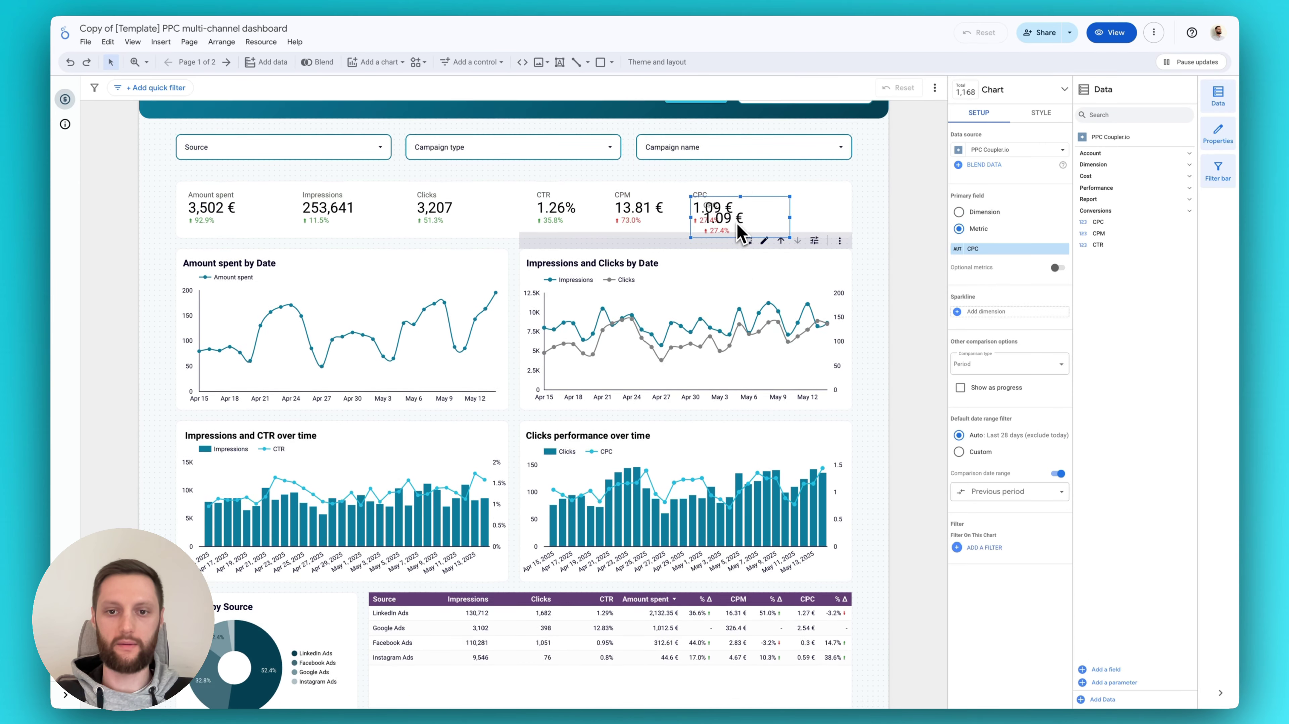
{"action": "left_click_drag", "start_coordinate": [721, 260], "coordinate": [785, 259]}
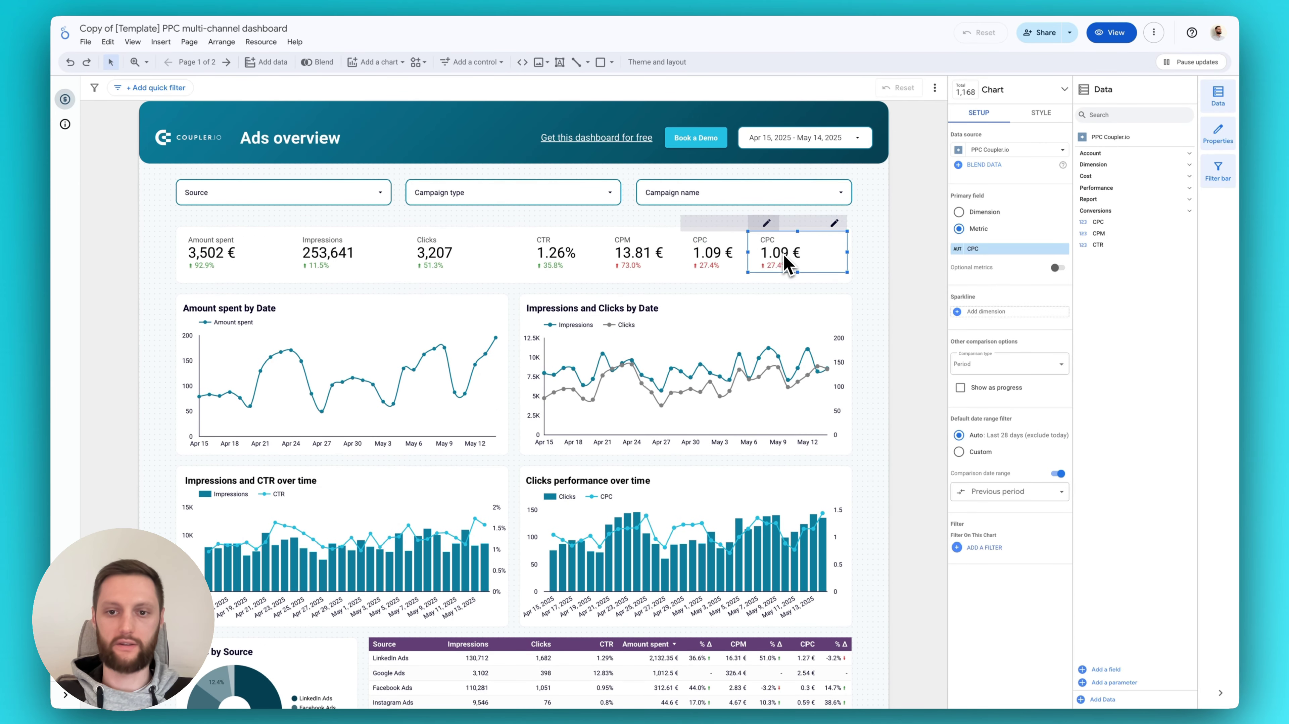
{"action": "left_click_drag", "start_coordinate": [1098, 222], "coordinate": [985, 251]}
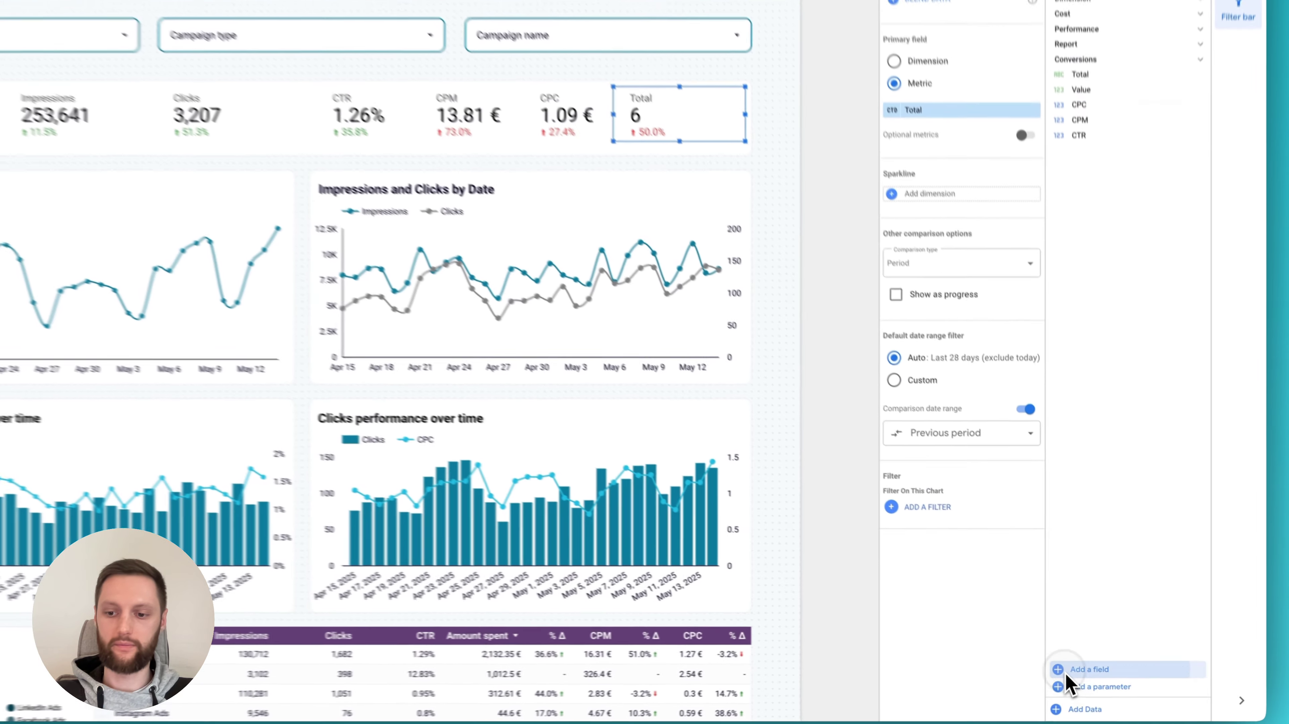
- Start a calculated field named CPConv in the PPC Coupler.io data source
{"action": "left_click", "coordinate": [1097, 670]}
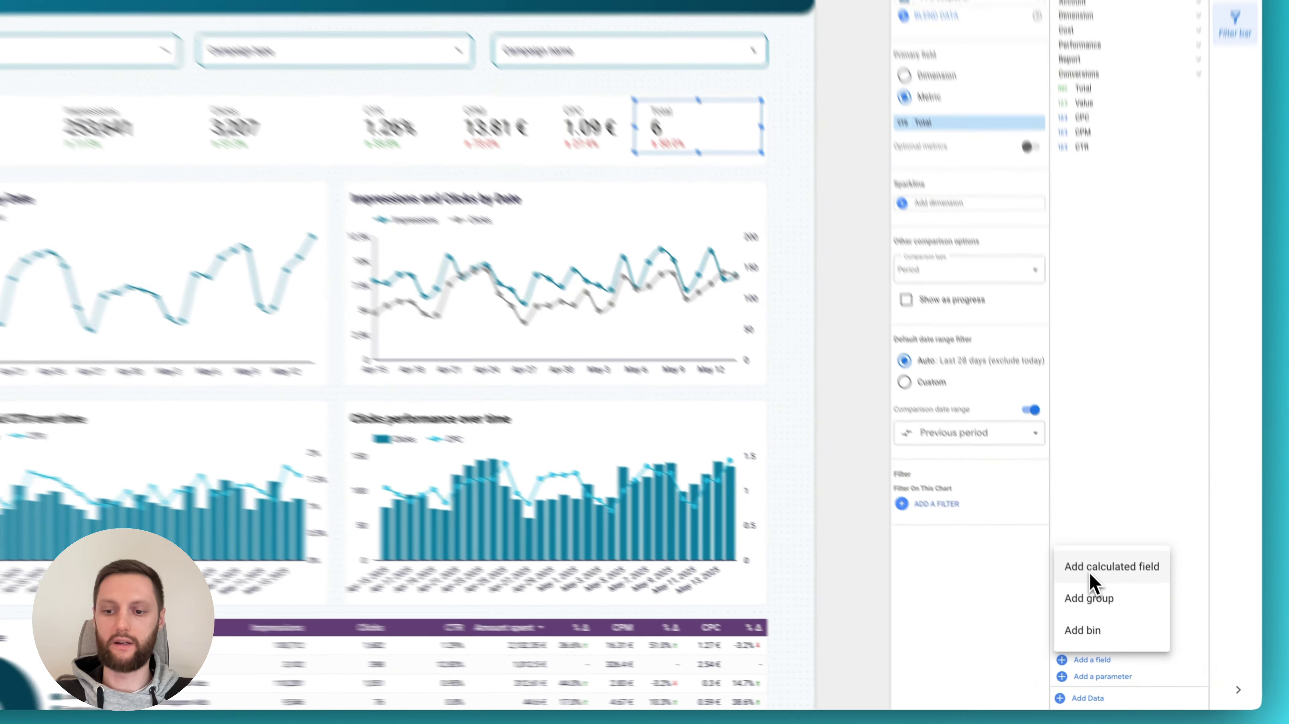
{"action": "left_click", "coordinate": [1090, 675]}
{"action": "left_click", "coordinate": [373, 445]}
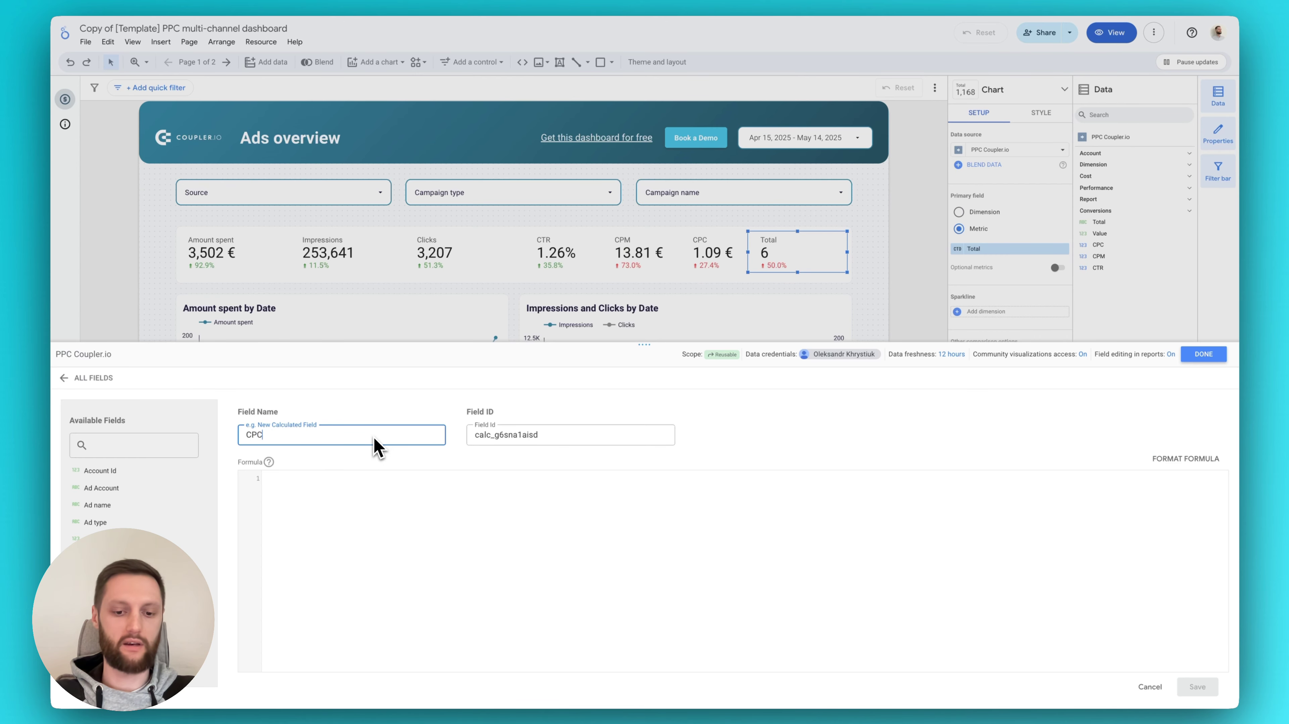
{"action": "type", "text": "CPConv"}
- Try to save the CPConv field with the formula SUM(Amount spend)/SUM(Total), and leave the field editor
{"action": "left_click", "coordinate": [359, 521]}
{"action": "type", "text": "SUM("}
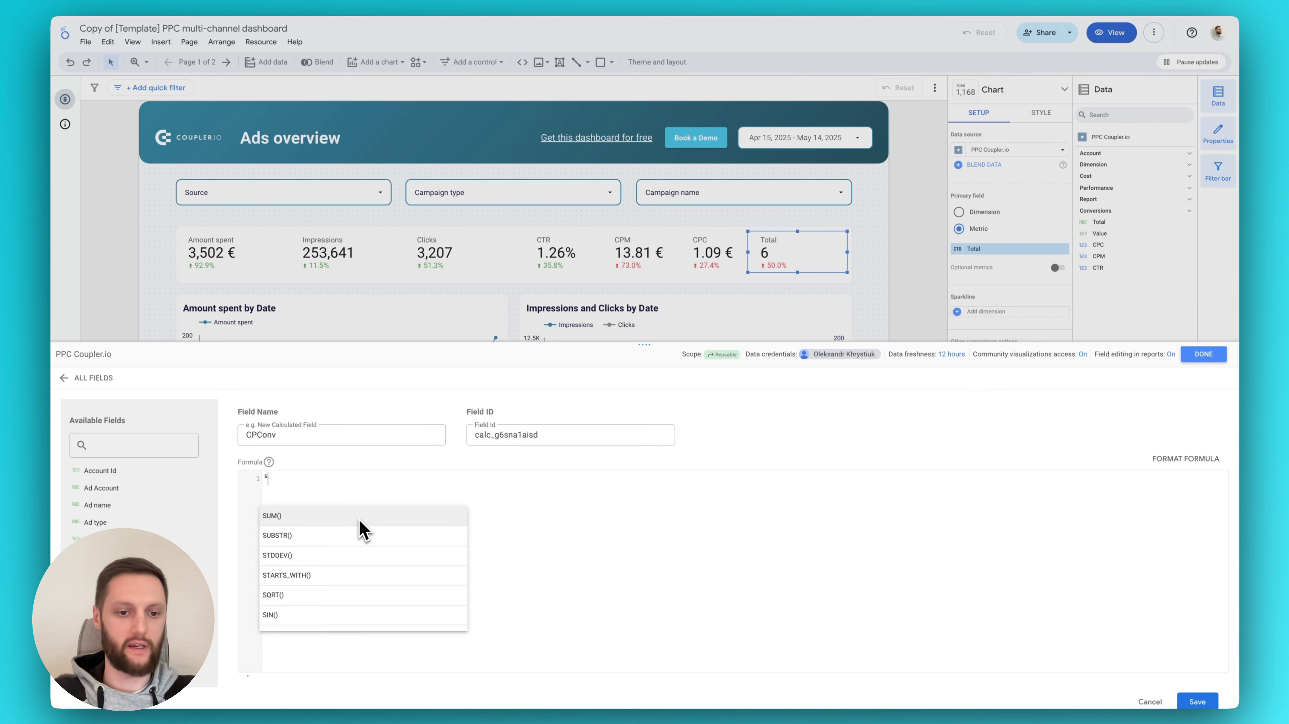
{"action": "type", "text": "amo"}
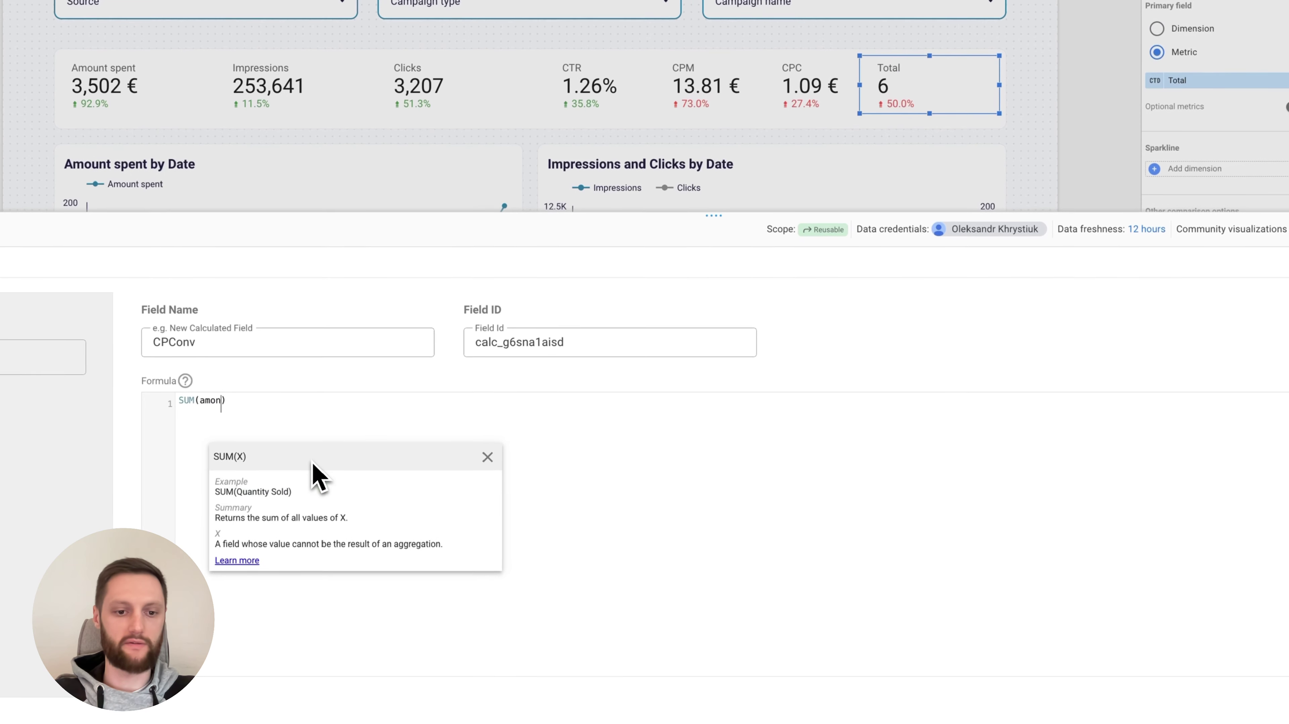
{"action": "key", "text": "Return"}
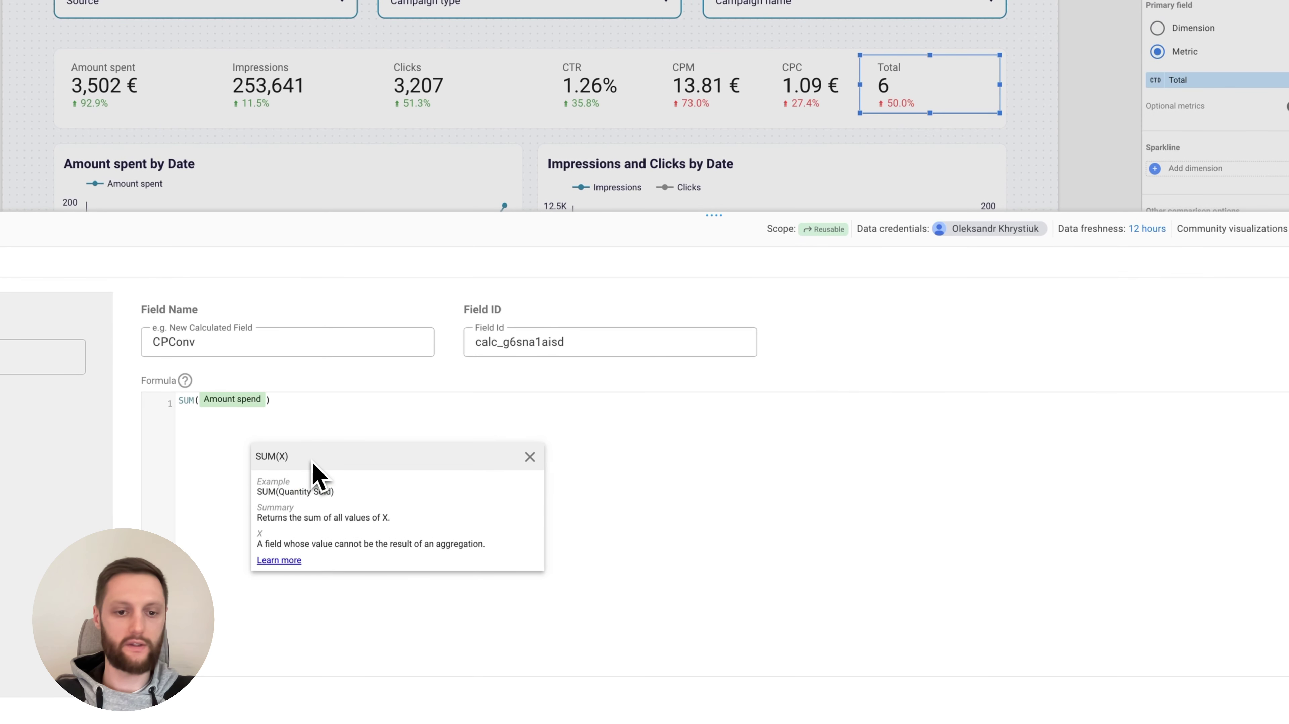
{"action": "key", "text": "Right"}
{"action": "type", "text": "/sum"}
{"action": "key", "text": "Return"}
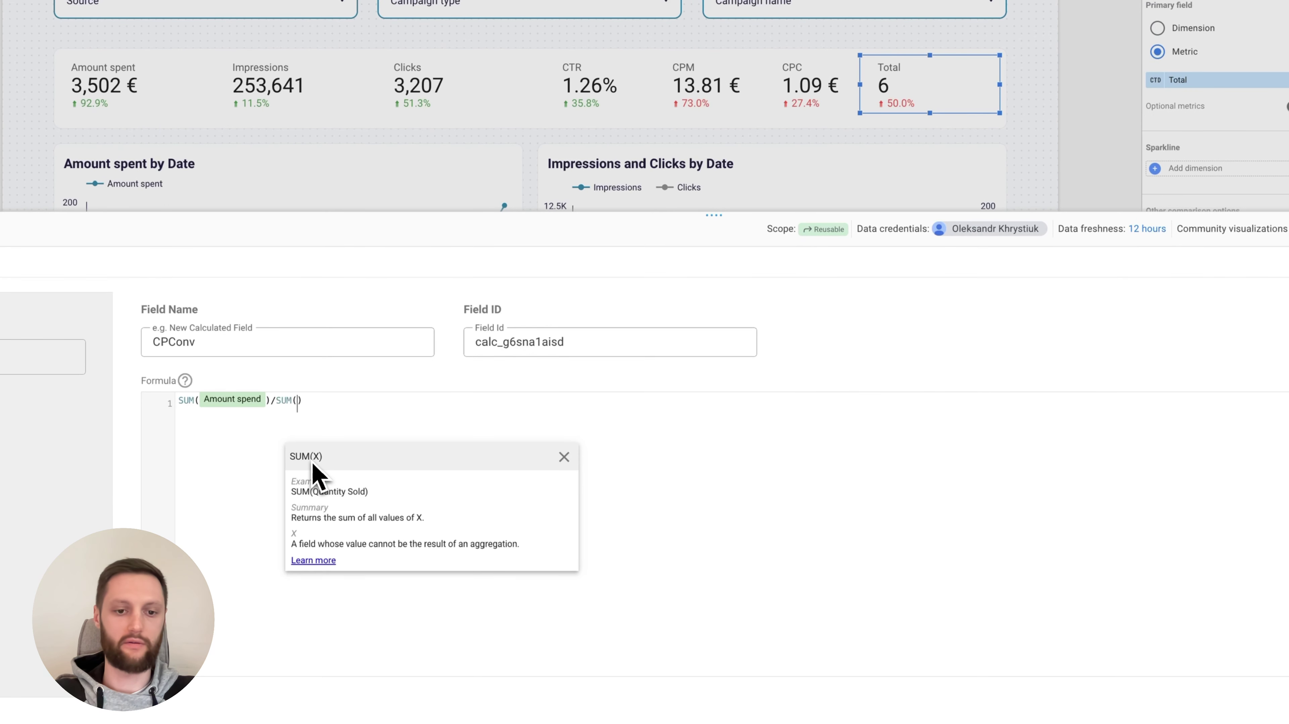
{"action": "type", "text": "tot"}
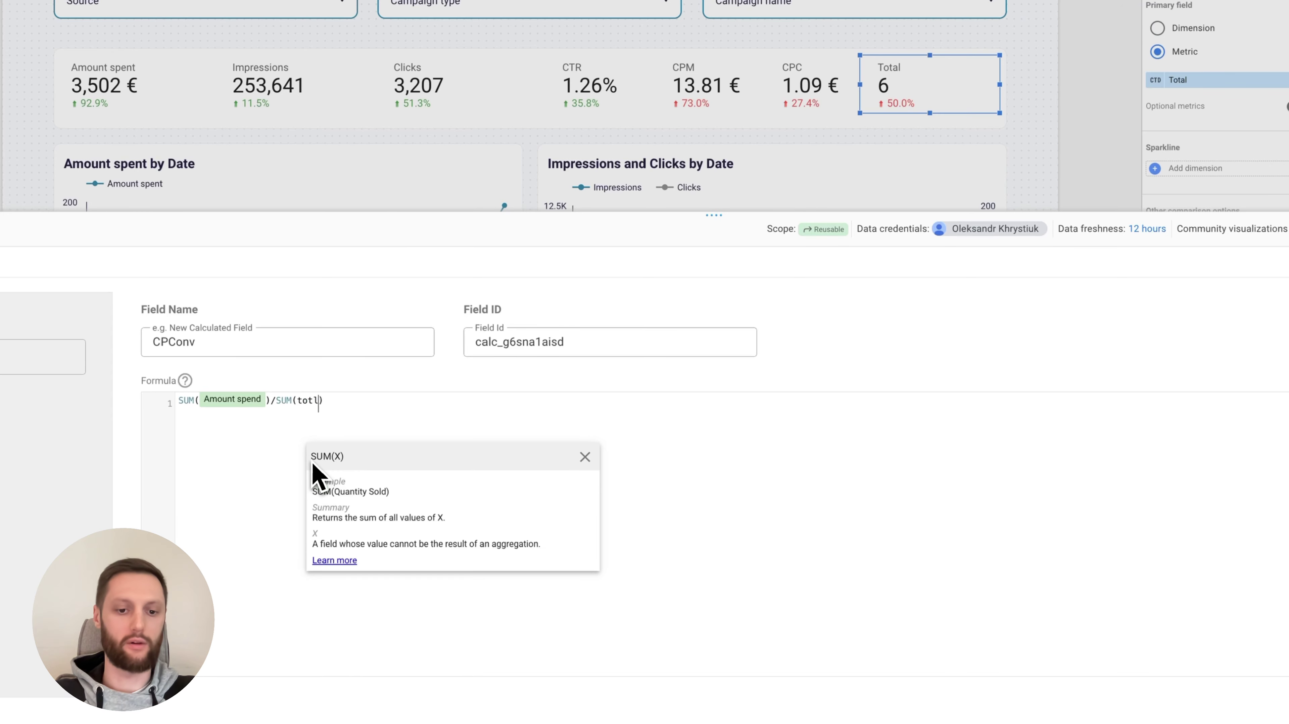
{"action": "left_click", "coordinate": [364, 487]}
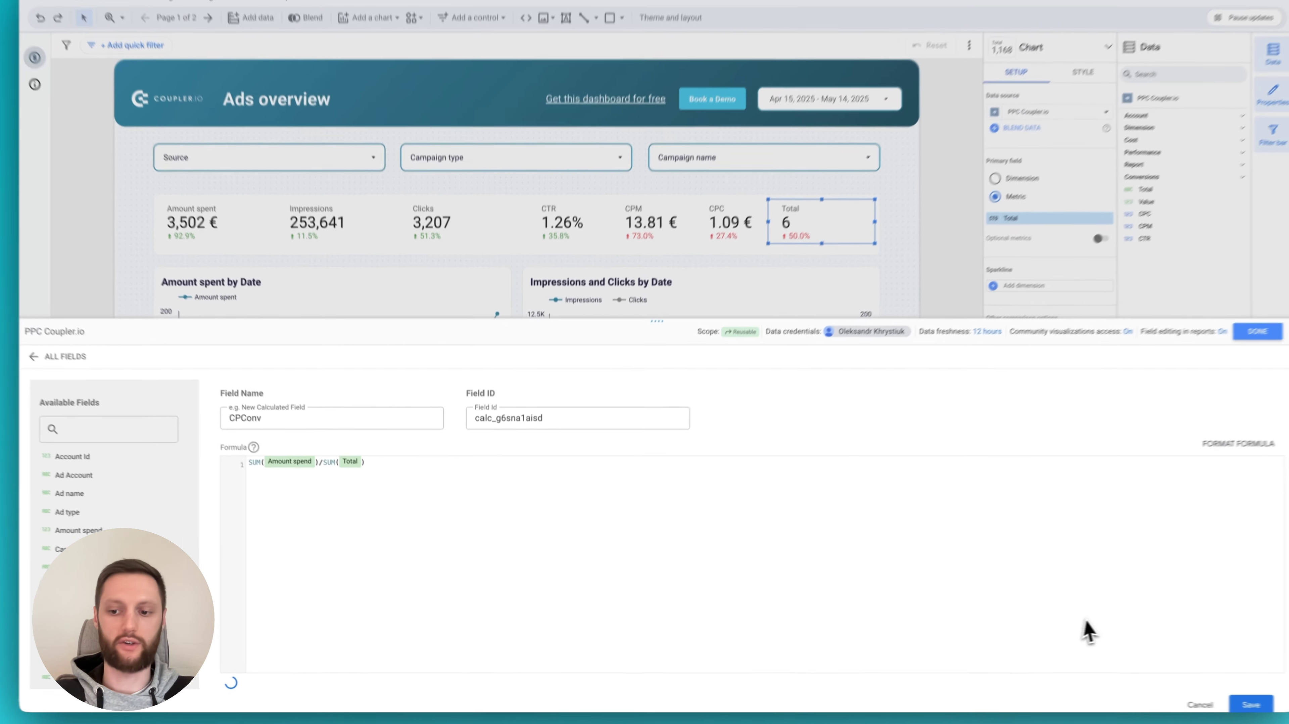
{"action": "left_click", "coordinate": [1249, 704]}
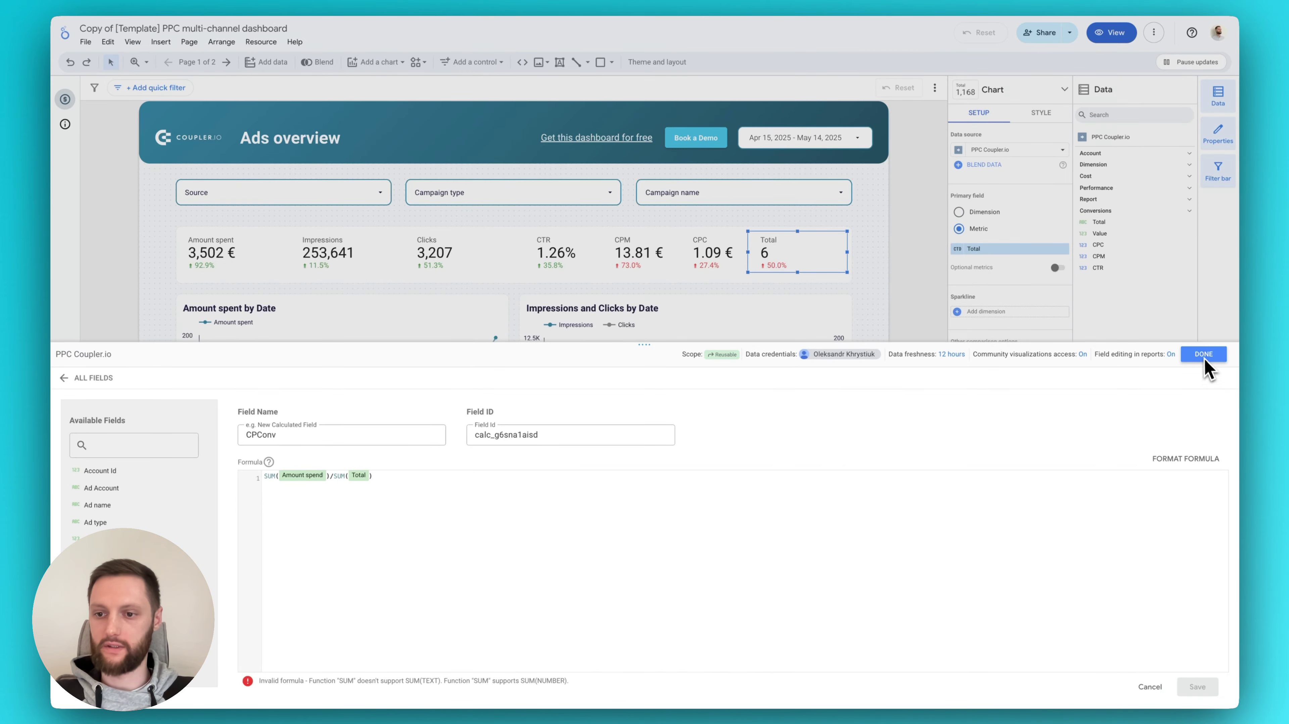
{"action": "left_click", "coordinate": [1205, 355]}
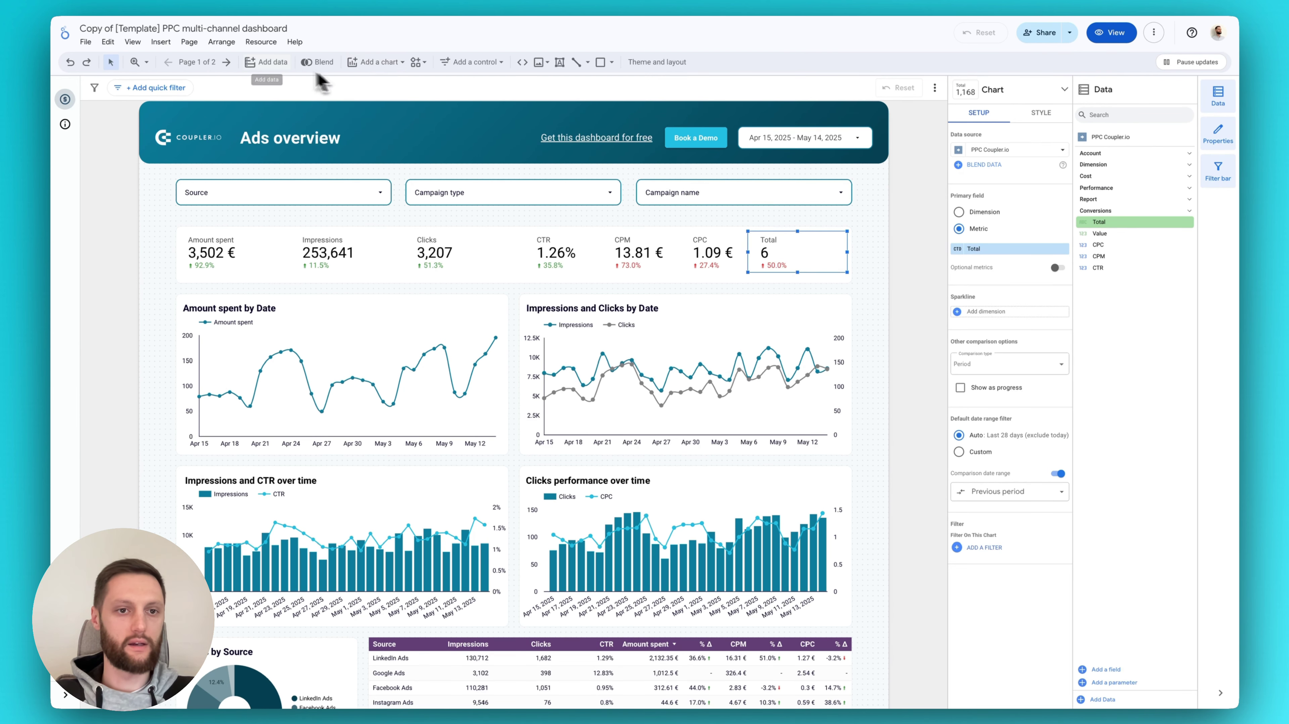
- Set the Total field's type to Number in the PPC Coupler.io data source and return to the report
{"action": "left_click", "coordinate": [260, 43]}
{"action": "left_click", "coordinate": [276, 62]}
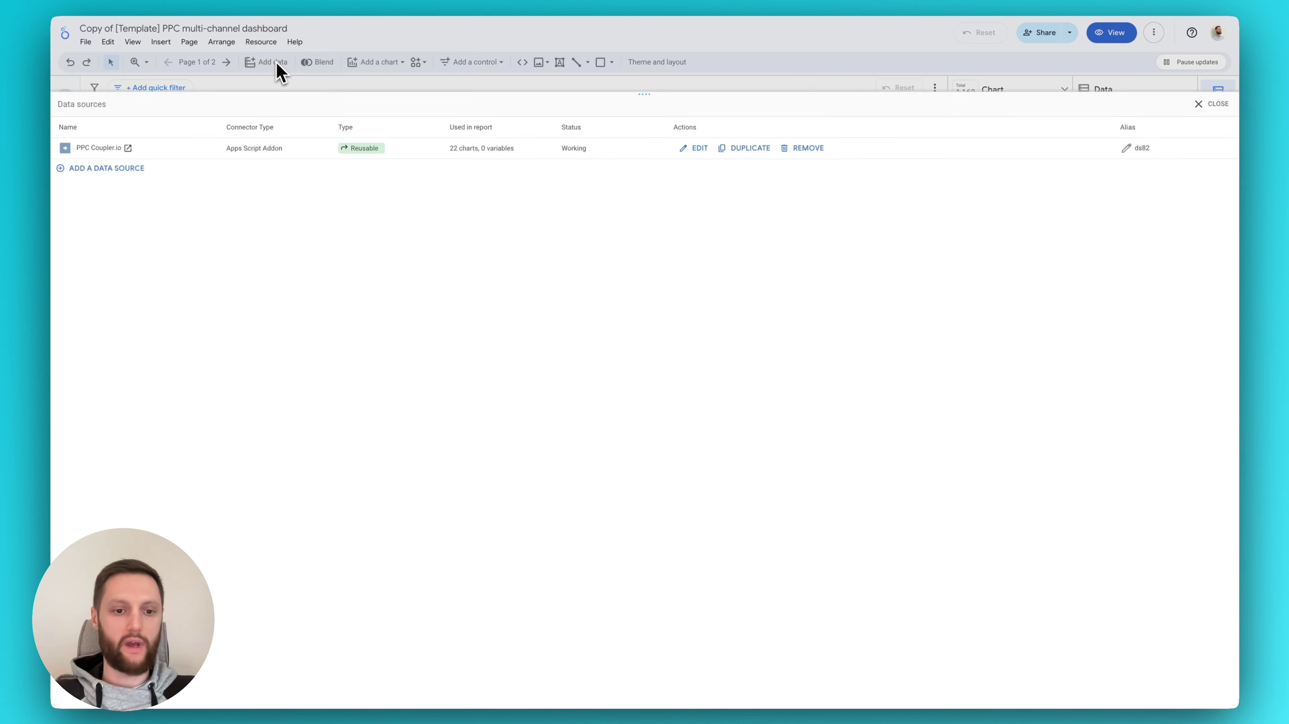
{"action": "left_click", "coordinate": [693, 108]}
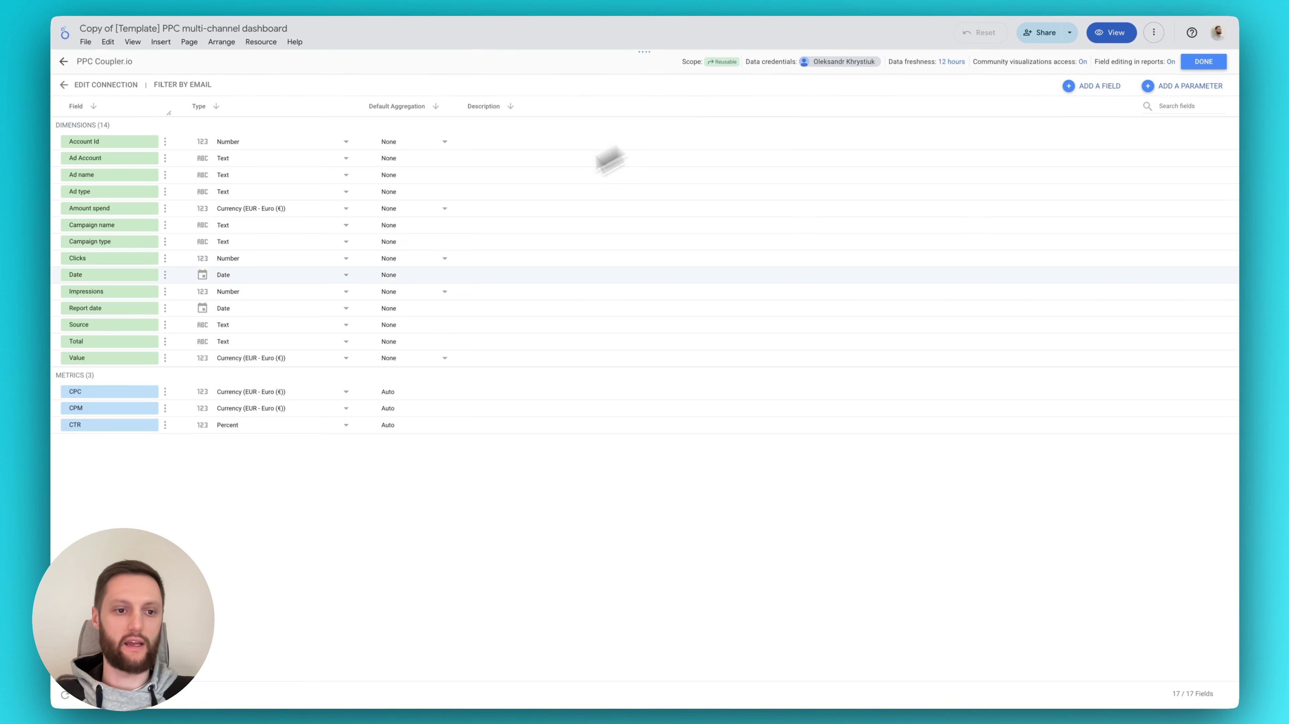
{"action": "left_click", "coordinate": [242, 344]}
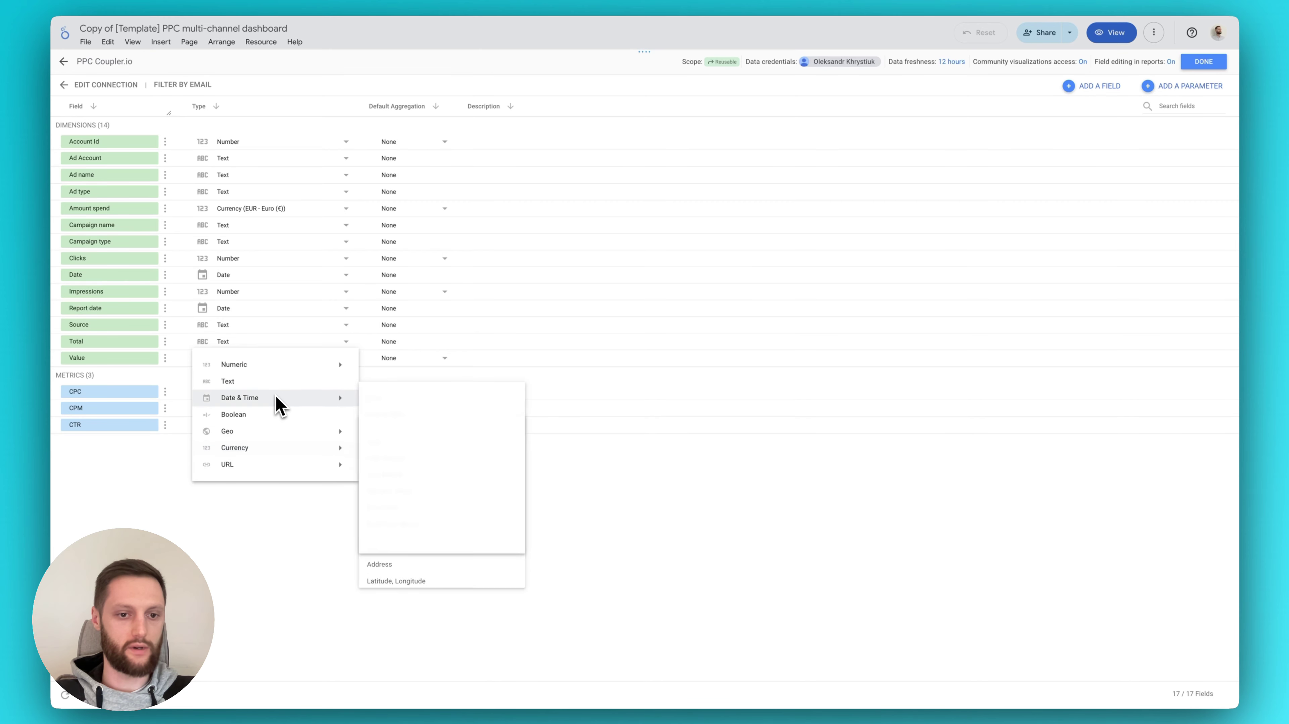
{"action": "mouse_move", "coordinate": [287, 375]}
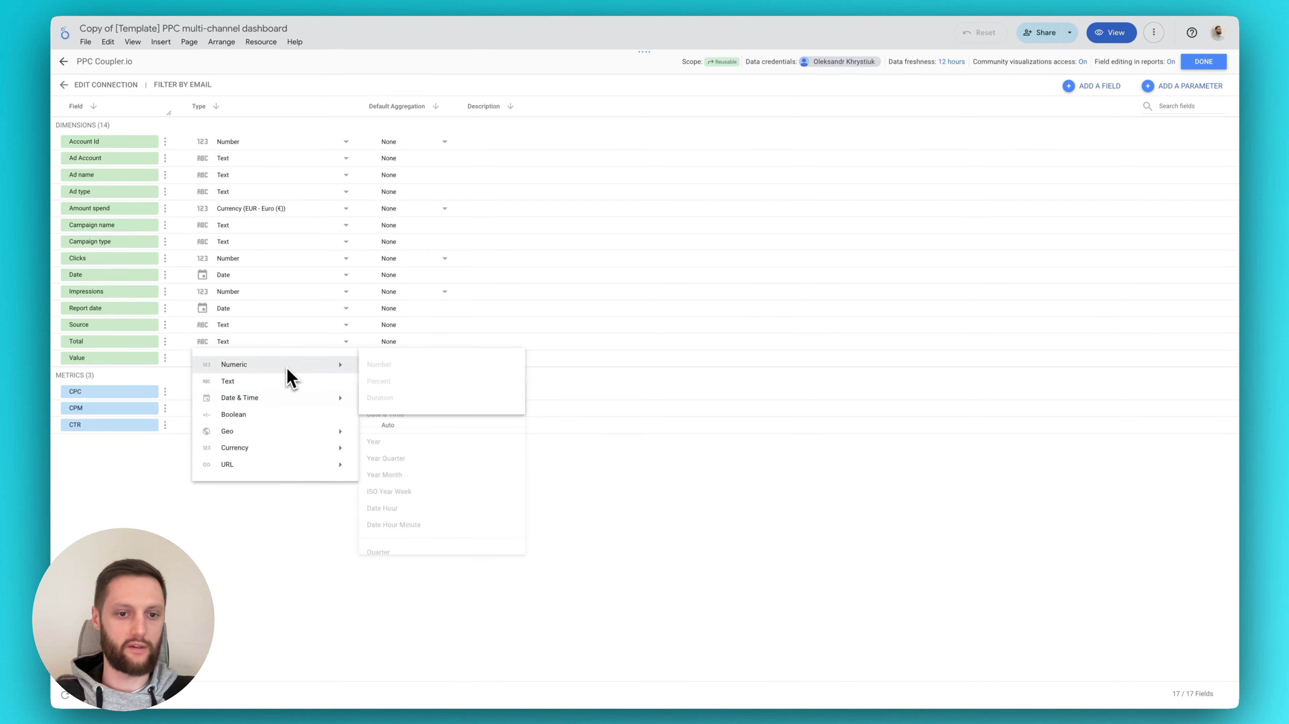
{"action": "left_click", "coordinate": [384, 368]}
{"action": "left_click", "coordinate": [1201, 63]}
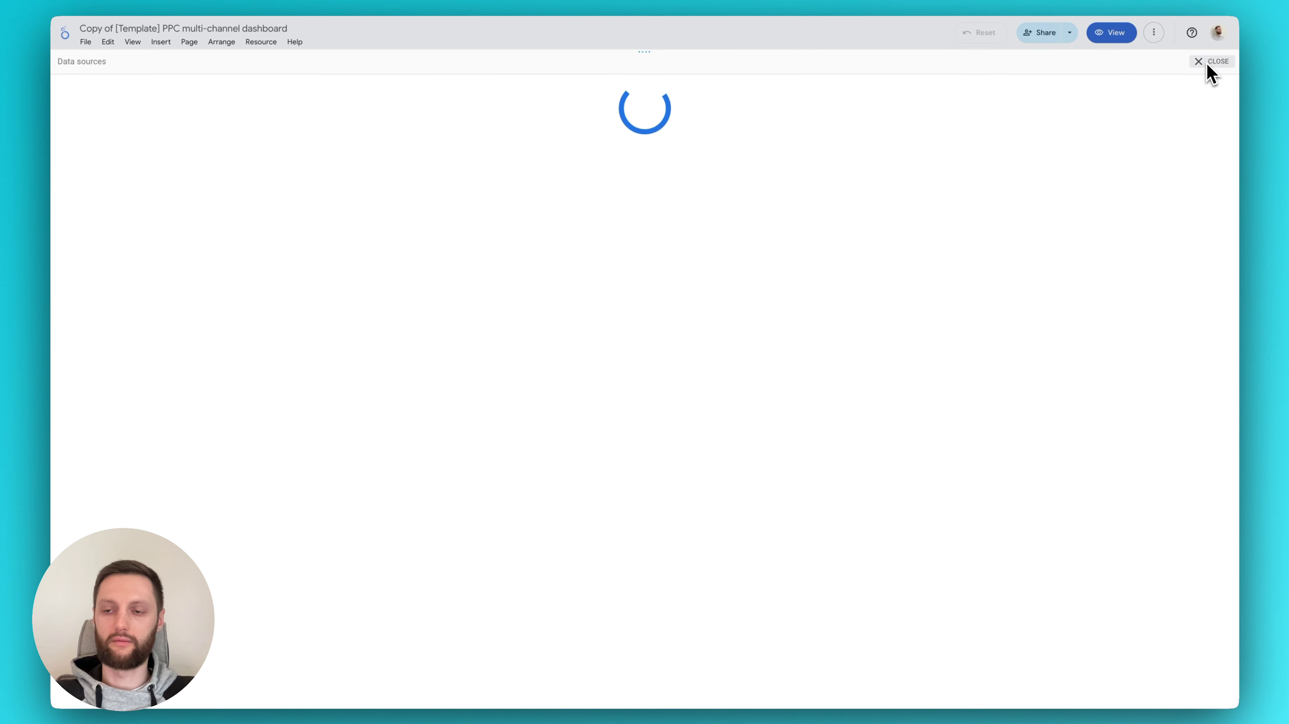
{"action": "left_click", "coordinate": [1206, 67]}
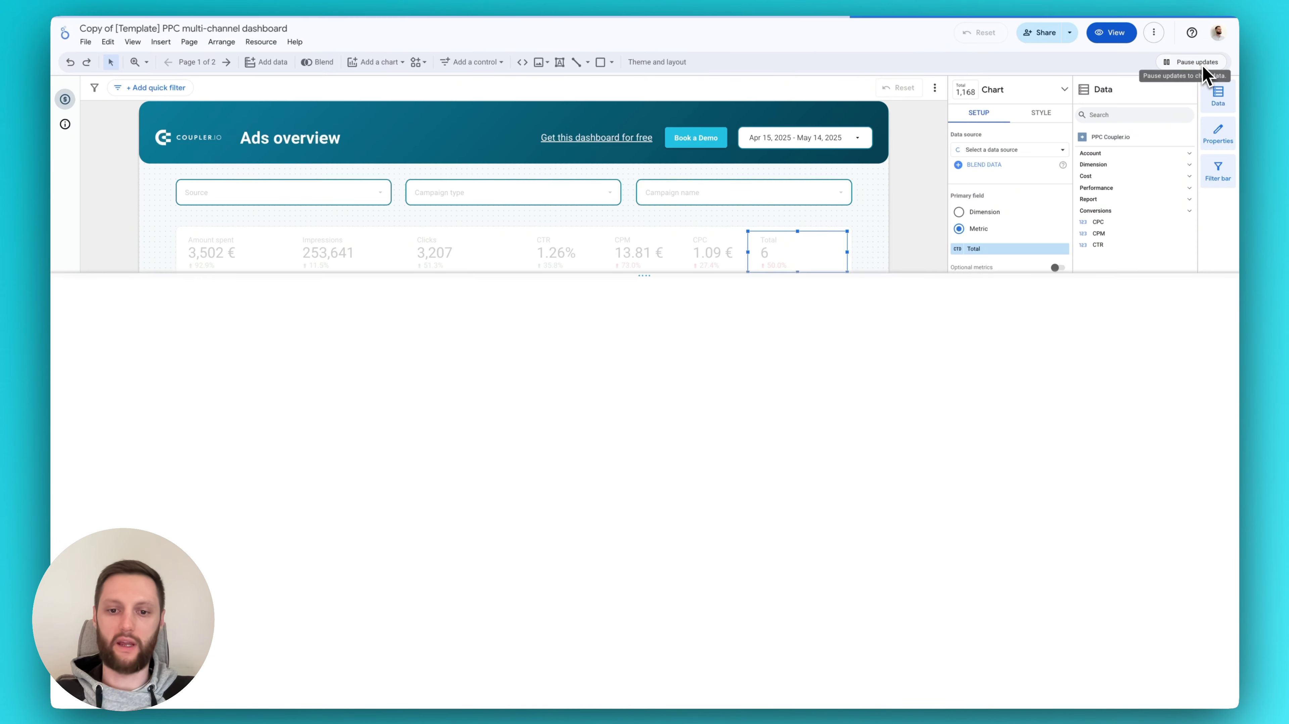
- Create a new calculated field in the PPC Coupler.io data source and name it CPConv
{"action": "left_click", "coordinate": [1091, 670]}
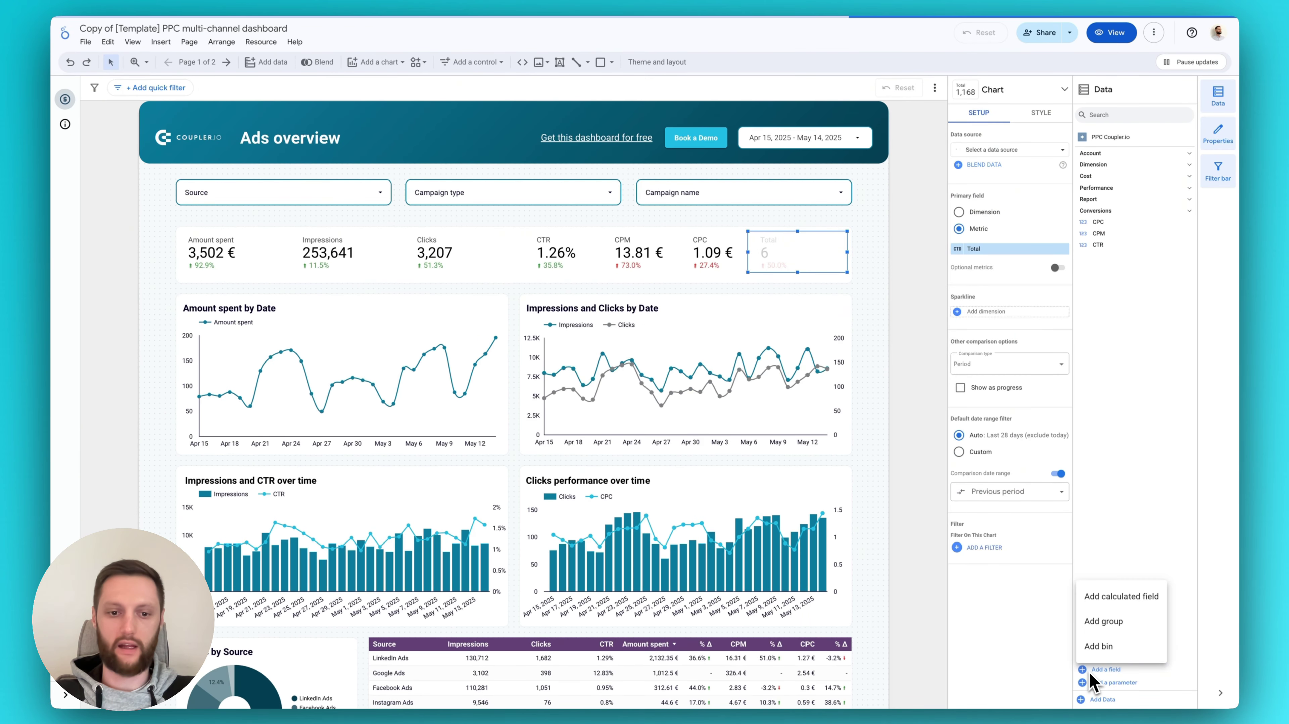
{"action": "left_click", "coordinate": [1121, 596]}
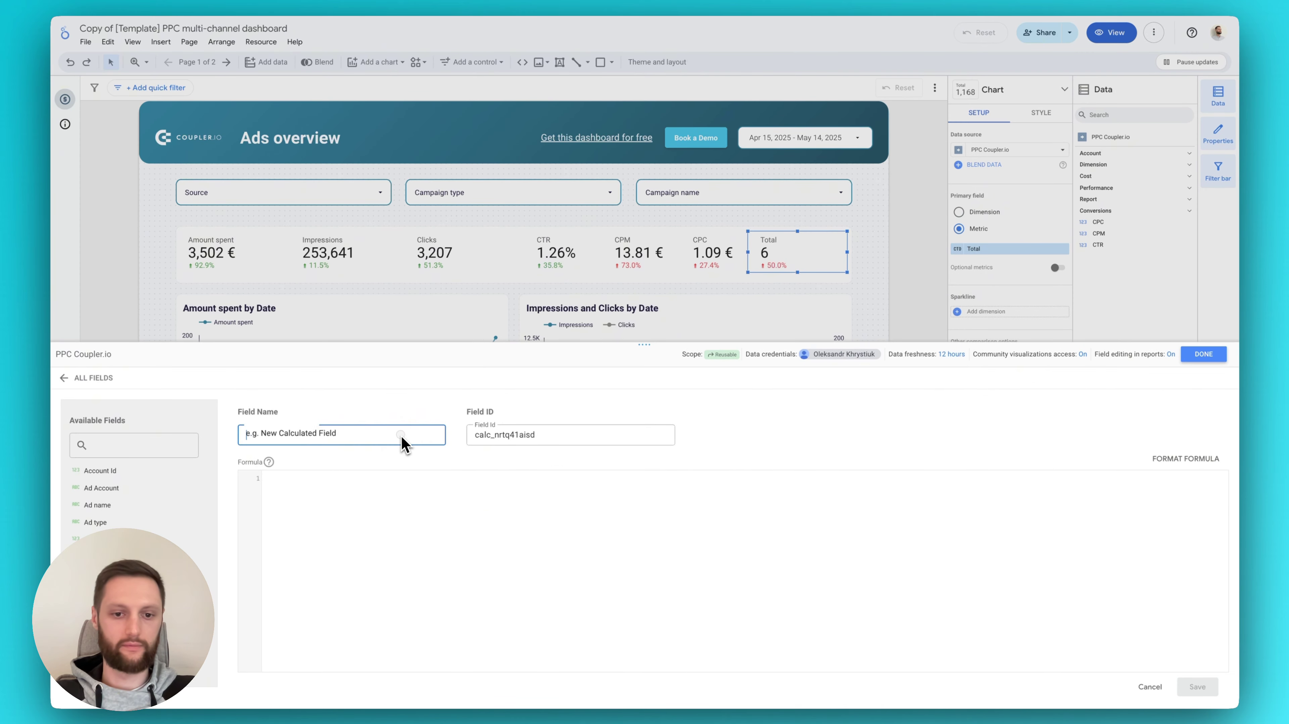
{"action": "type", "text": "Conv"}
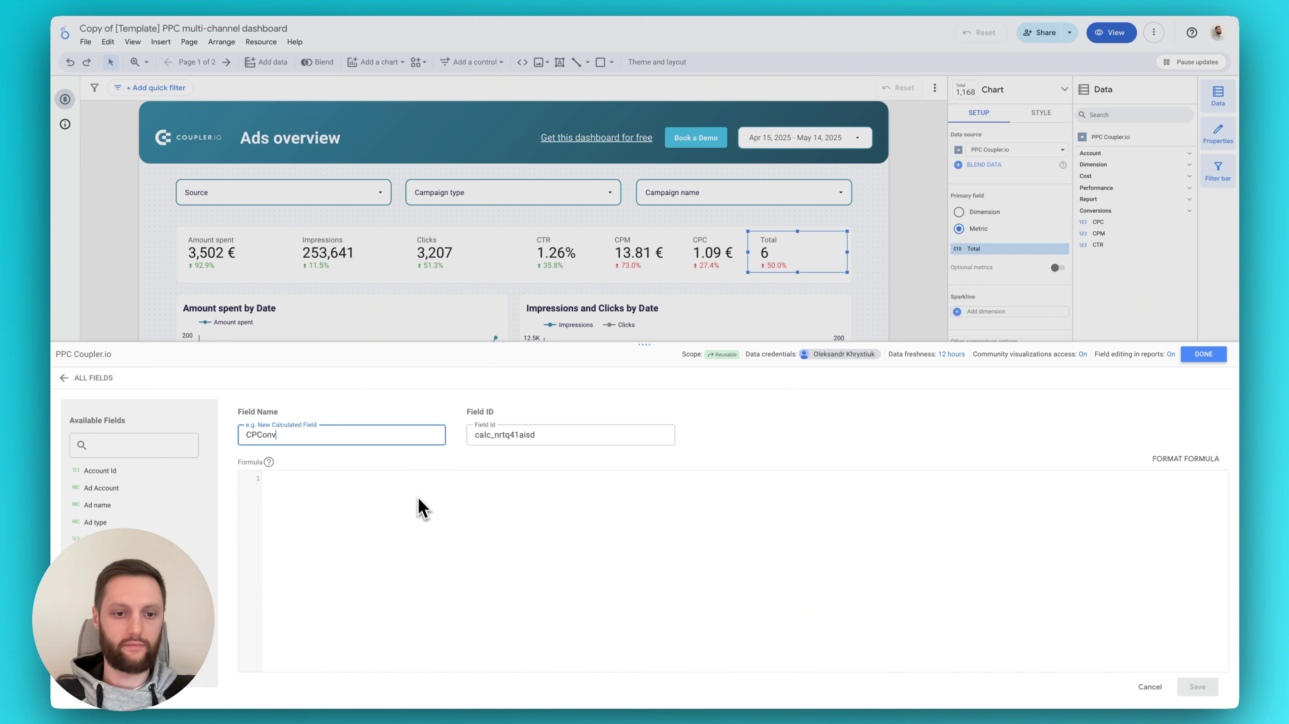
- Define CPConv with the formula SUM(Amount spend)/SUM(Total), save the field and finish editing
{"action": "left_click", "coordinate": [420, 508]}
{"action": "type", "text": "SUM("}
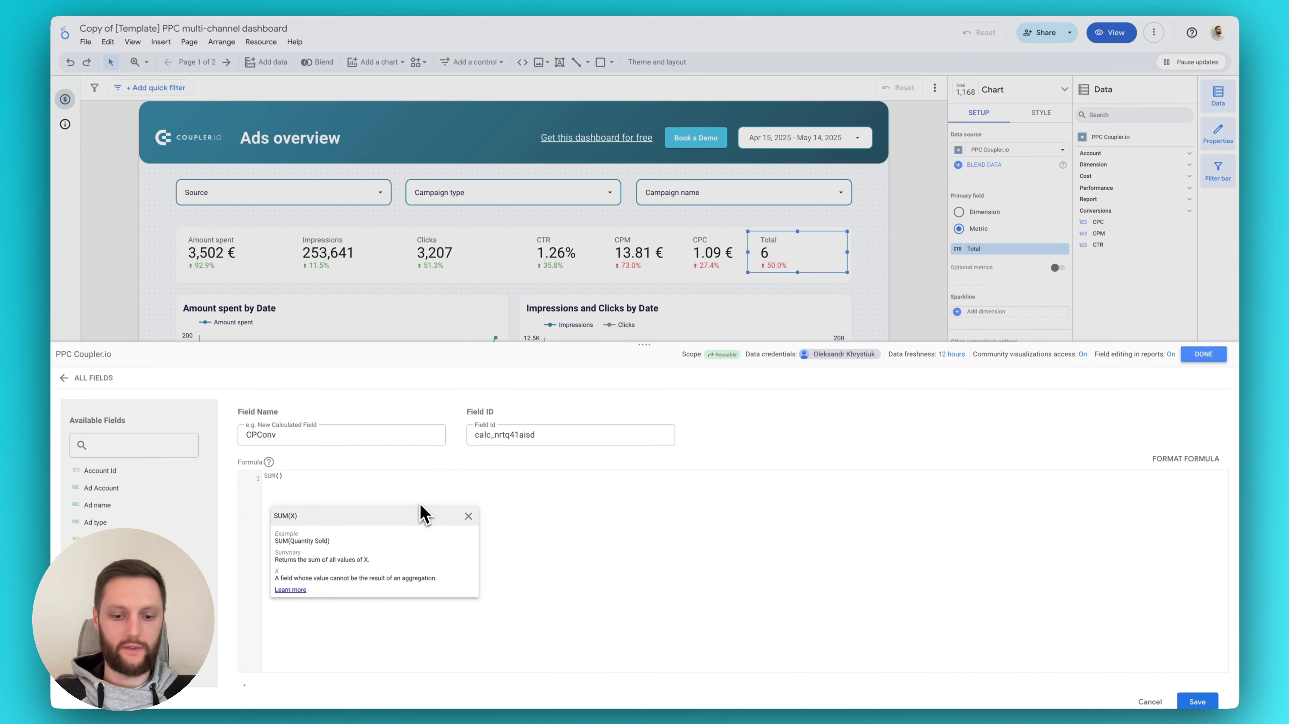
{"action": "type", "text": "amo"}
{"action": "key", "text": "Return"}
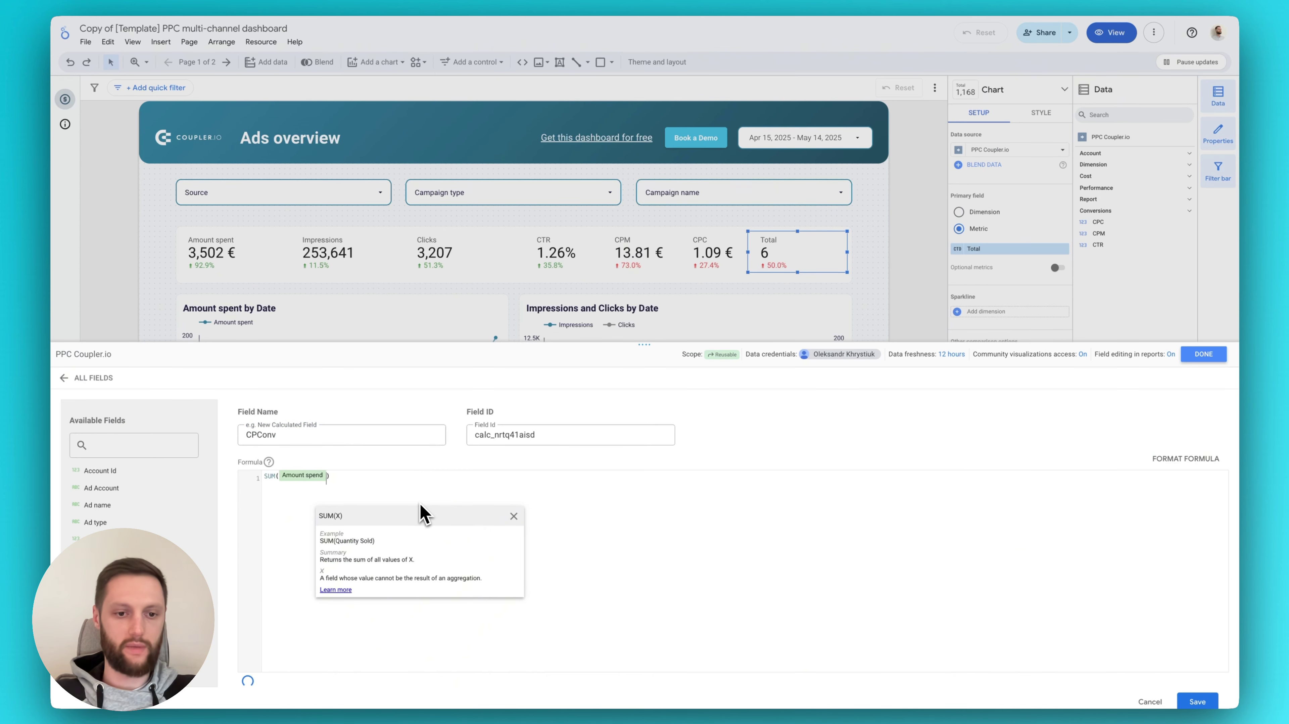
{"action": "key", "text": "Right"}
{"action": "type", "text": "/s"}
{"action": "key", "text": "Return"}
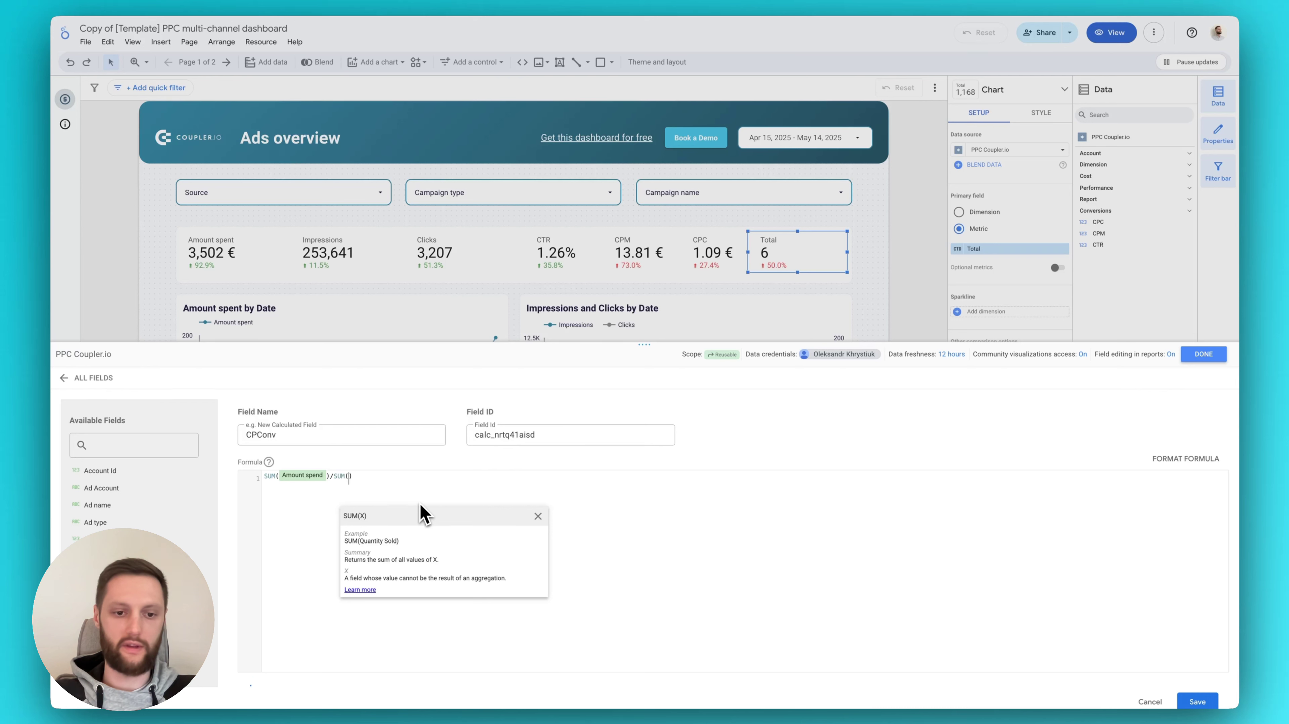
{"action": "type", "text": "con"}
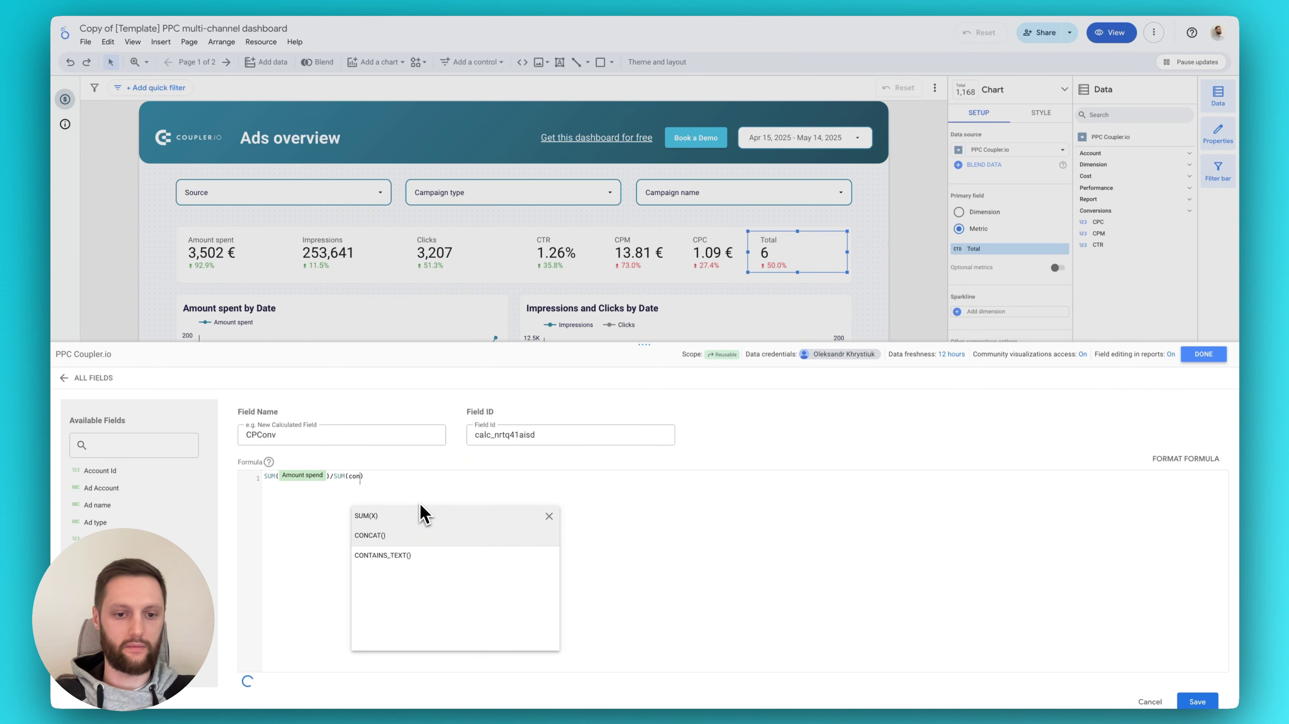
{"action": "type", "text": "v"}
{"action": "key", "text": "Return"}
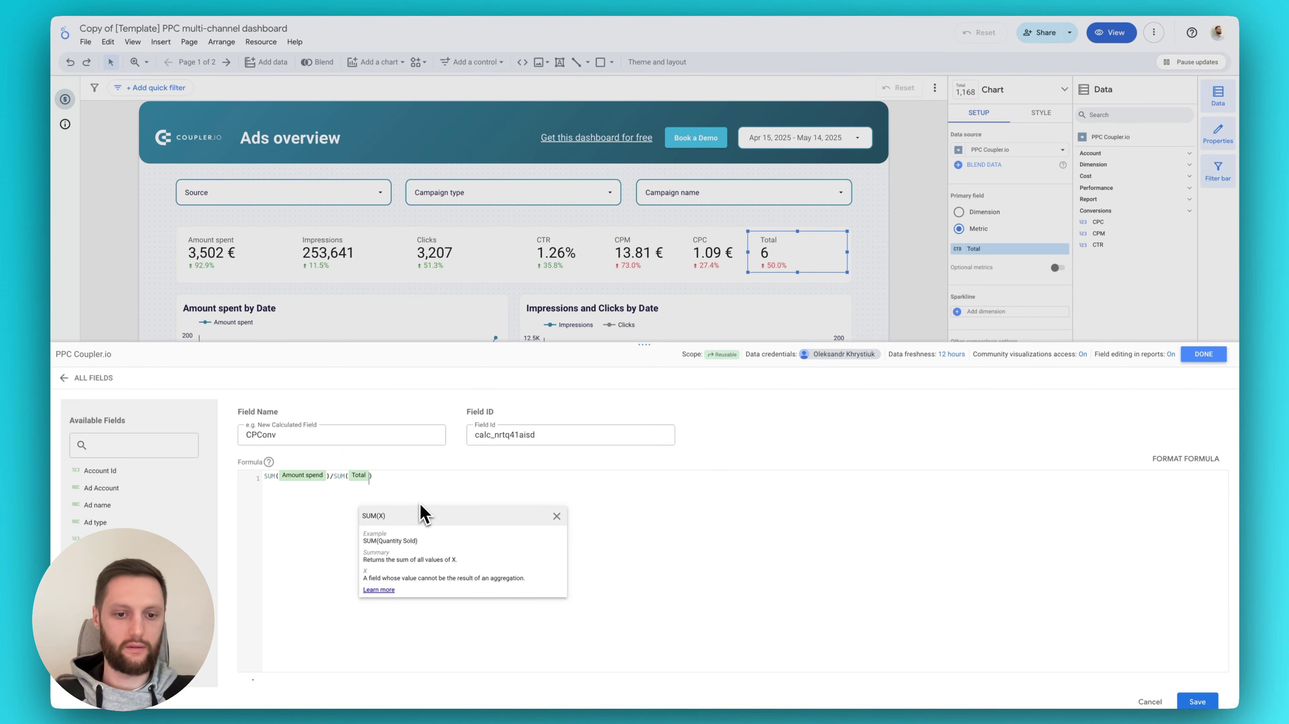
{"action": "key", "text": "Right"}
{"action": "left_click", "coordinate": [1198, 702]}
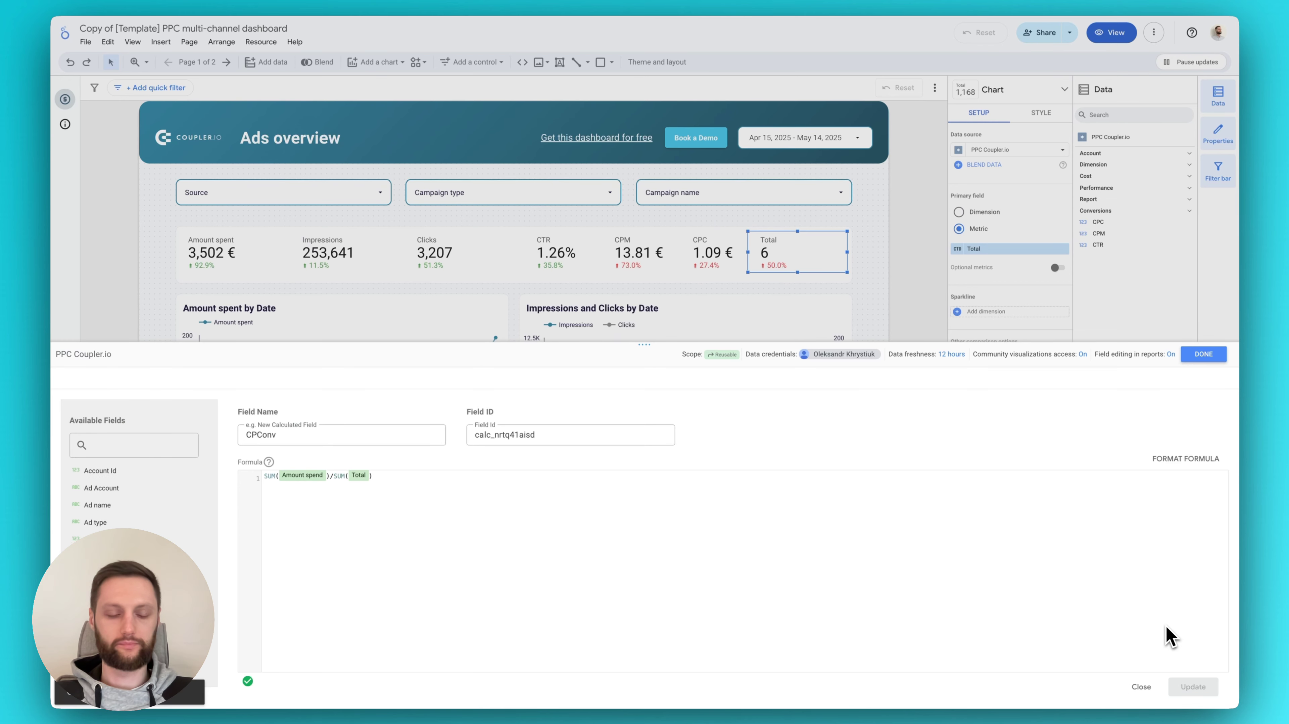
{"action": "left_click", "coordinate": [1203, 353]}
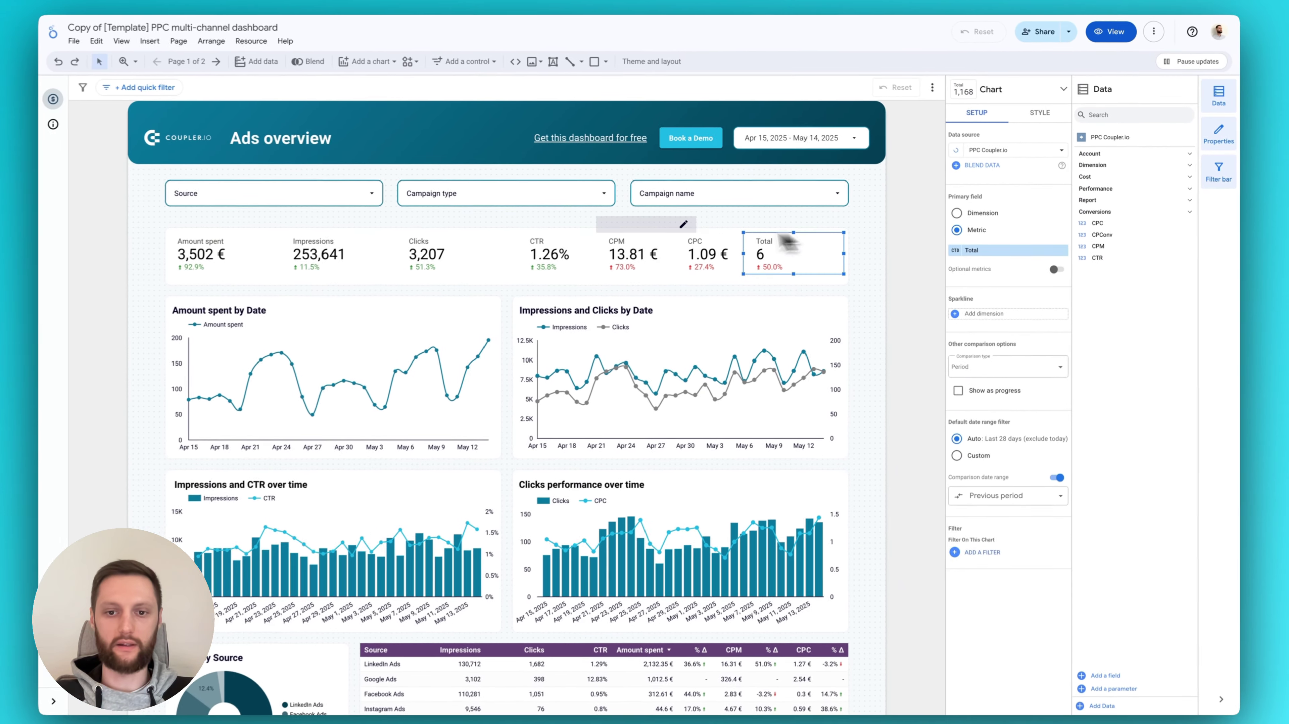
- Move the CTR scorecard in the KPI row closer to the Clicks scorecard
{"action": "left_click", "coordinate": [899, 285]}
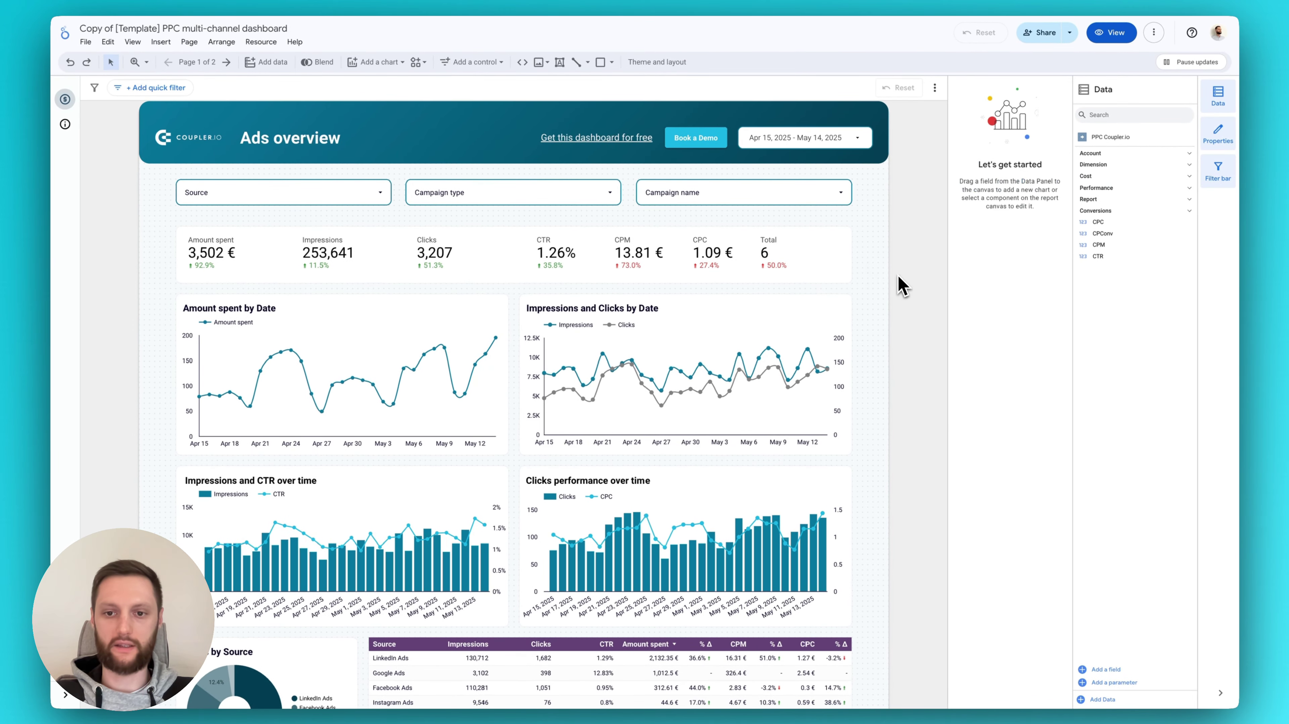
{"action": "left_click", "coordinate": [780, 268]}
{"action": "left_click", "coordinate": [577, 258]}
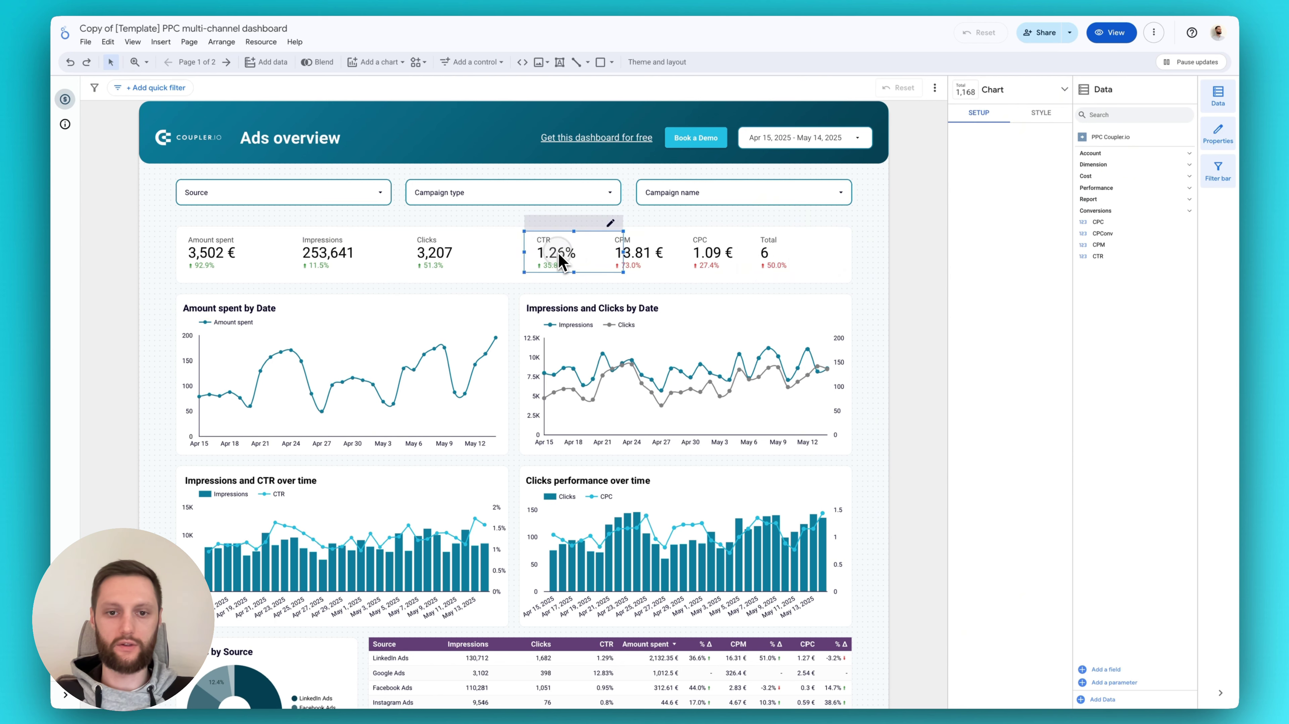
{"action": "left_click", "coordinate": [637, 257]}
{"action": "left_click", "coordinate": [641, 259]}
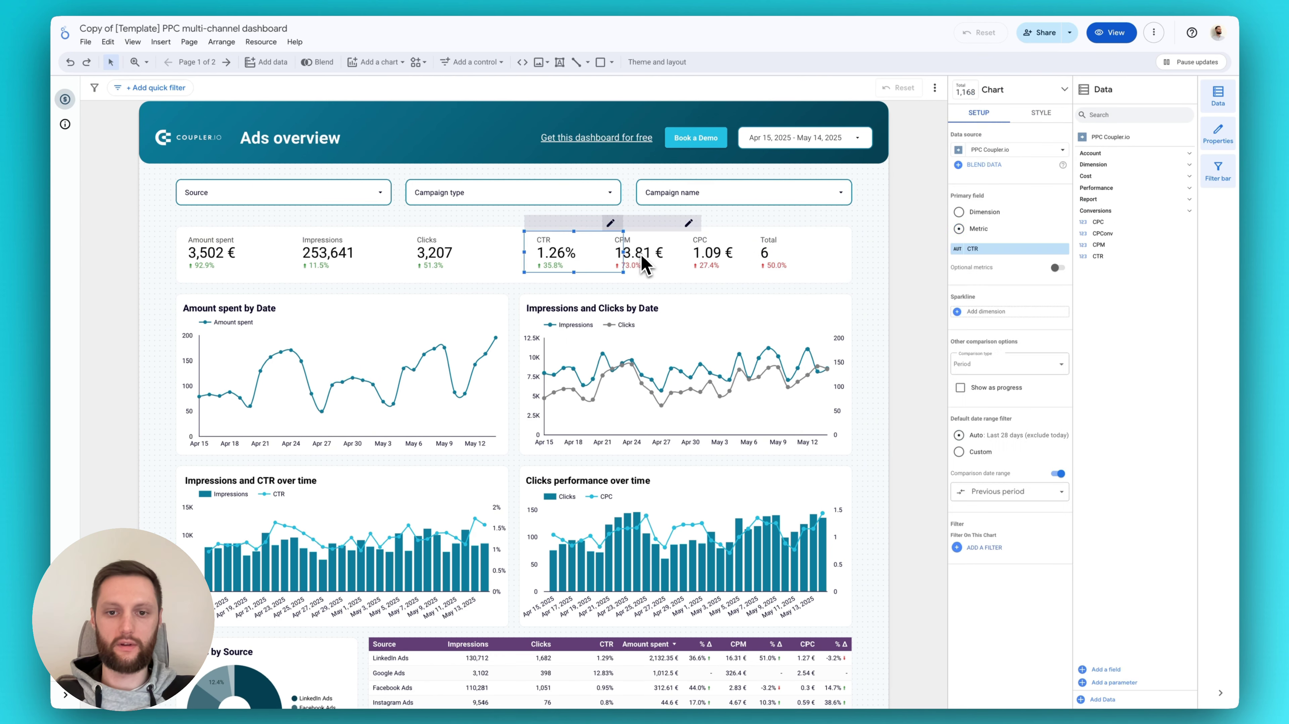
{"action": "left_click", "coordinate": [641, 258]}
{"action": "left_click", "coordinate": [642, 260]}
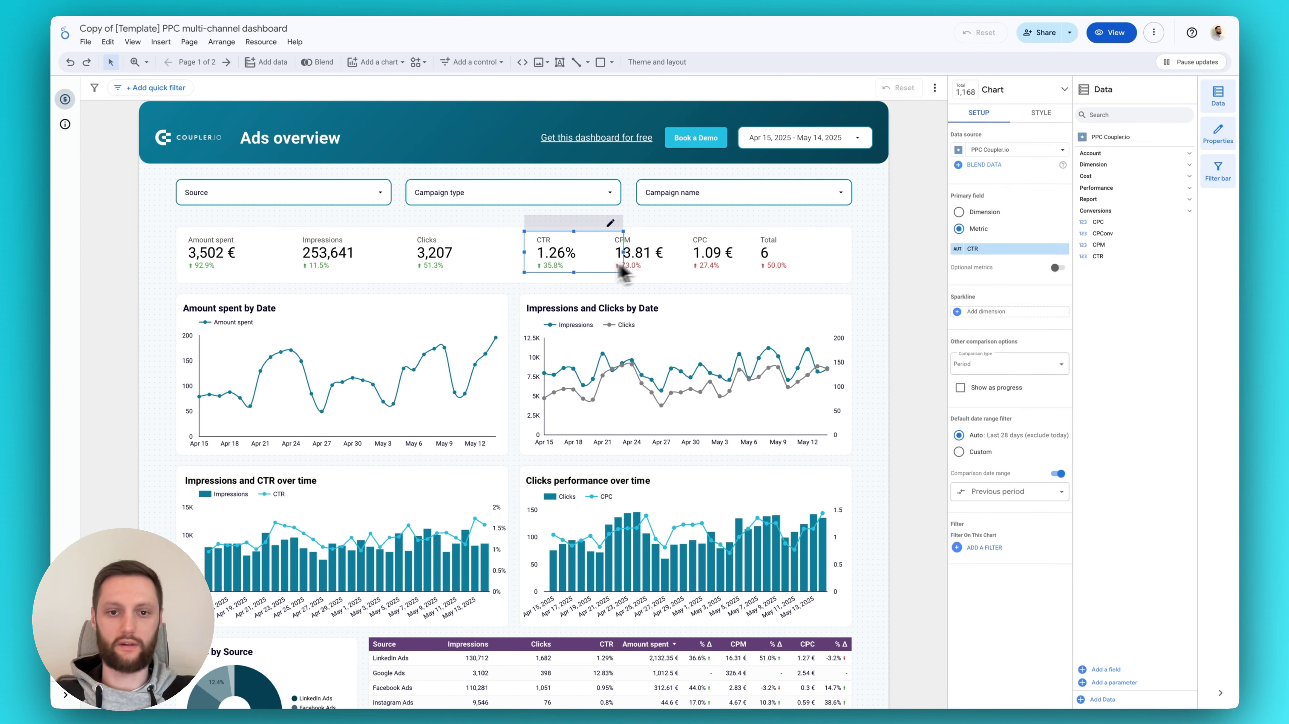
{"action": "left_click_drag", "start_coordinate": [626, 271], "coordinate": [590, 259]}
- Shift the CPM and CPC scorecards toward the CTR scorecard to free space at the end of the KPI row
{"action": "left_click", "coordinate": [639, 259]}
{"action": "left_click", "coordinate": [641, 260]}
{"action": "left_click", "coordinate": [706, 262]}
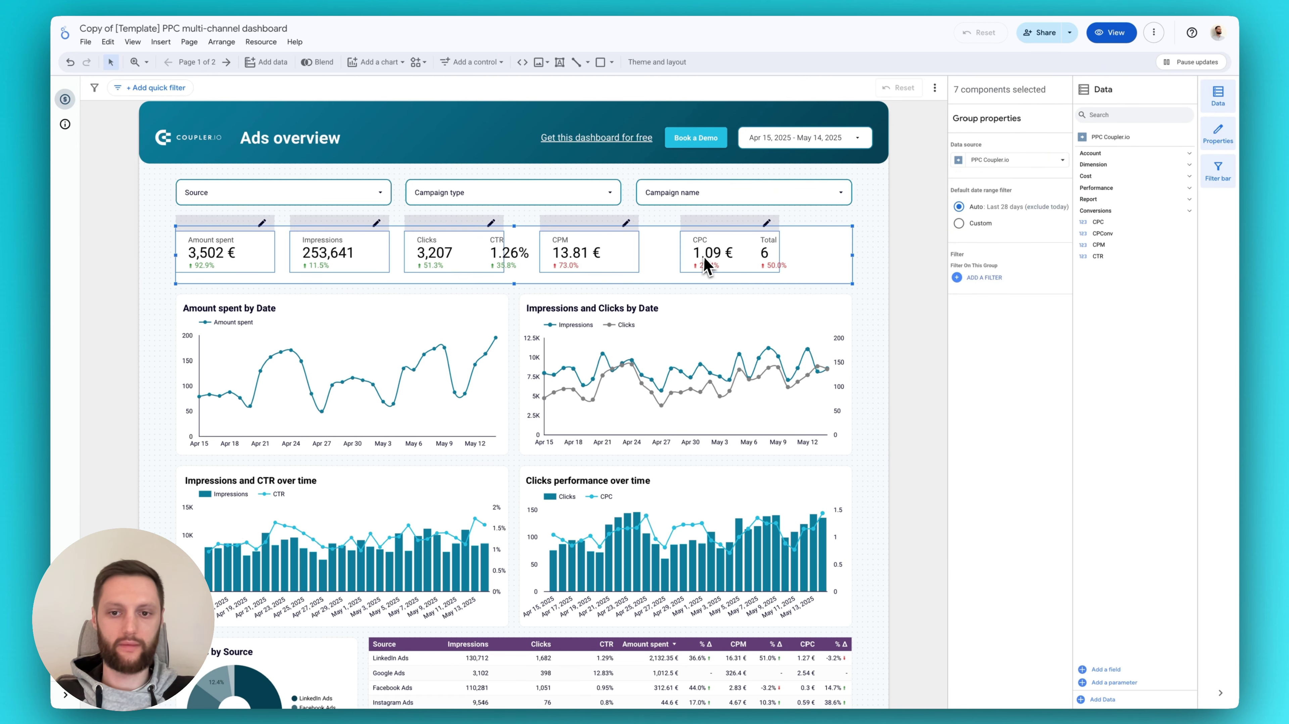
{"action": "left_click", "coordinate": [720, 266]}
{"action": "left_click_drag", "start_coordinate": [719, 266], "coordinate": [652, 264]}
- Move the Total scorecard next to CPC and place a duplicate of it at the end of the KPI row
{"action": "left_click", "coordinate": [777, 256]}
{"action": "left_click", "coordinate": [771, 259]}
{"action": "left_click_drag", "start_coordinate": [771, 259], "coordinate": [783, 228]}
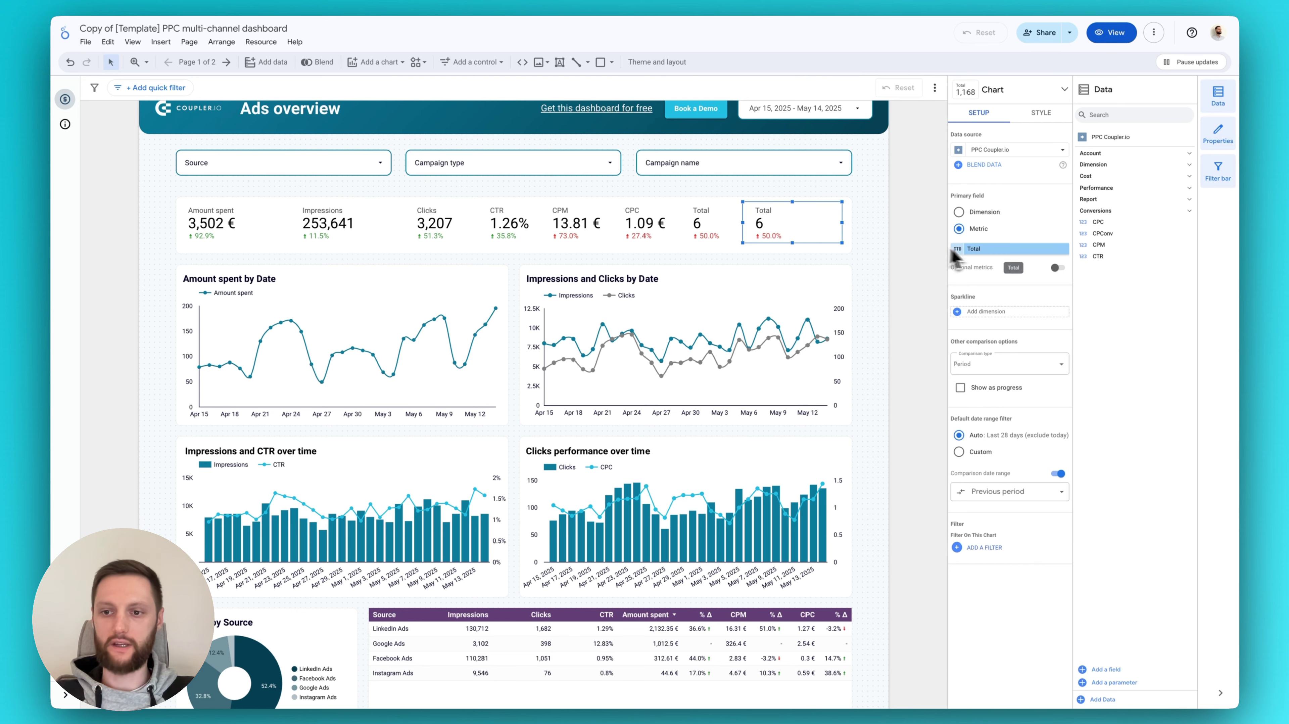
- Replace the duplicated scorecard's metric with CPConv and set its data type to the currency EUR - Euro (€)
{"action": "left_click_drag", "start_coordinate": [1130, 245], "coordinate": [1005, 252]}
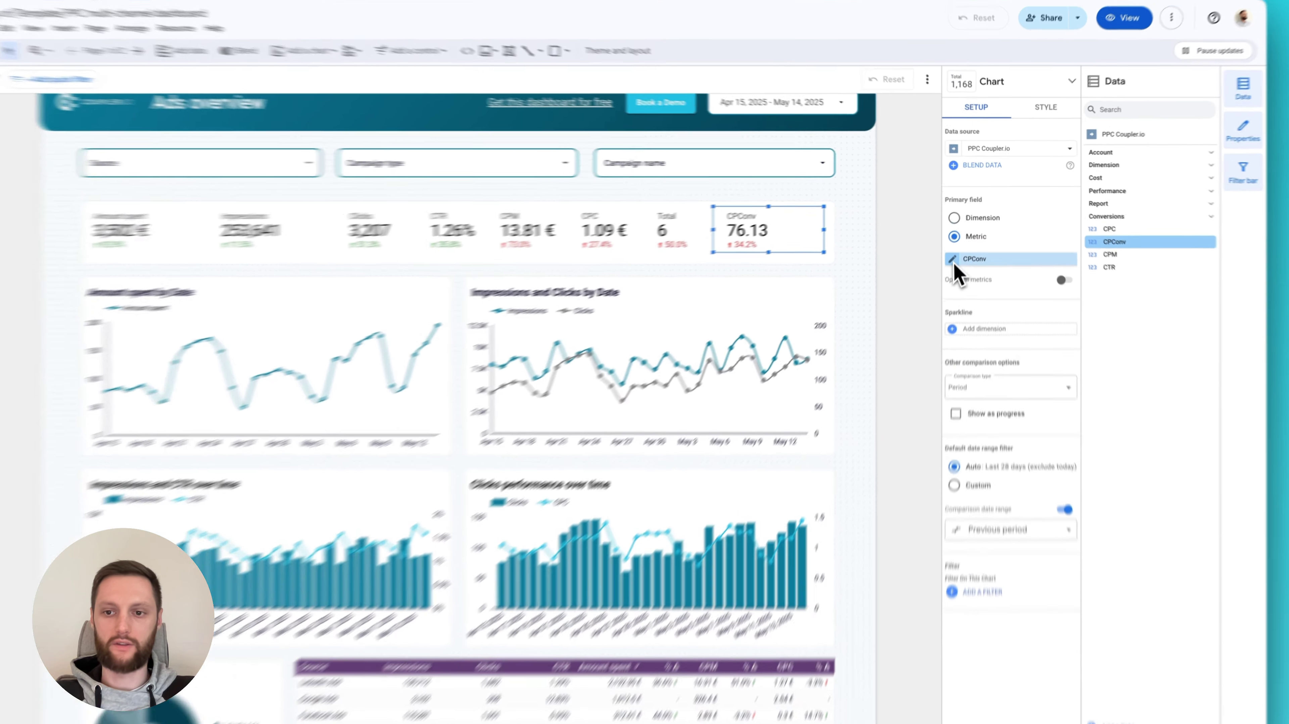
{"action": "left_click", "coordinate": [975, 249]}
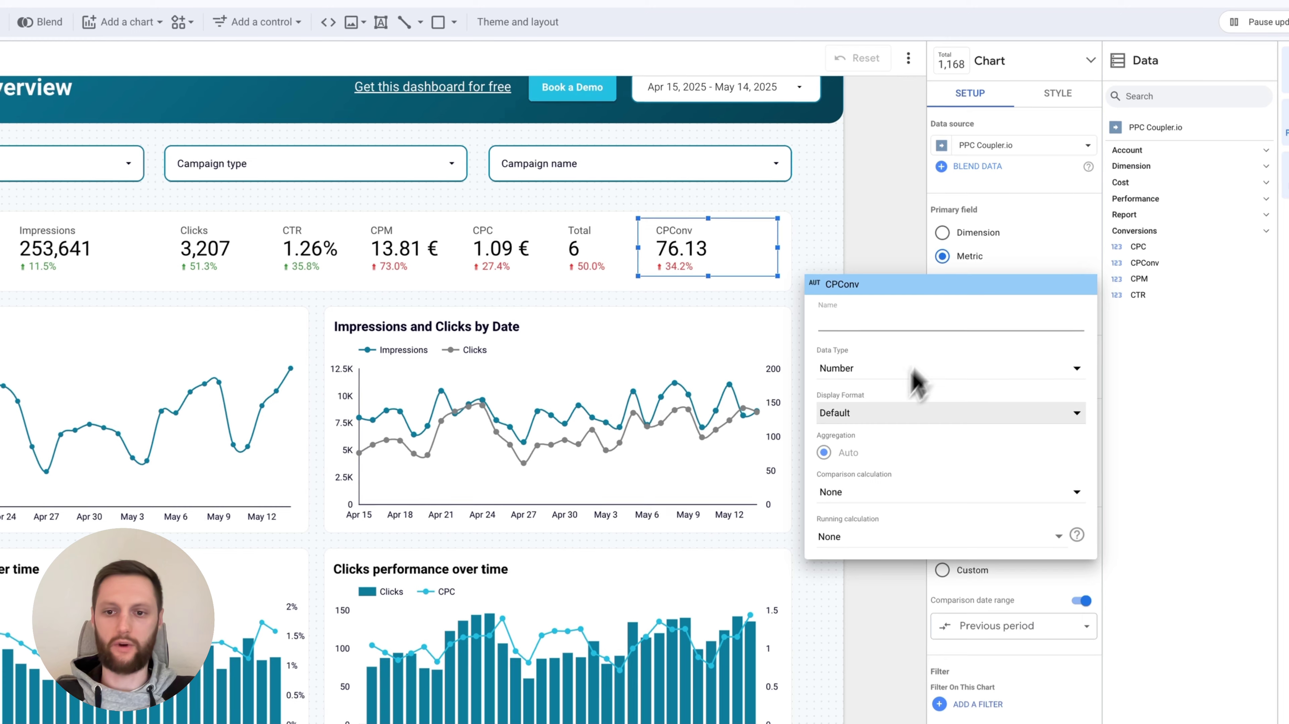
{"action": "left_click", "coordinate": [888, 365]}
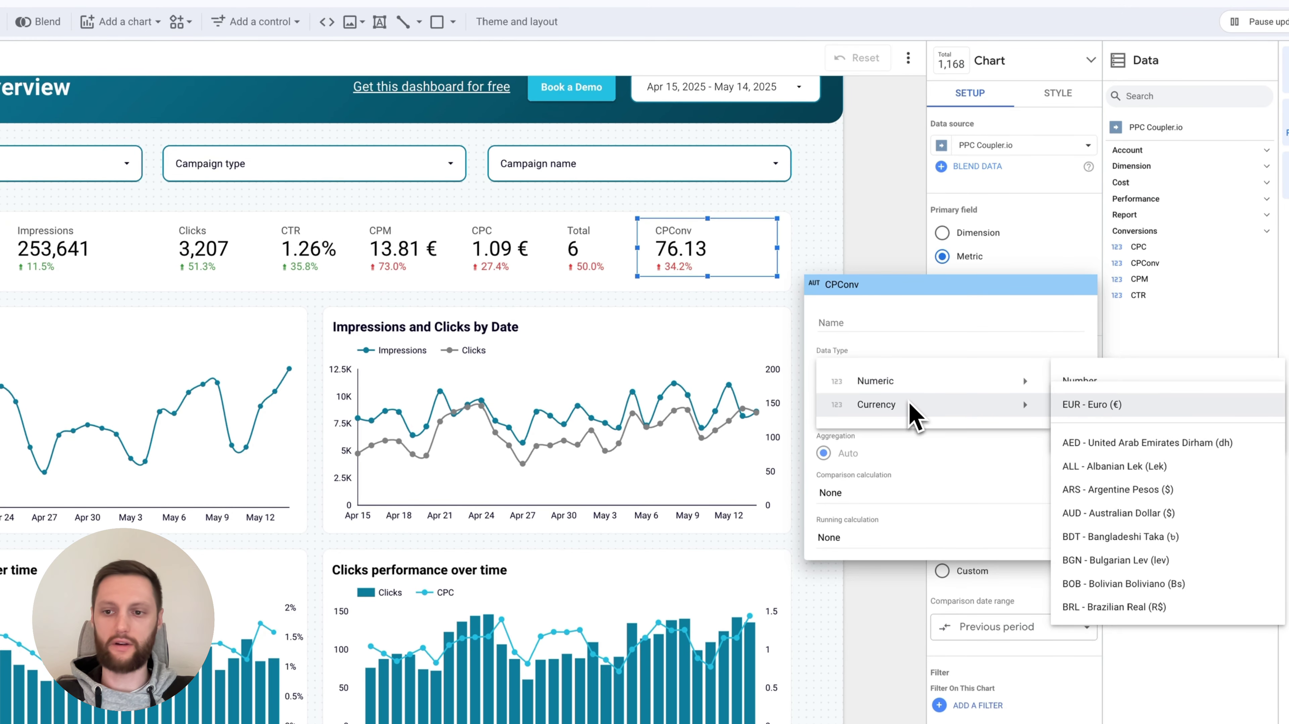
{"action": "left_click", "coordinate": [1087, 406]}
{"action": "left_click", "coordinate": [884, 253]}
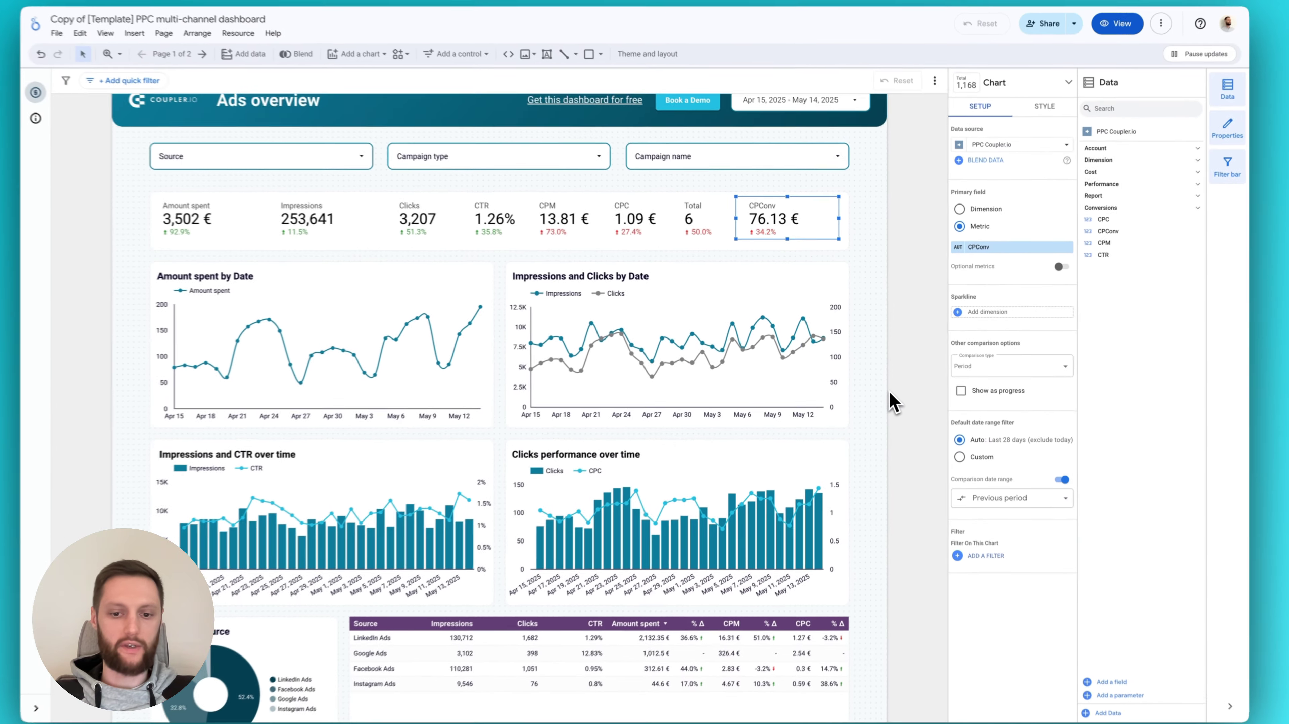
- Add Total and CPConv from the Conversions fields as metrics to the table of ad sources
{"action": "scroll", "coordinate": [972, 480], "scroll_direction": "down", "scroll_amount": 3}
{"action": "scroll", "coordinate": [893, 398], "scroll_direction": "down", "scroll_amount": 4}
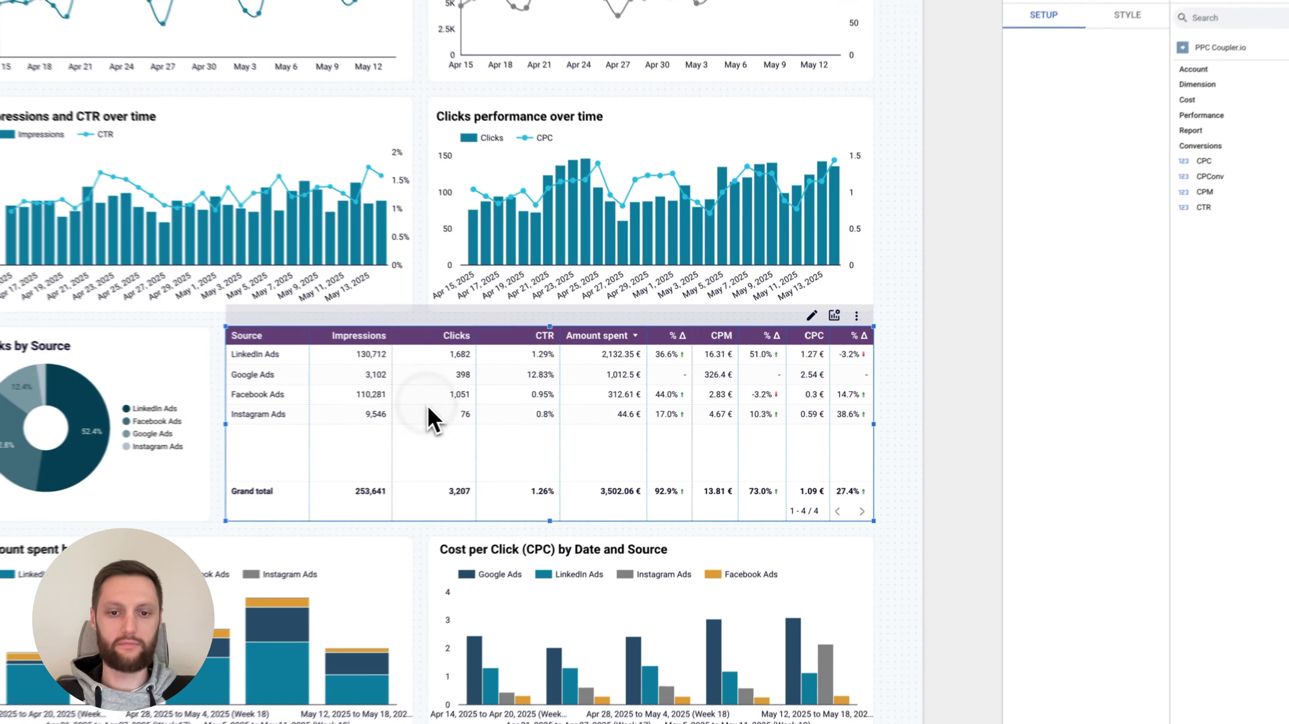
{"action": "left_click", "coordinate": [524, 412]}
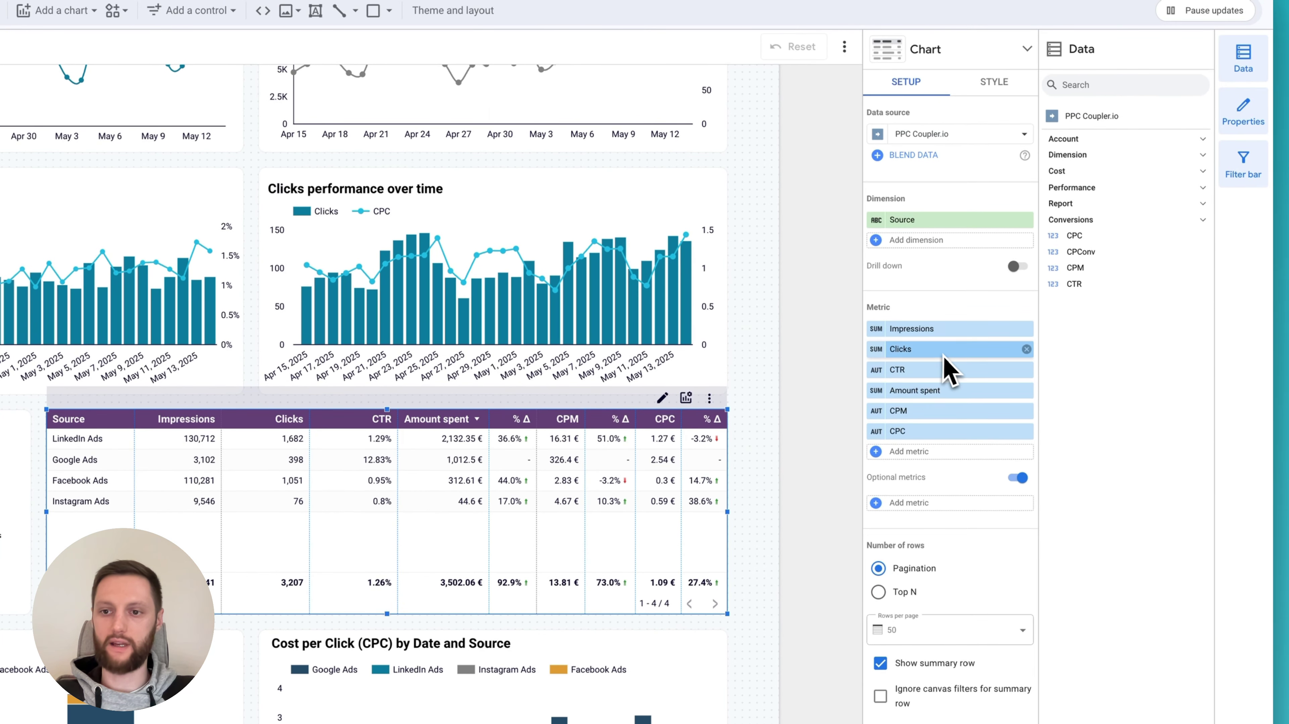
{"action": "left_click", "coordinate": [1093, 222]}
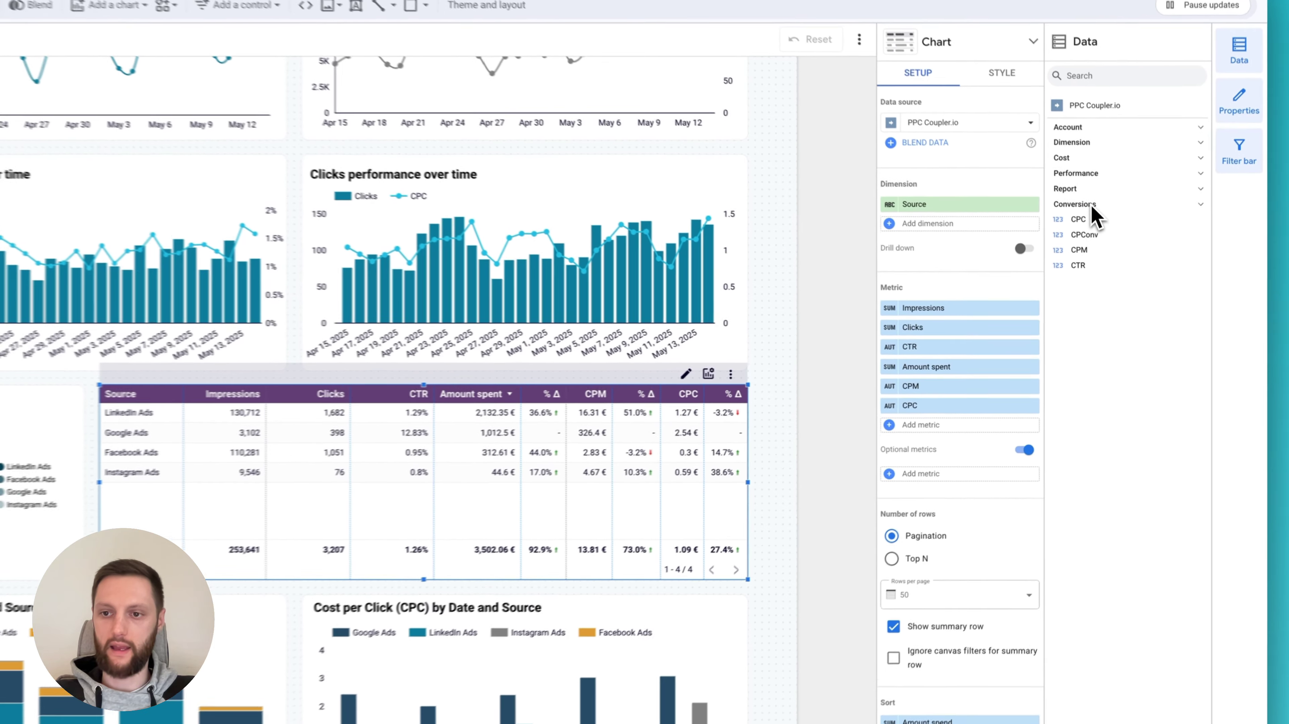
{"action": "left_click_drag", "start_coordinate": [1094, 229], "coordinate": [922, 449]}
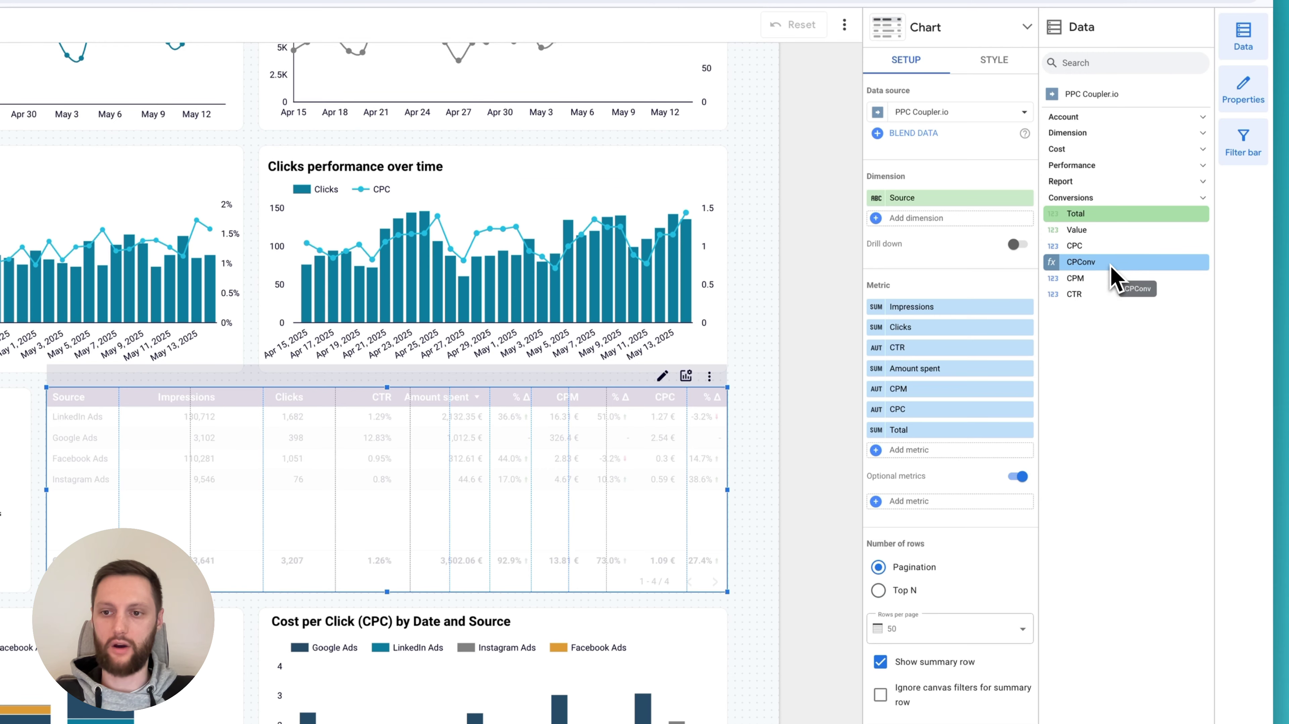
{"action": "left_click_drag", "start_coordinate": [1110, 264], "coordinate": [950, 453]}
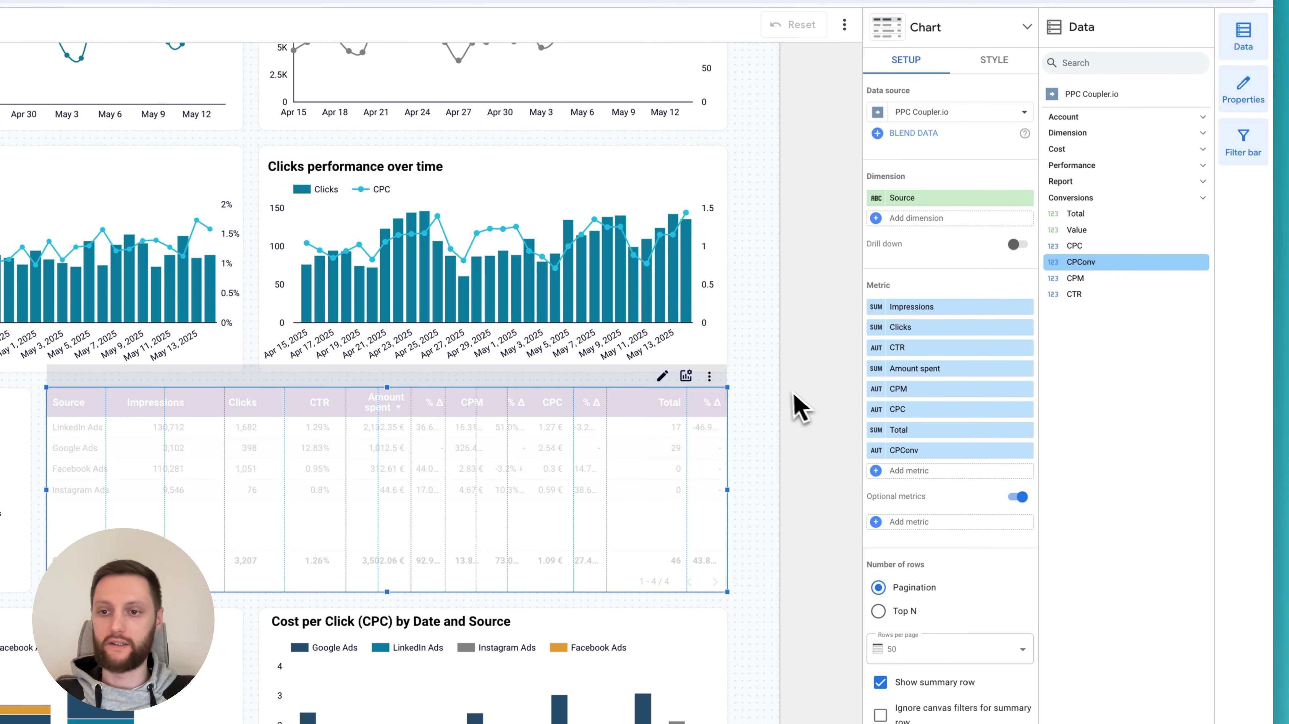
{"action": "left_click", "coordinate": [801, 400]}
- Review the Total and CPConv values in the Ads overview scorecards and the source table
{"action": "scroll", "coordinate": [803, 355], "scroll_direction": "up", "scroll_amount": 8}
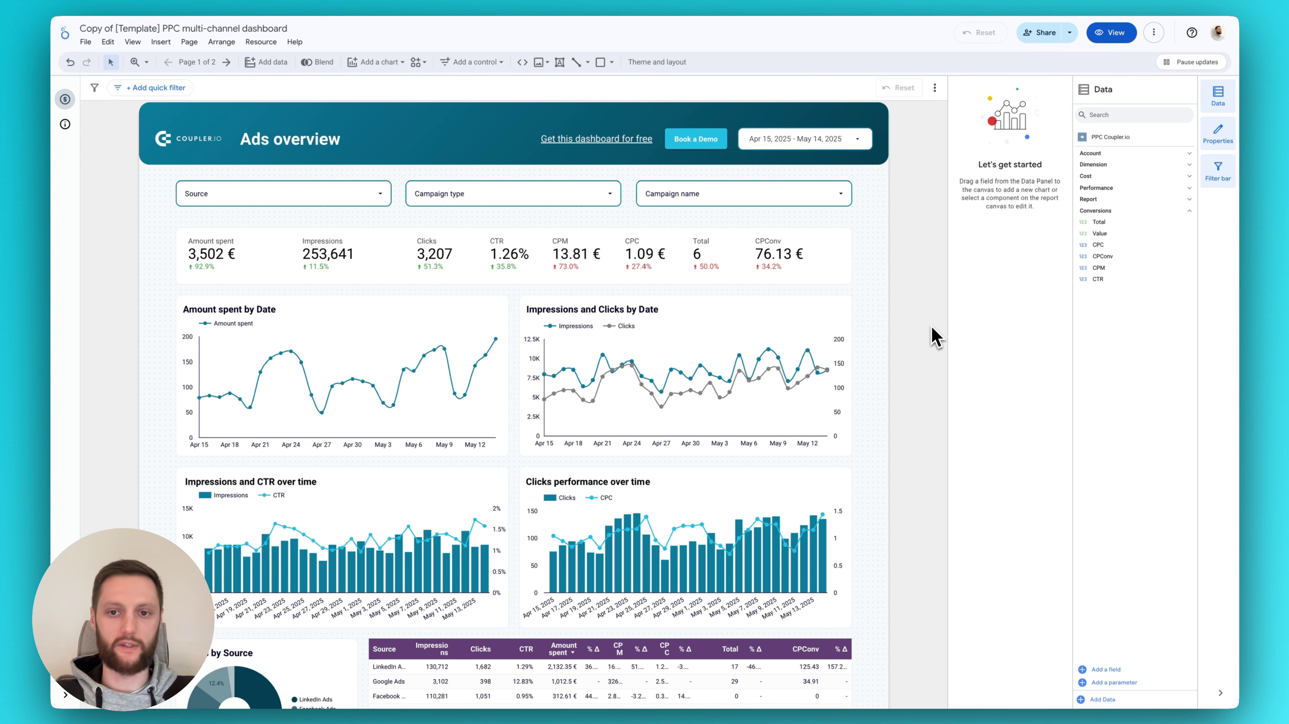
{"action": "scroll", "coordinate": [910, 410], "scroll_direction": "down", "scroll_amount": 5}
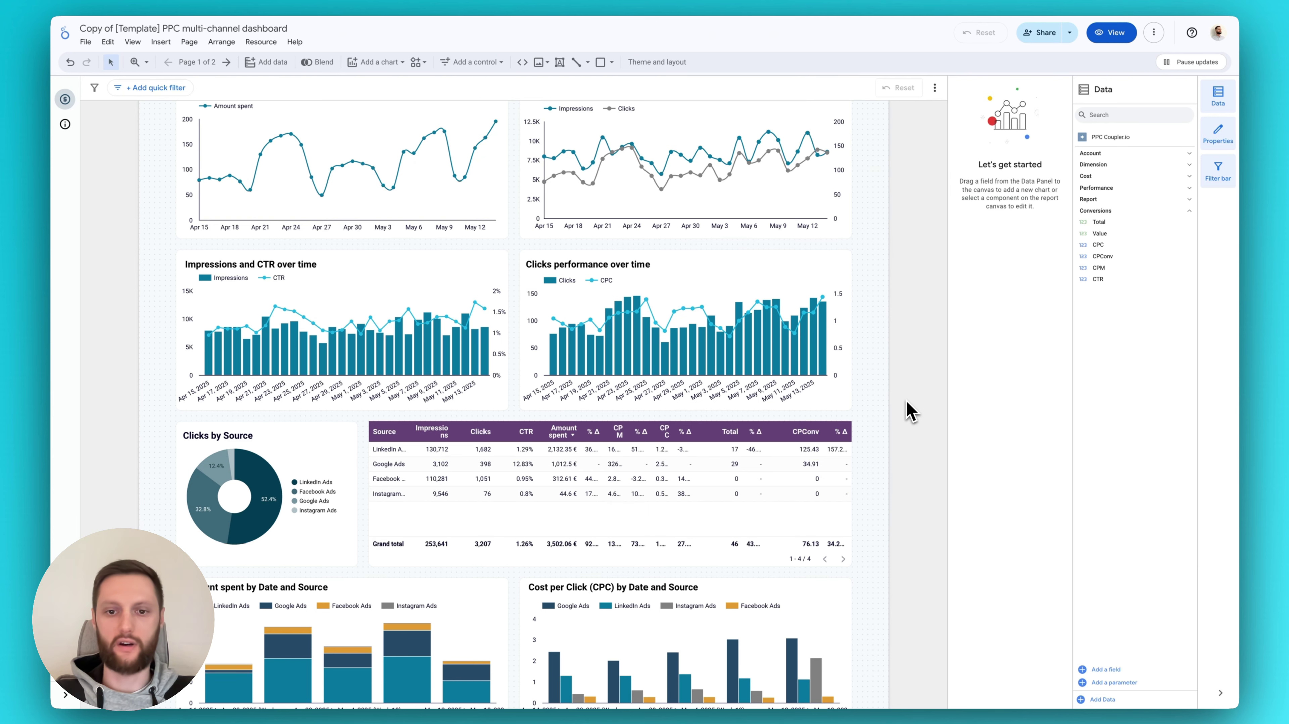
{"action": "scroll", "coordinate": [910, 410], "scroll_direction": "up", "scroll_amount": 5}
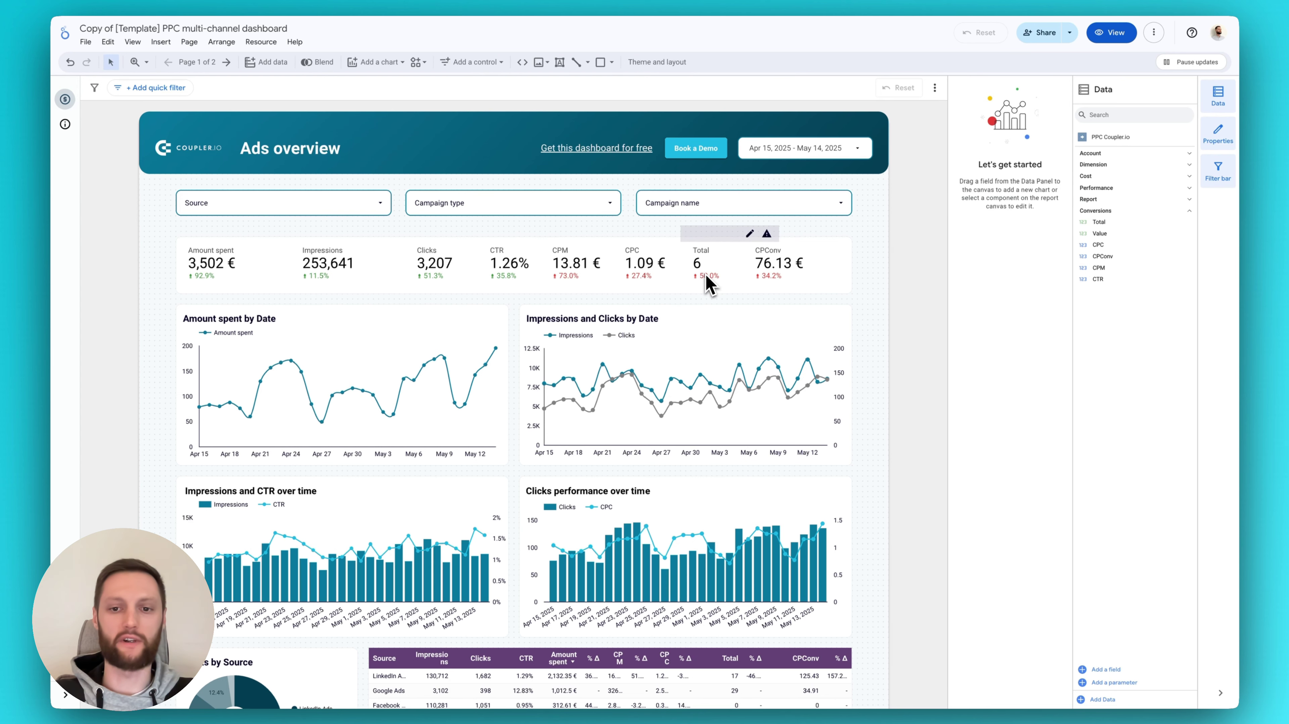
{"action": "scroll", "coordinate": [738, 391], "scroll_direction": "down", "scroll_amount": 2}
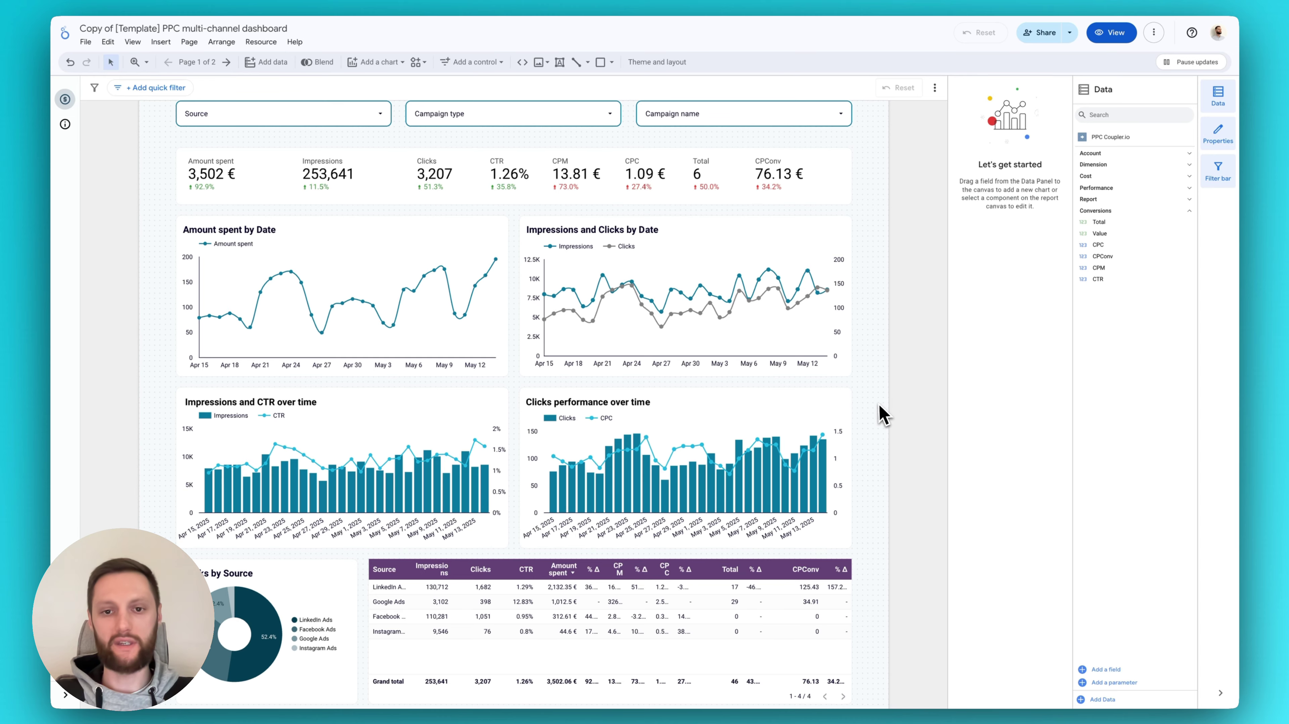
{"action": "scroll", "coordinate": [881, 413], "scroll_direction": "up", "scroll_amount": 2}
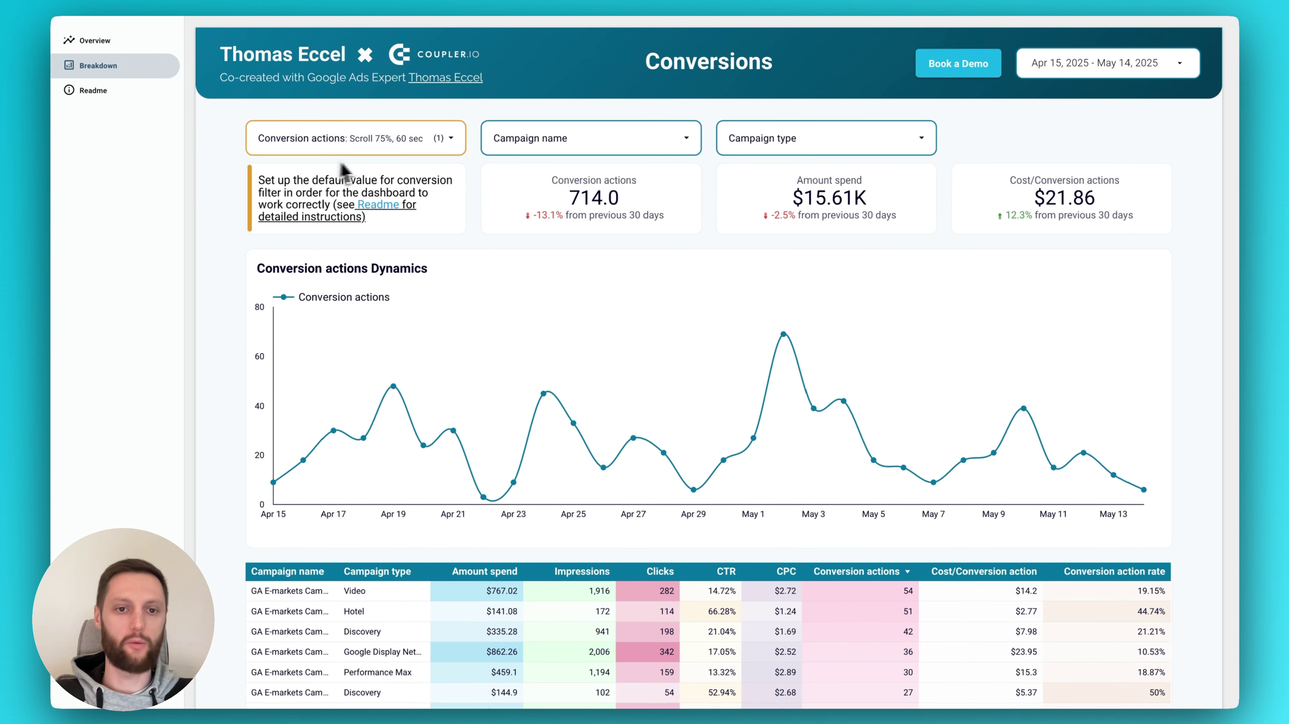
- Examine the Conversion actions filter options and Breakdown section of the Conversions dashboard, and return to the Ads overview report
{"action": "left_click", "coordinate": [447, 138]}
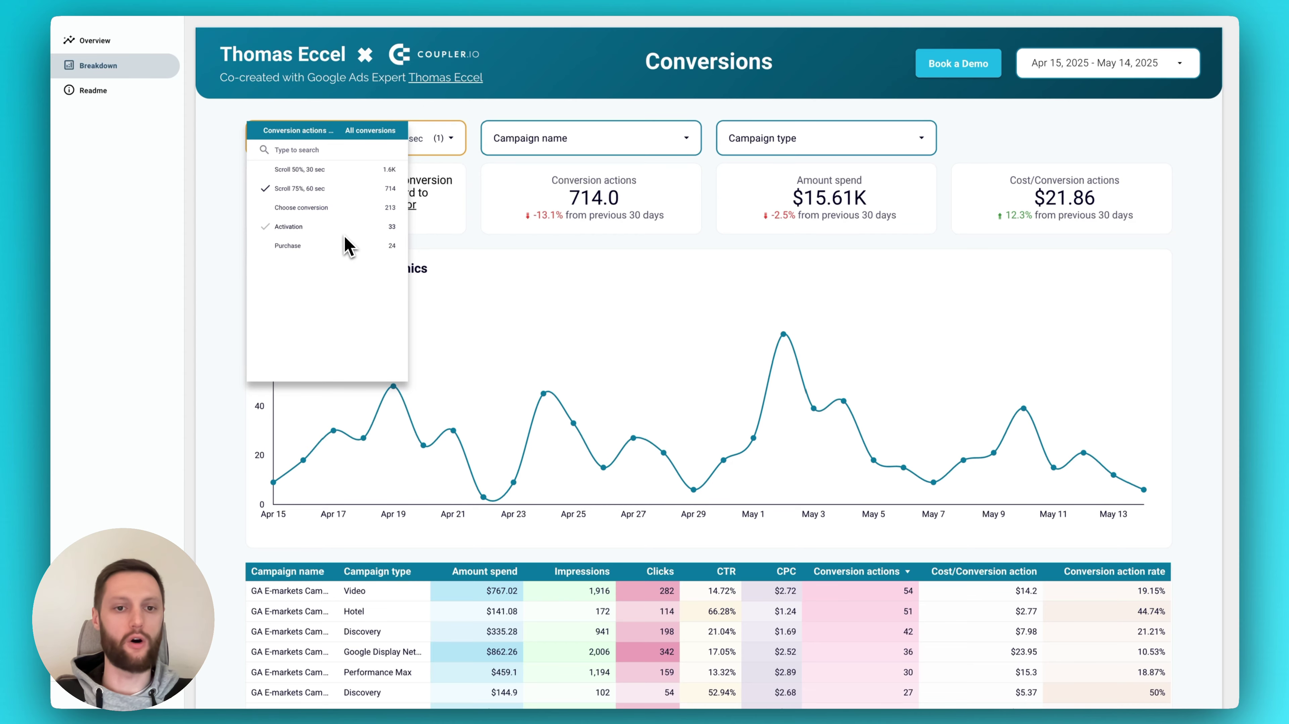
{"action": "left_click", "coordinate": [228, 273]}
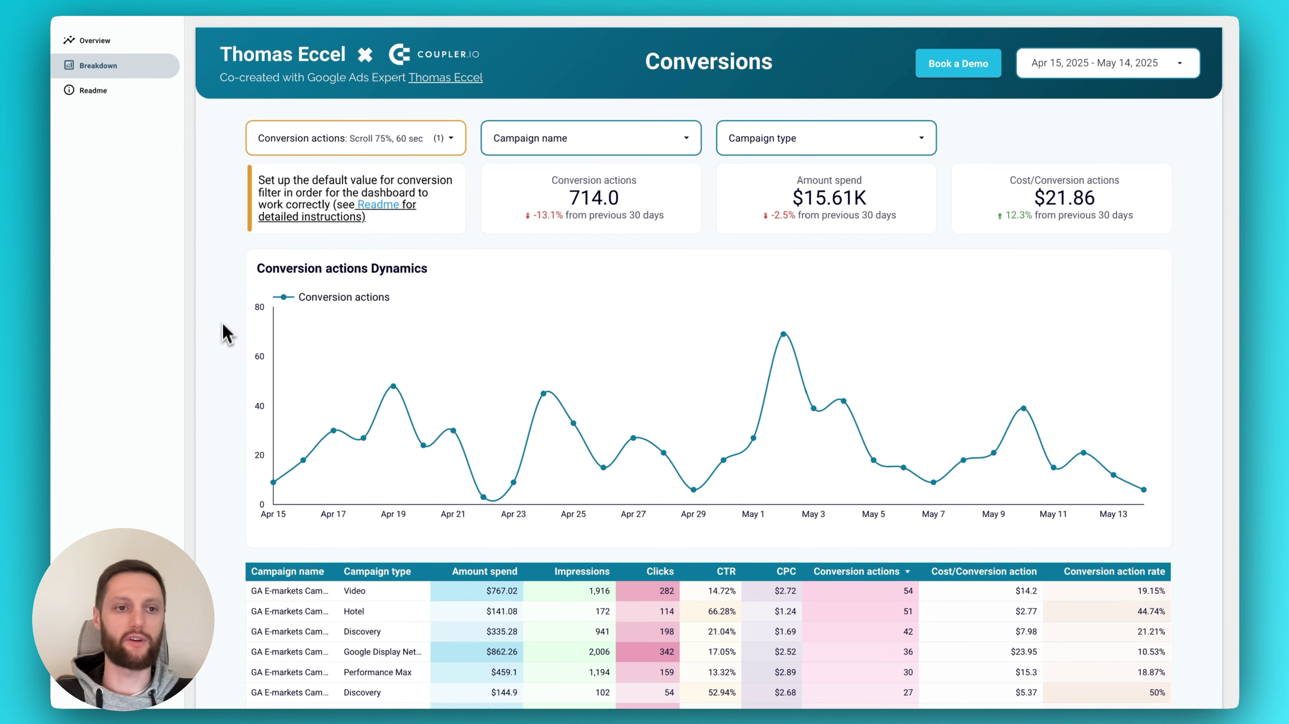
{"action": "scroll", "coordinate": [227, 334], "scroll_direction": "down", "scroll_amount": 15}
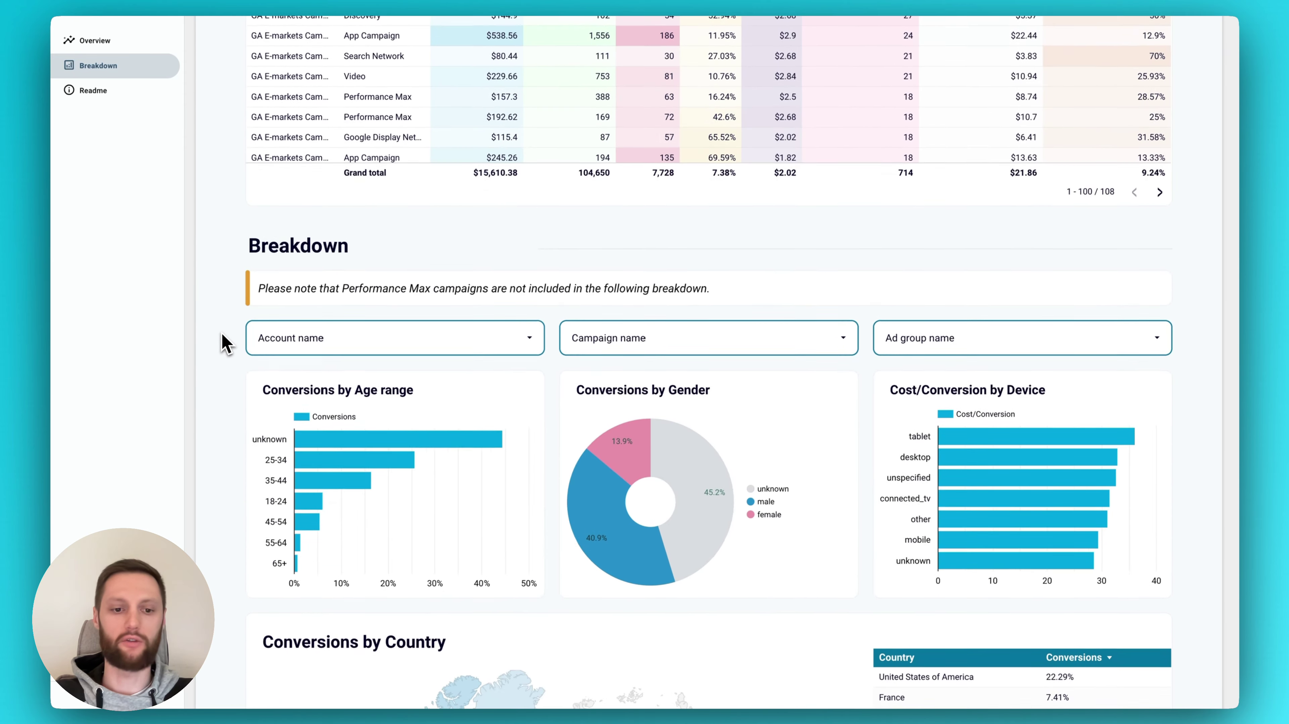
{"action": "scroll", "coordinate": [223, 342], "scroll_direction": "down", "scroll_amount": 5}
{"action": "scroll", "coordinate": [223, 342], "scroll_direction": "up", "scroll_amount": 20}
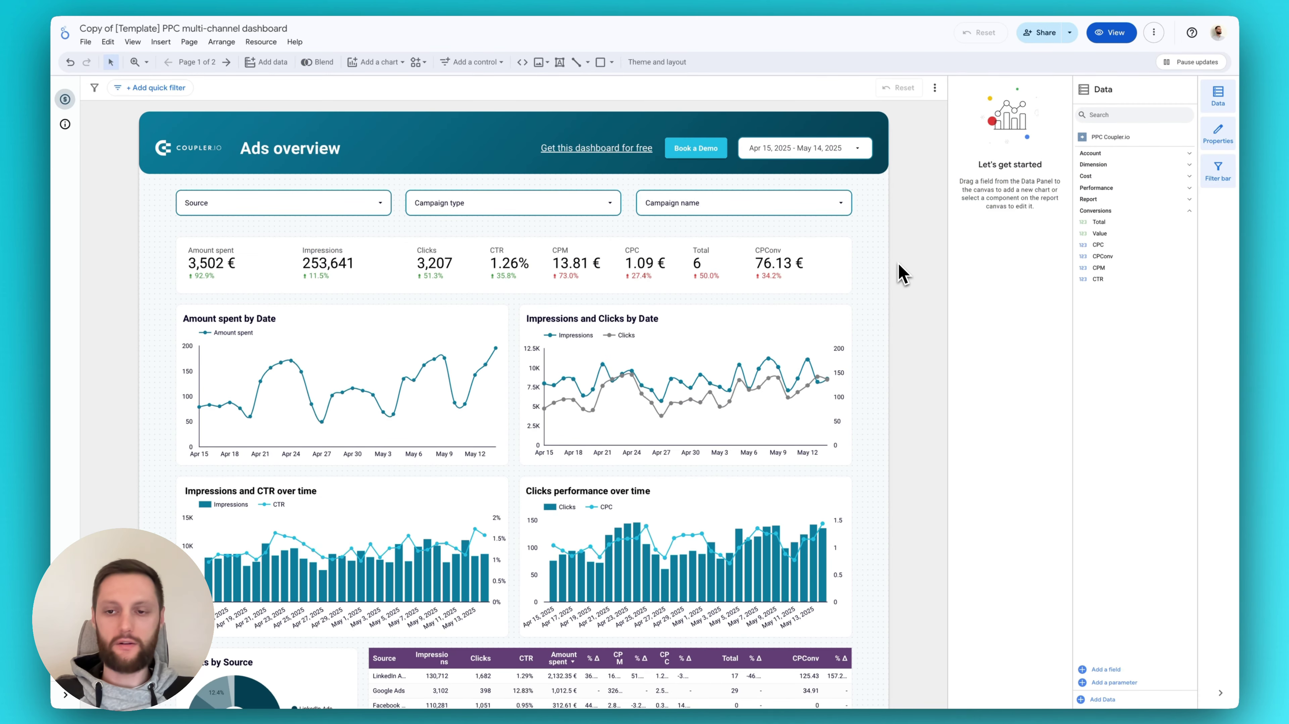
{"action": "scroll", "coordinate": [893, 395], "scroll_direction": "down", "scroll_amount": 3}
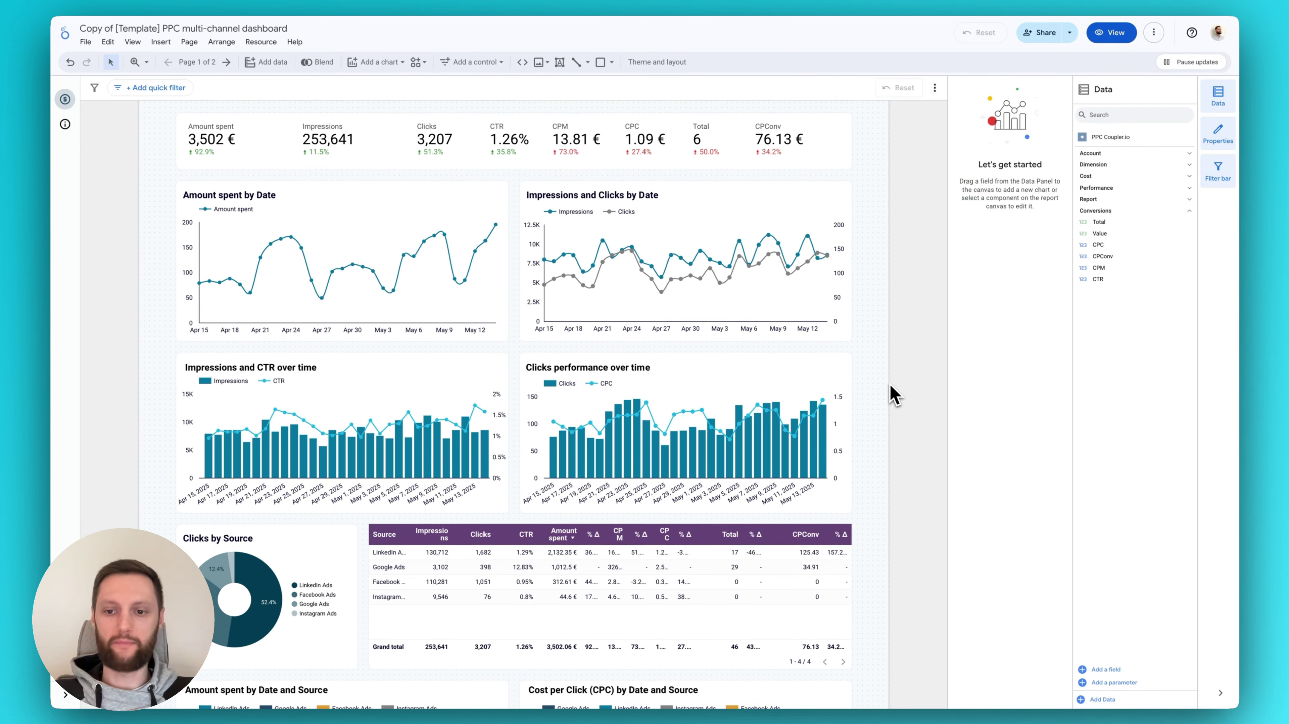